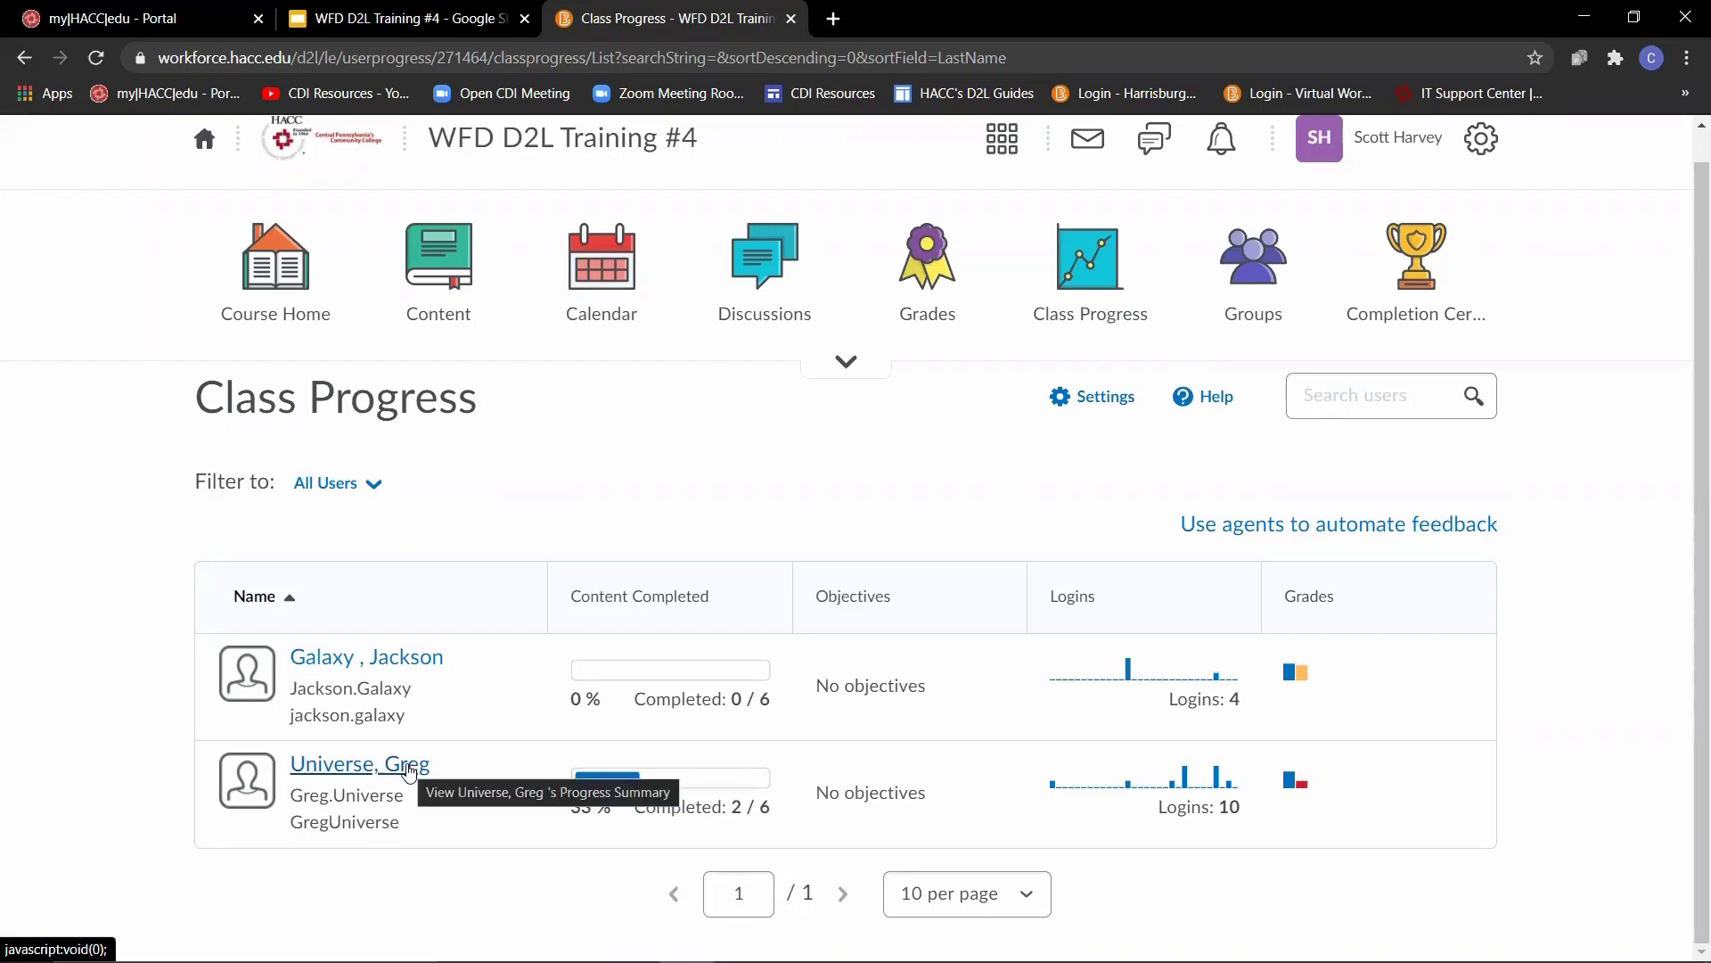
- Review the second listed student's progress summary, including the received grades and the feedback on Assignment Example
{"action": "left_click", "coordinate": [409, 769]}
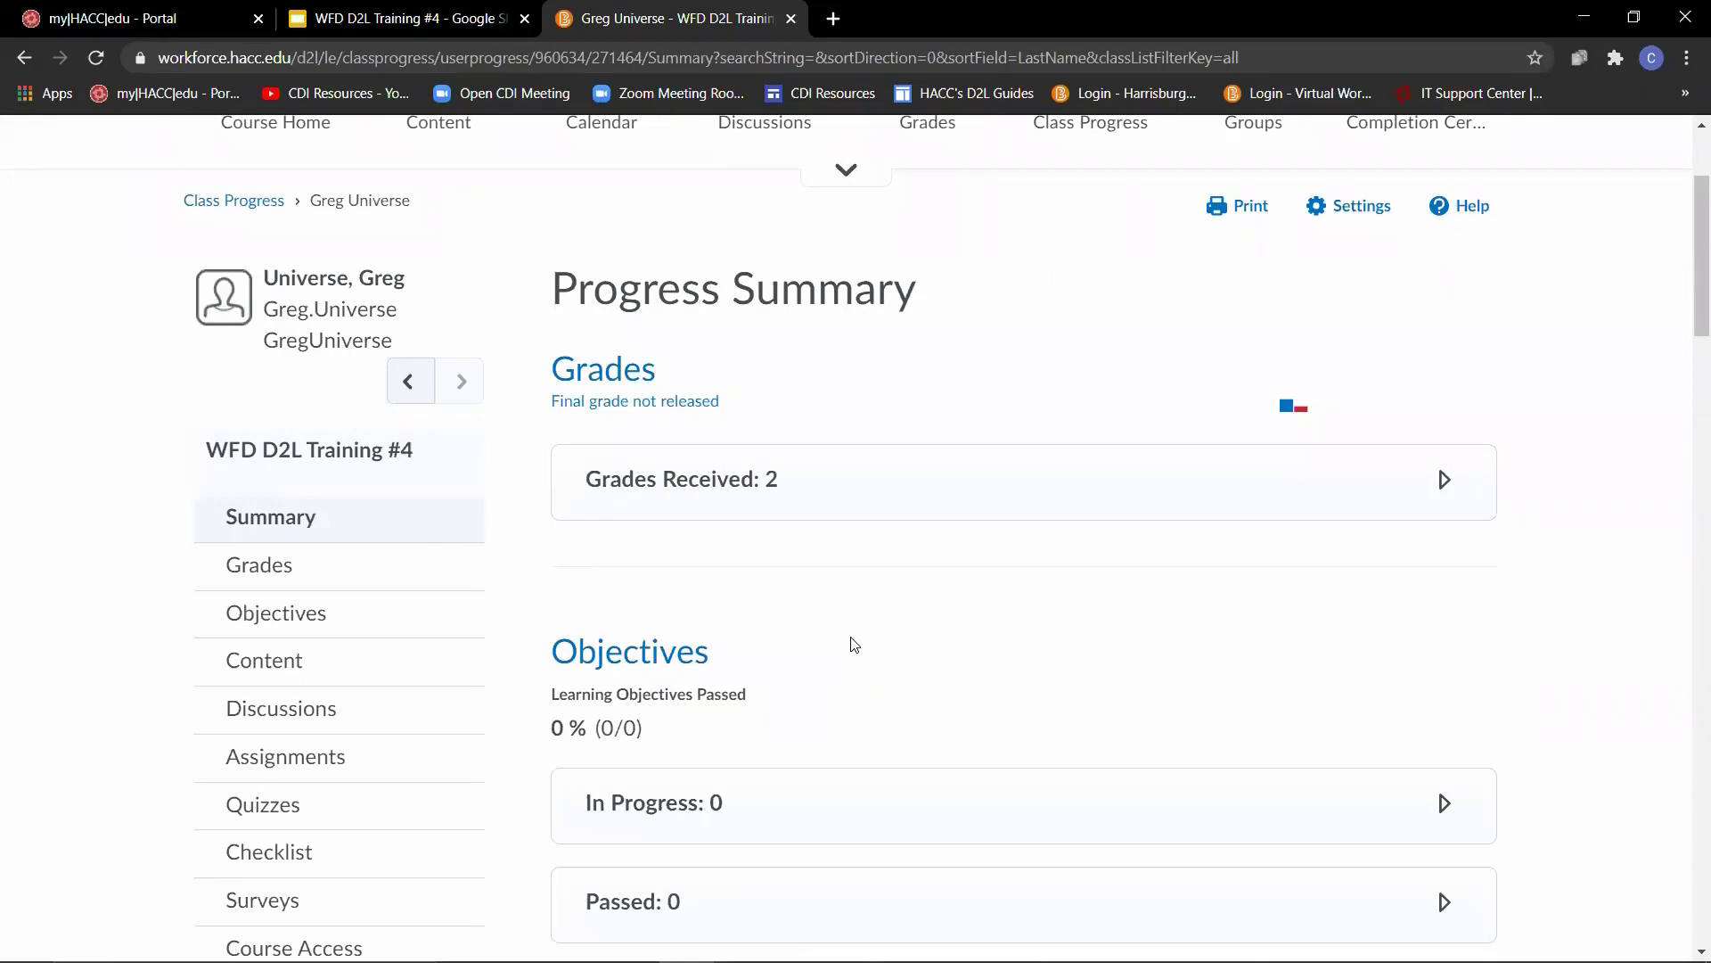
{"action": "left_click", "coordinate": [1444, 486]}
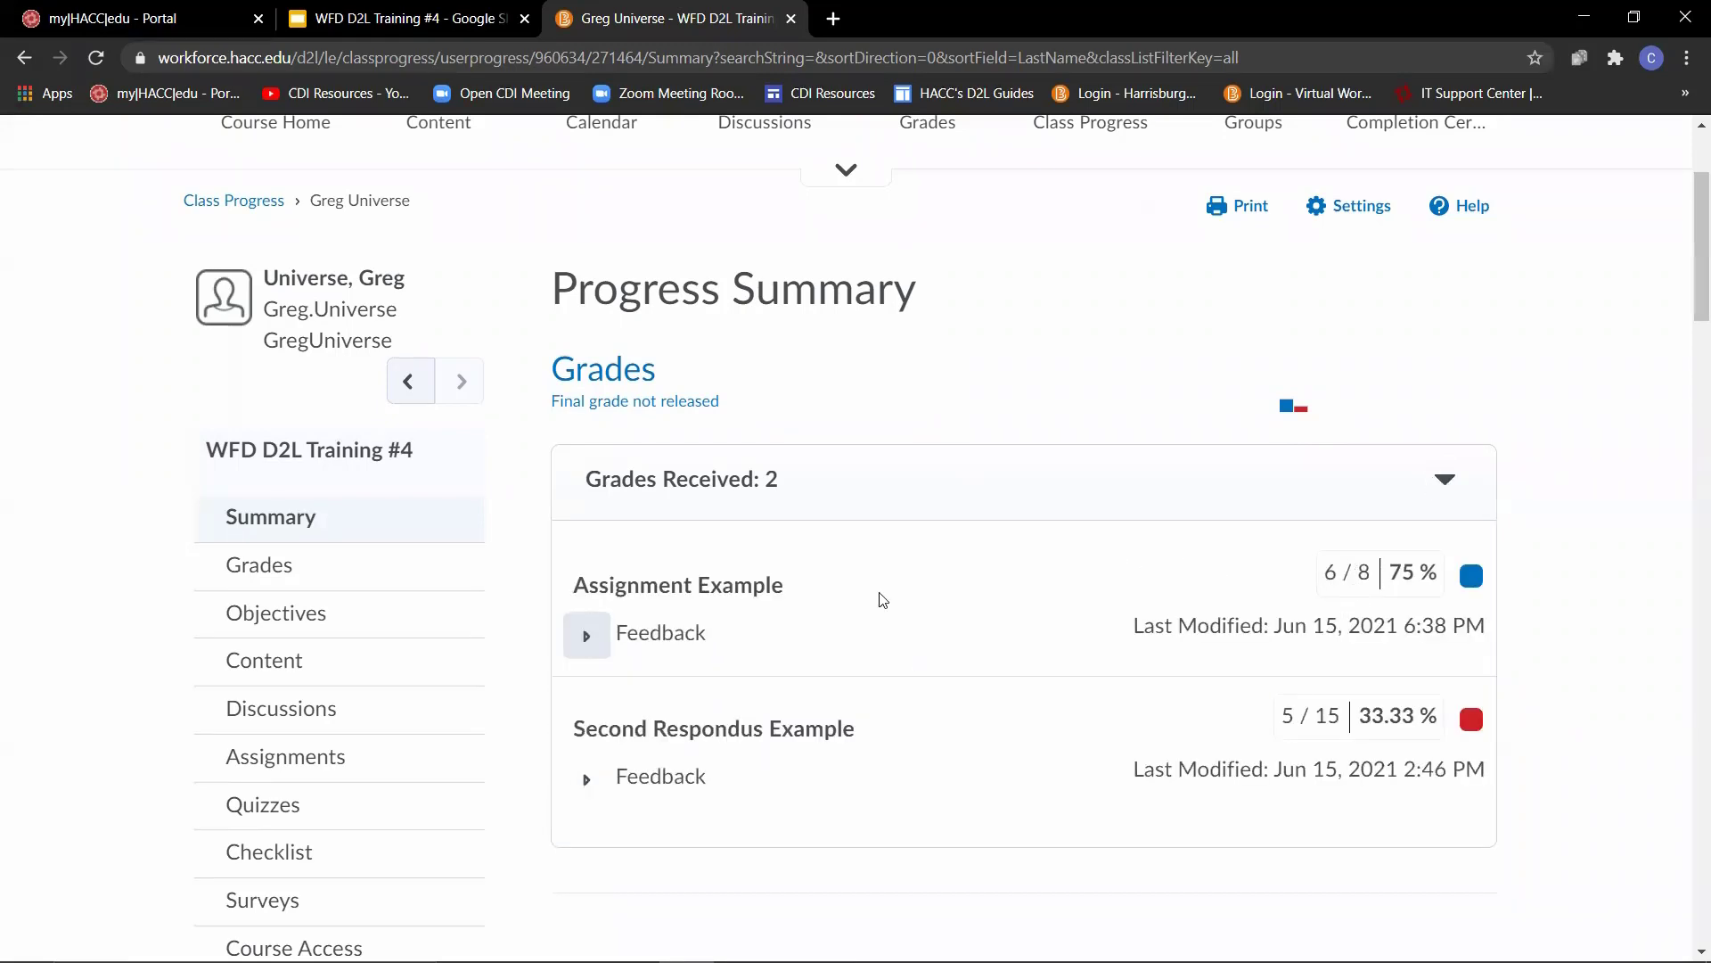
{"action": "left_click", "coordinate": [584, 636]}
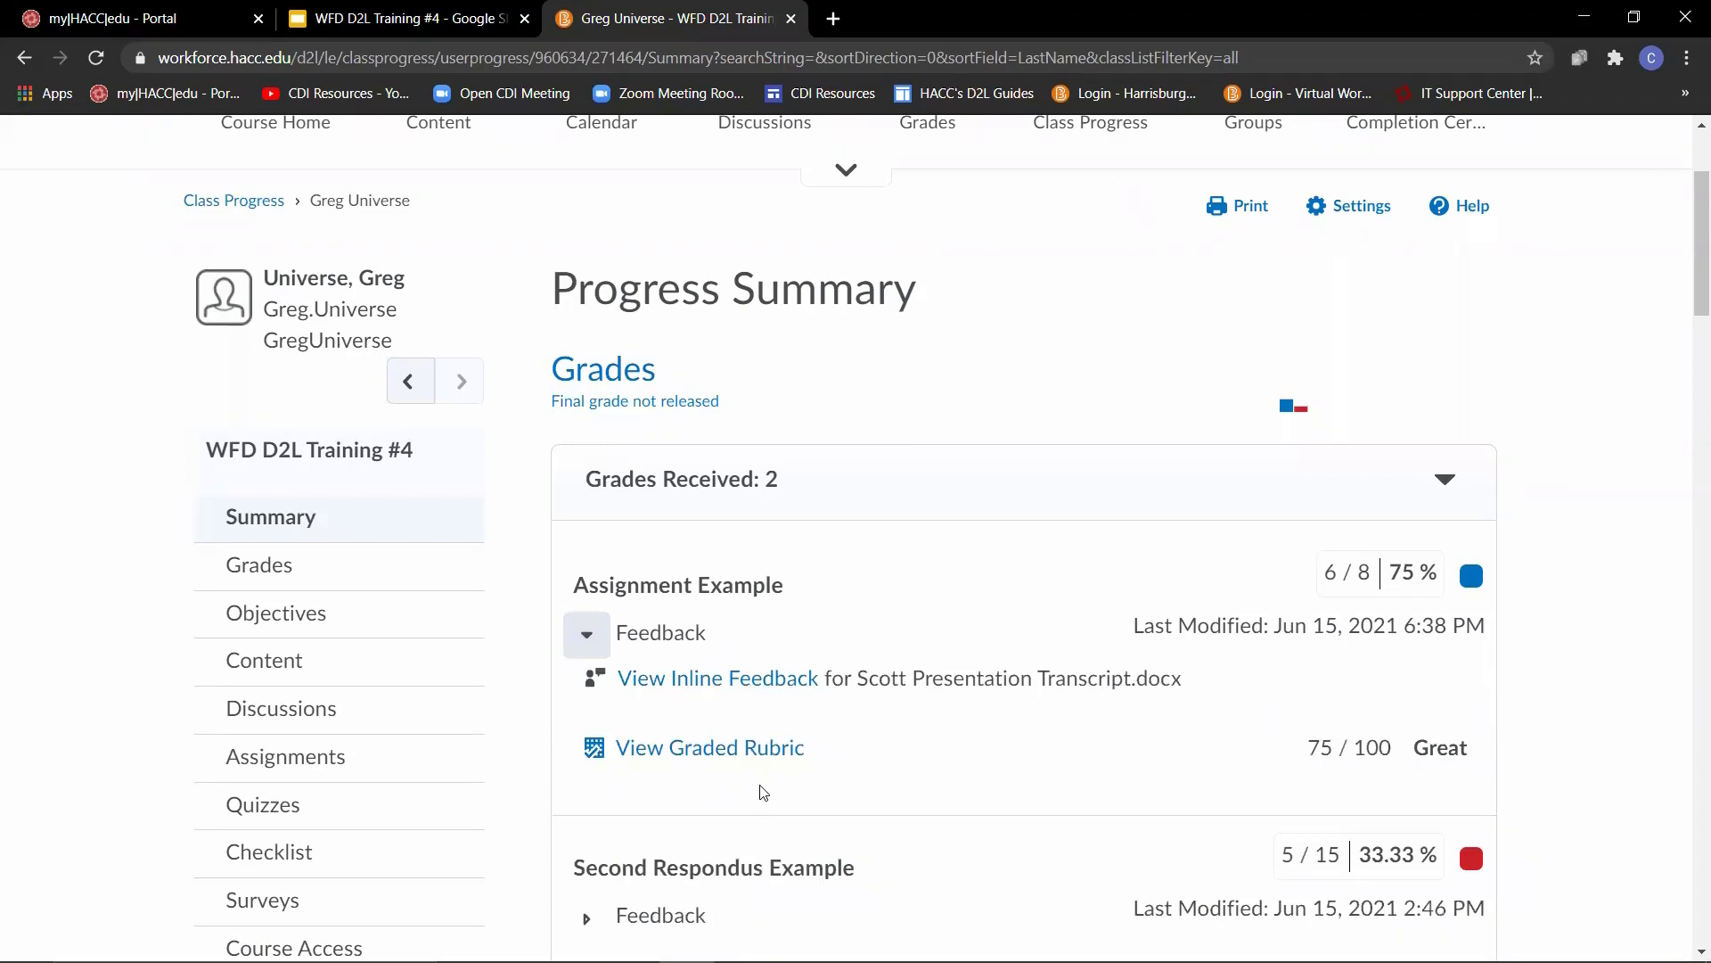
{"action": "scroll", "coordinate": [205, 532], "scroll_direction": "down", "scroll_amount": 15}
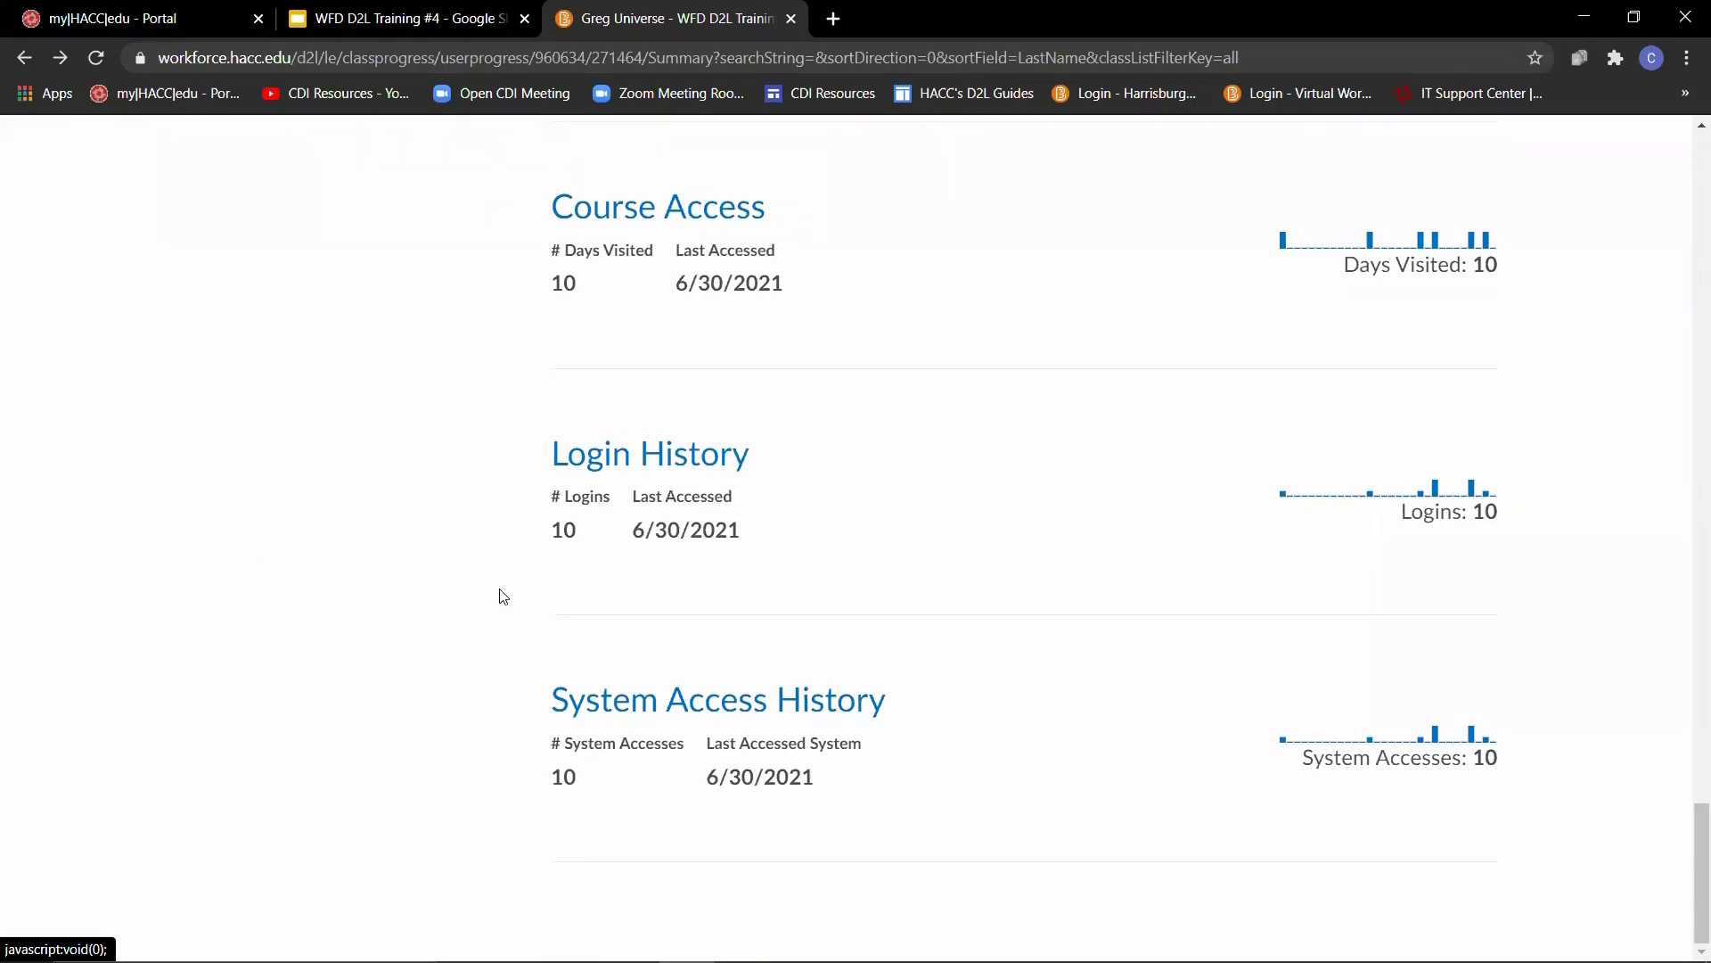
{"action": "scroll", "coordinate": [502, 596], "scroll_direction": "up", "scroll_amount": 15}
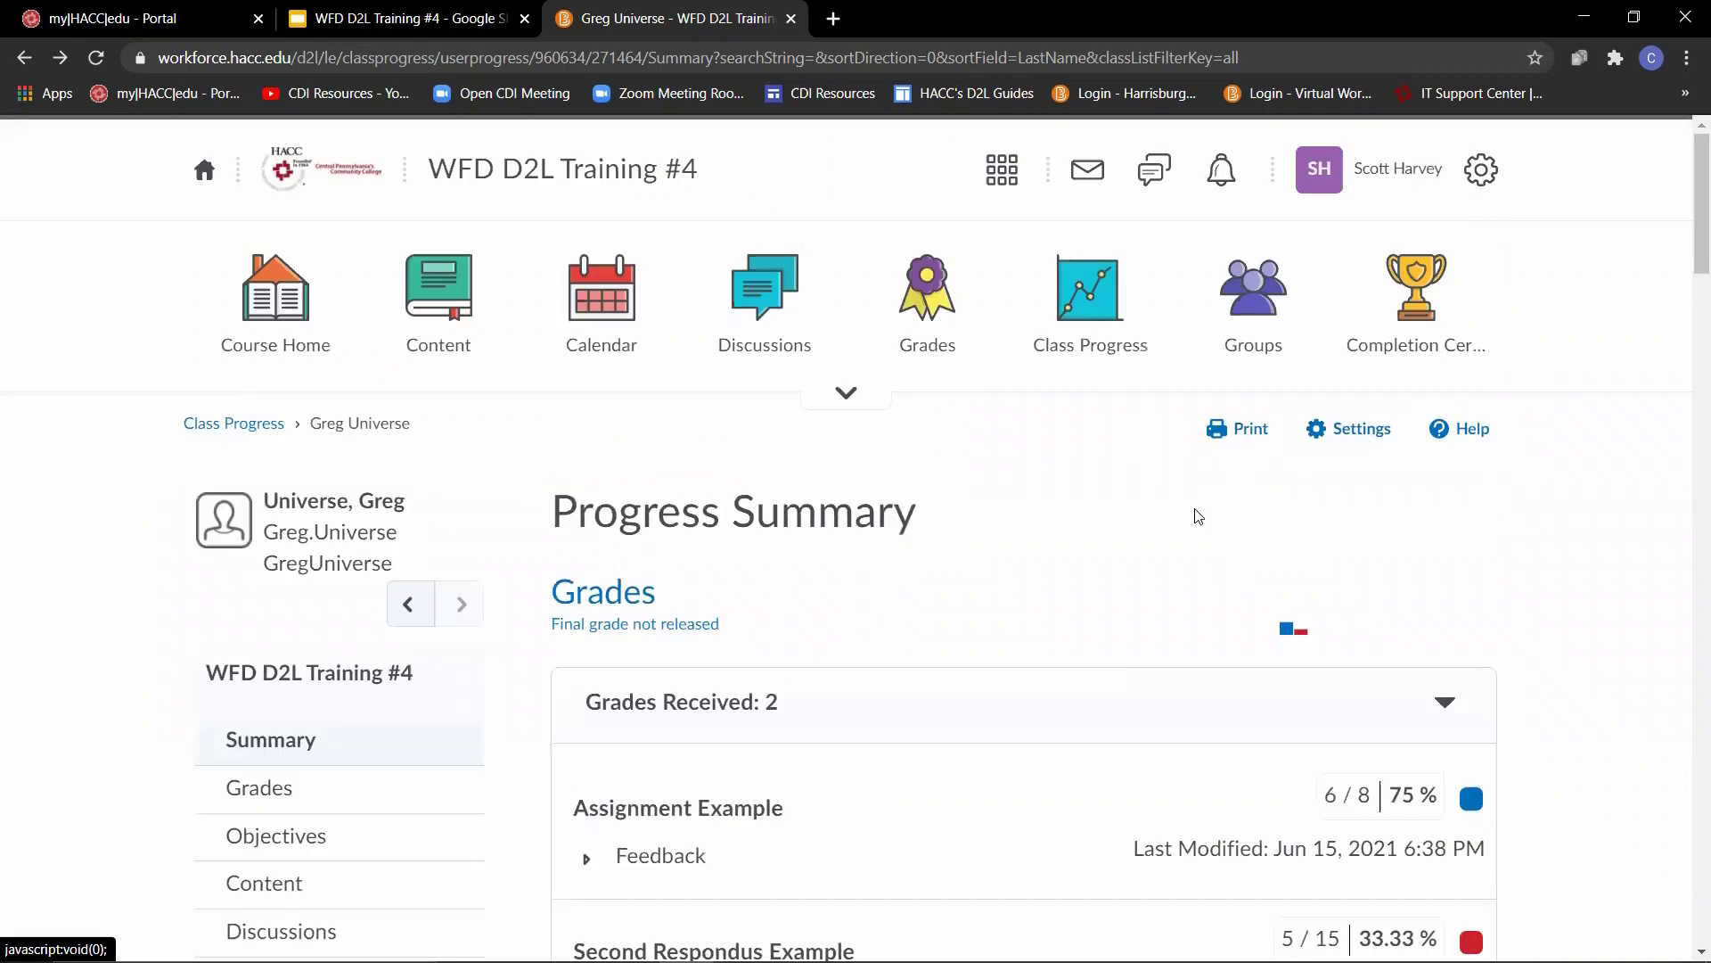
- Preview the printable progress report and examine its graded submissions and submissions awaiting a grade
{"action": "left_click", "coordinate": [1249, 440]}
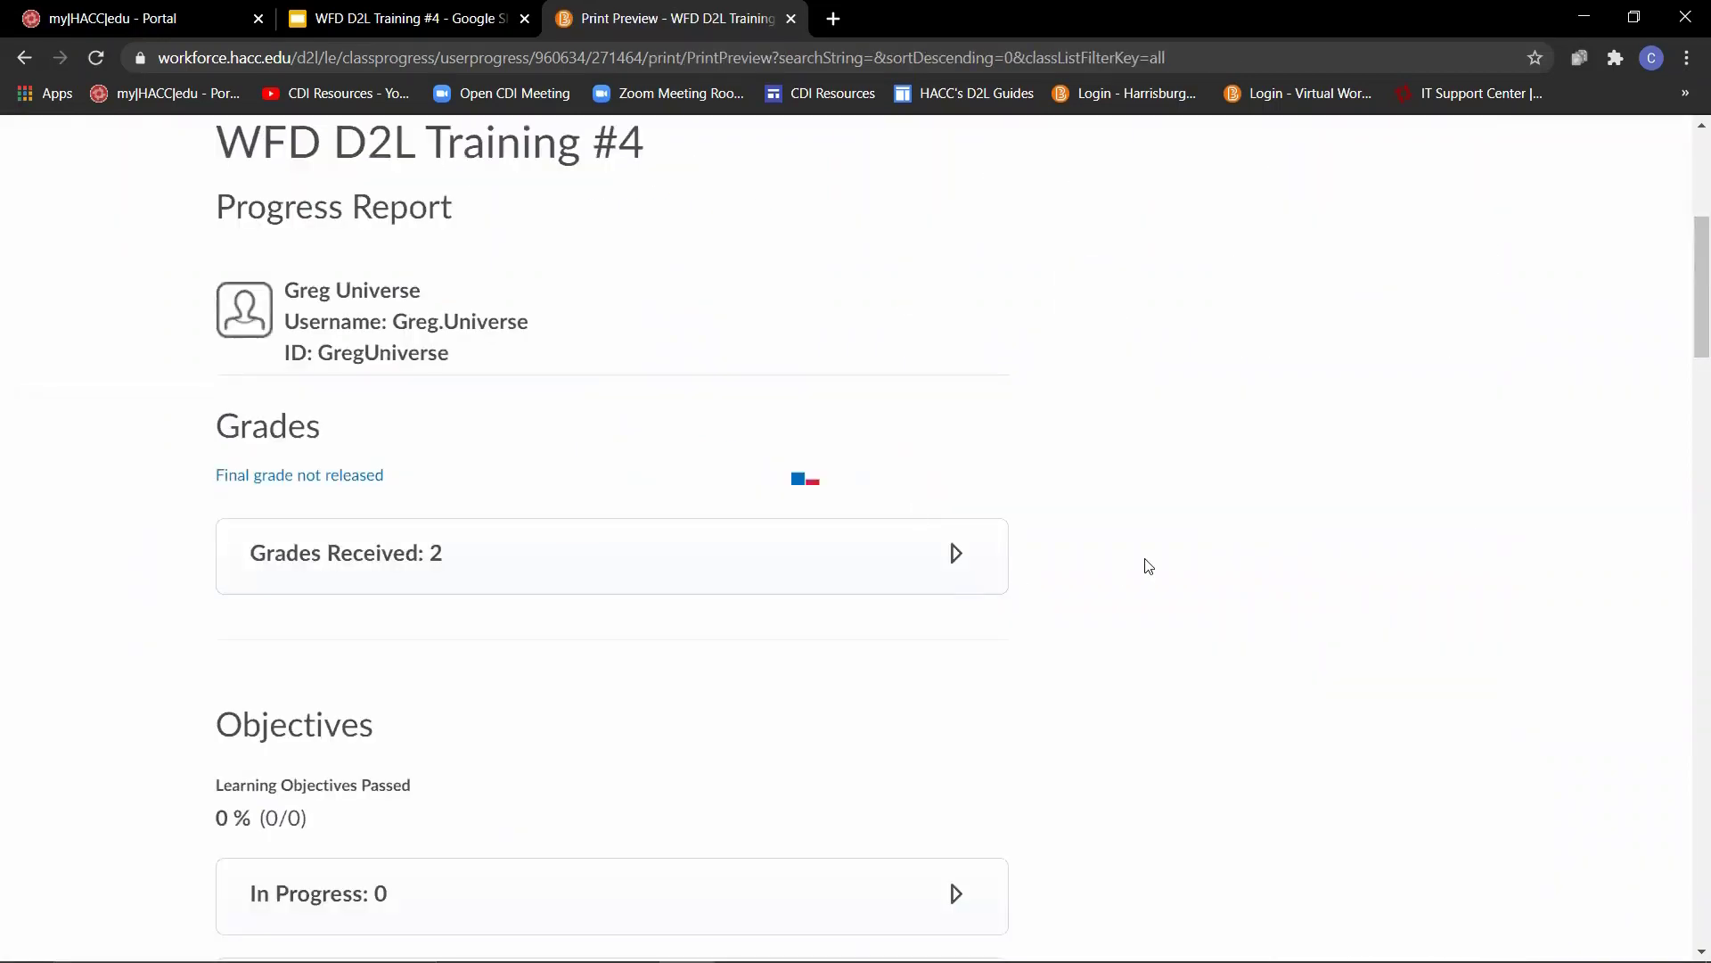
{"action": "scroll", "coordinate": [1149, 566], "scroll_direction": "down", "scroll_amount": 10}
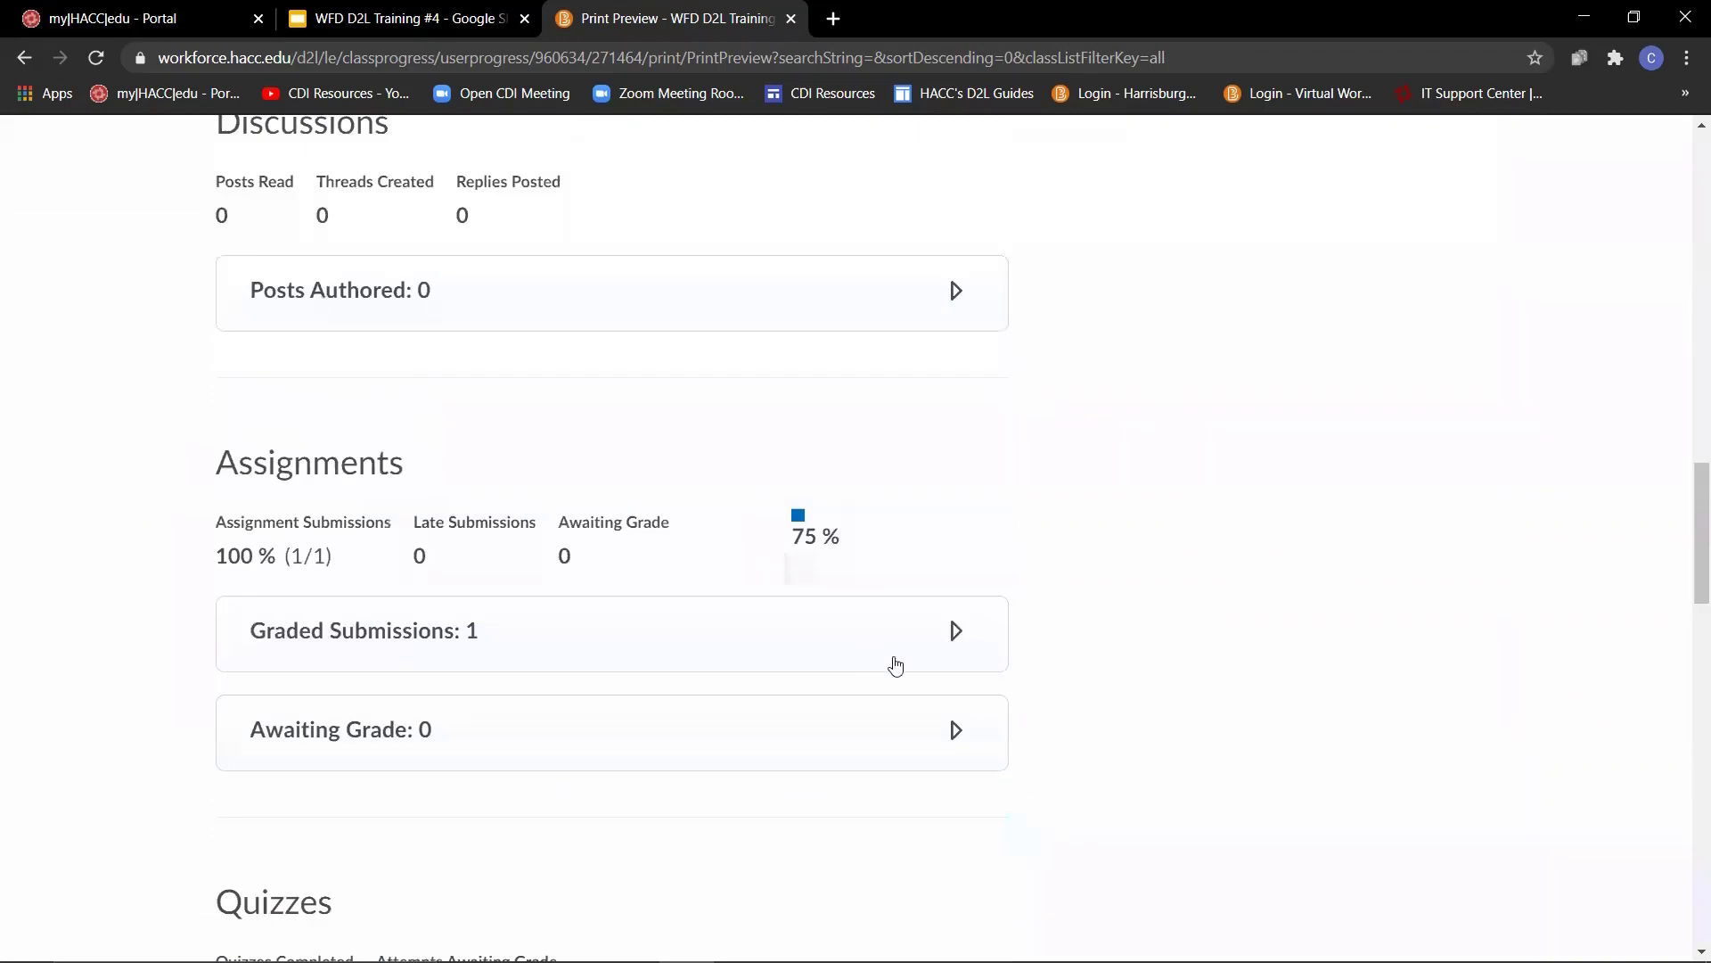
{"action": "left_click", "coordinate": [956, 644]}
{"action": "scroll", "coordinate": [955, 657], "scroll_direction": "down", "scroll_amount": 4}
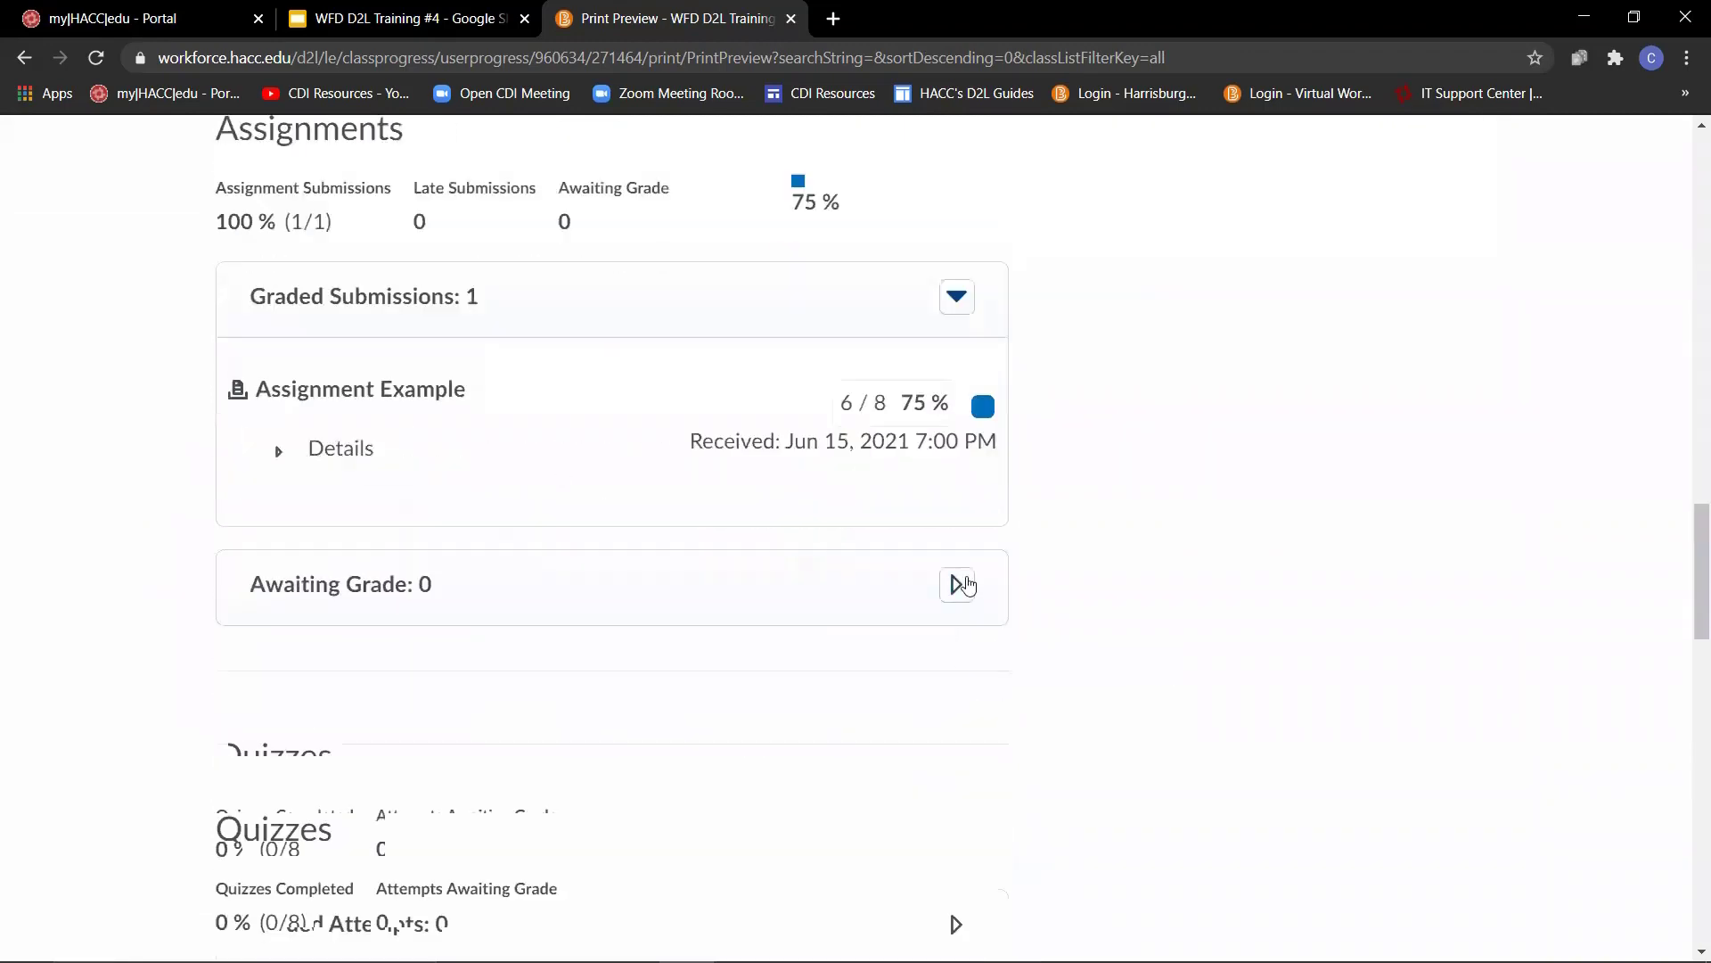
{"action": "left_click", "coordinate": [958, 584]}
{"action": "left_click_drag", "start_coordinate": [1692, 573], "coordinate": [1687, 905]}
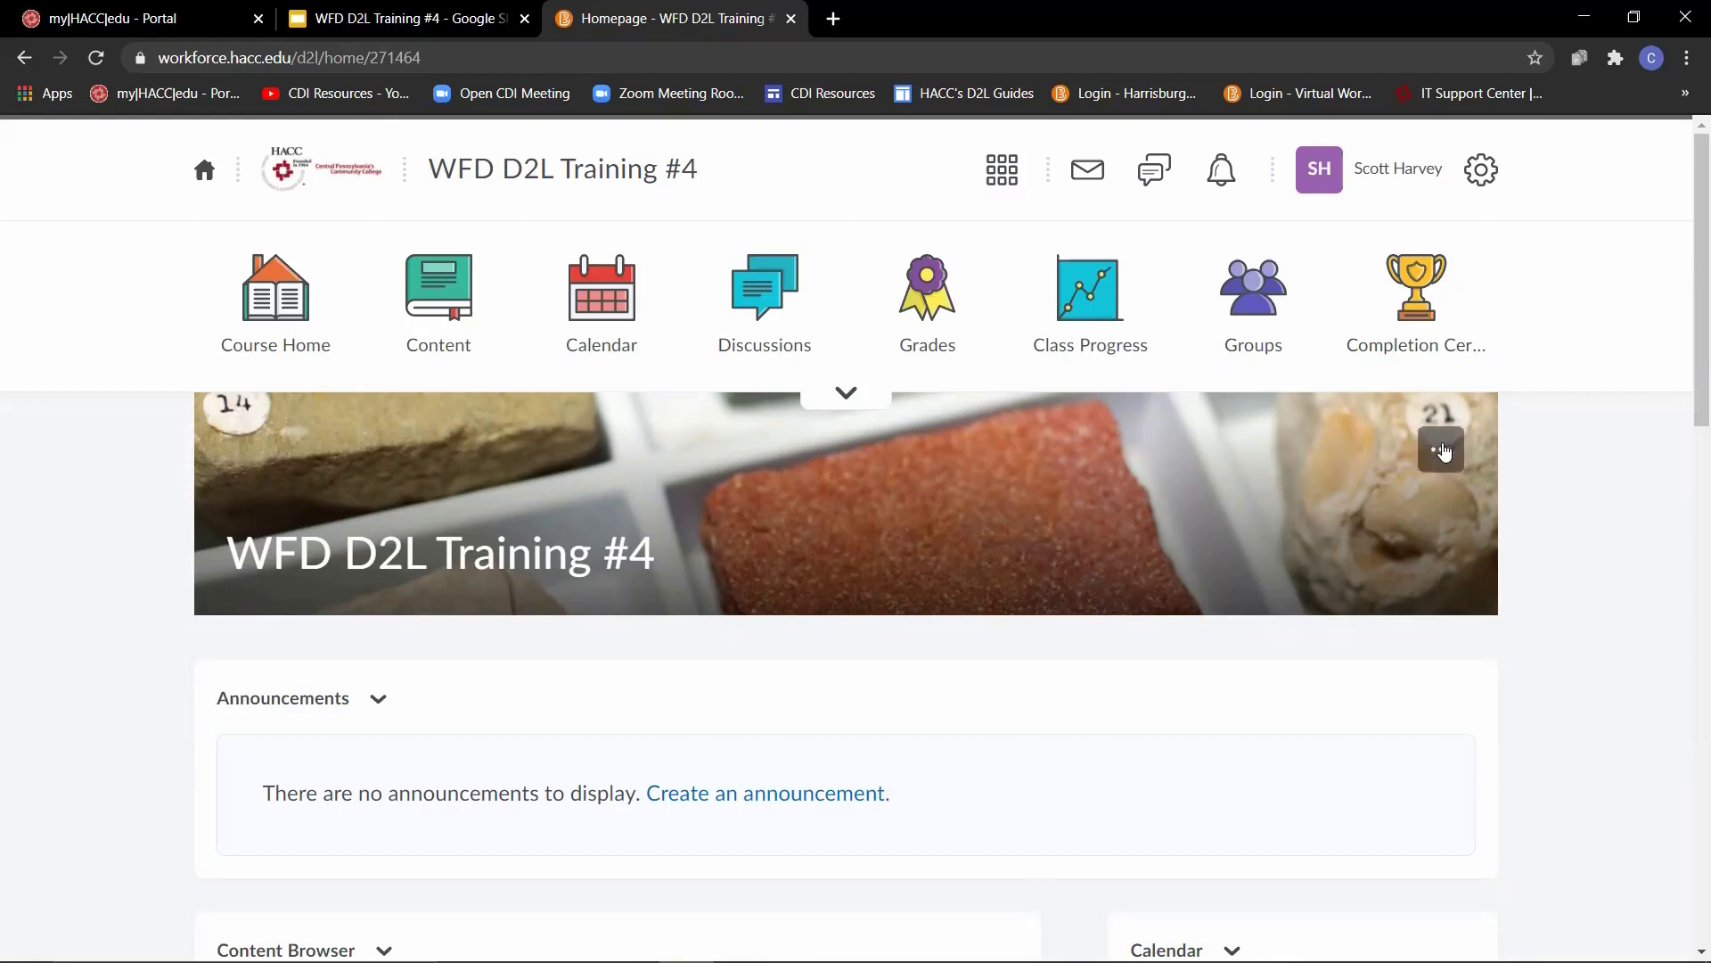
- Issue the Virtual Workforce Certificate to the first student in the classlist with the criteria "Successfully Completing the Course"
{"action": "left_click", "coordinate": [1411, 354]}
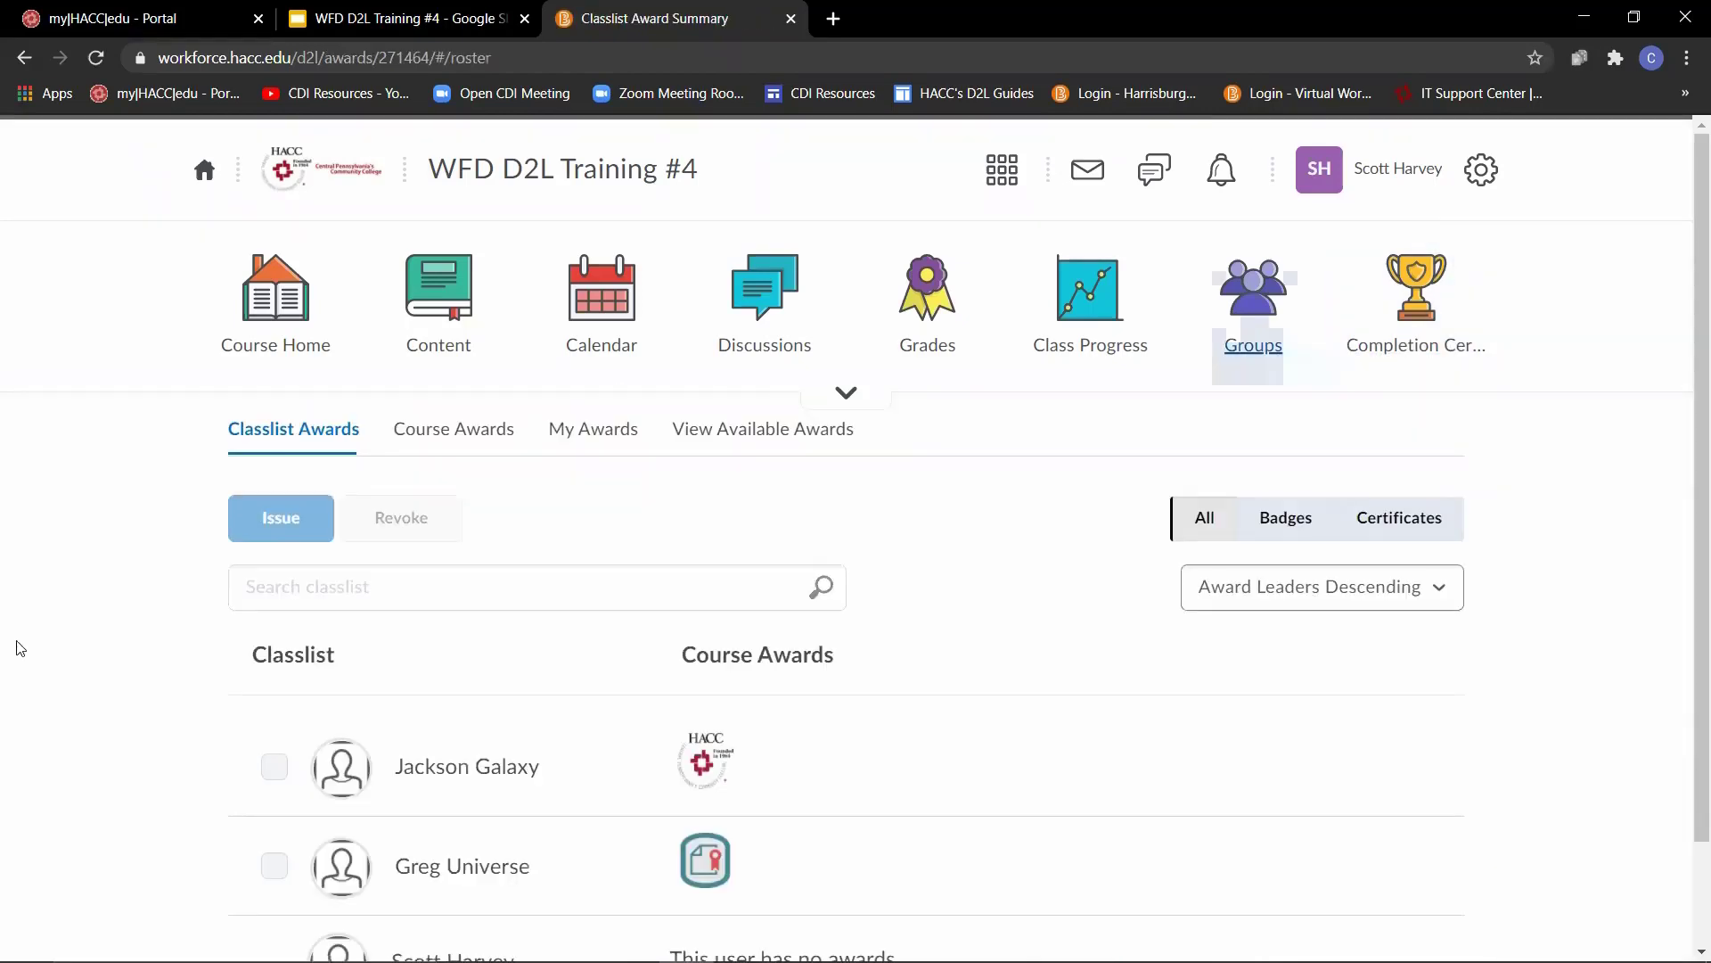
{"action": "left_click", "coordinate": [275, 768]}
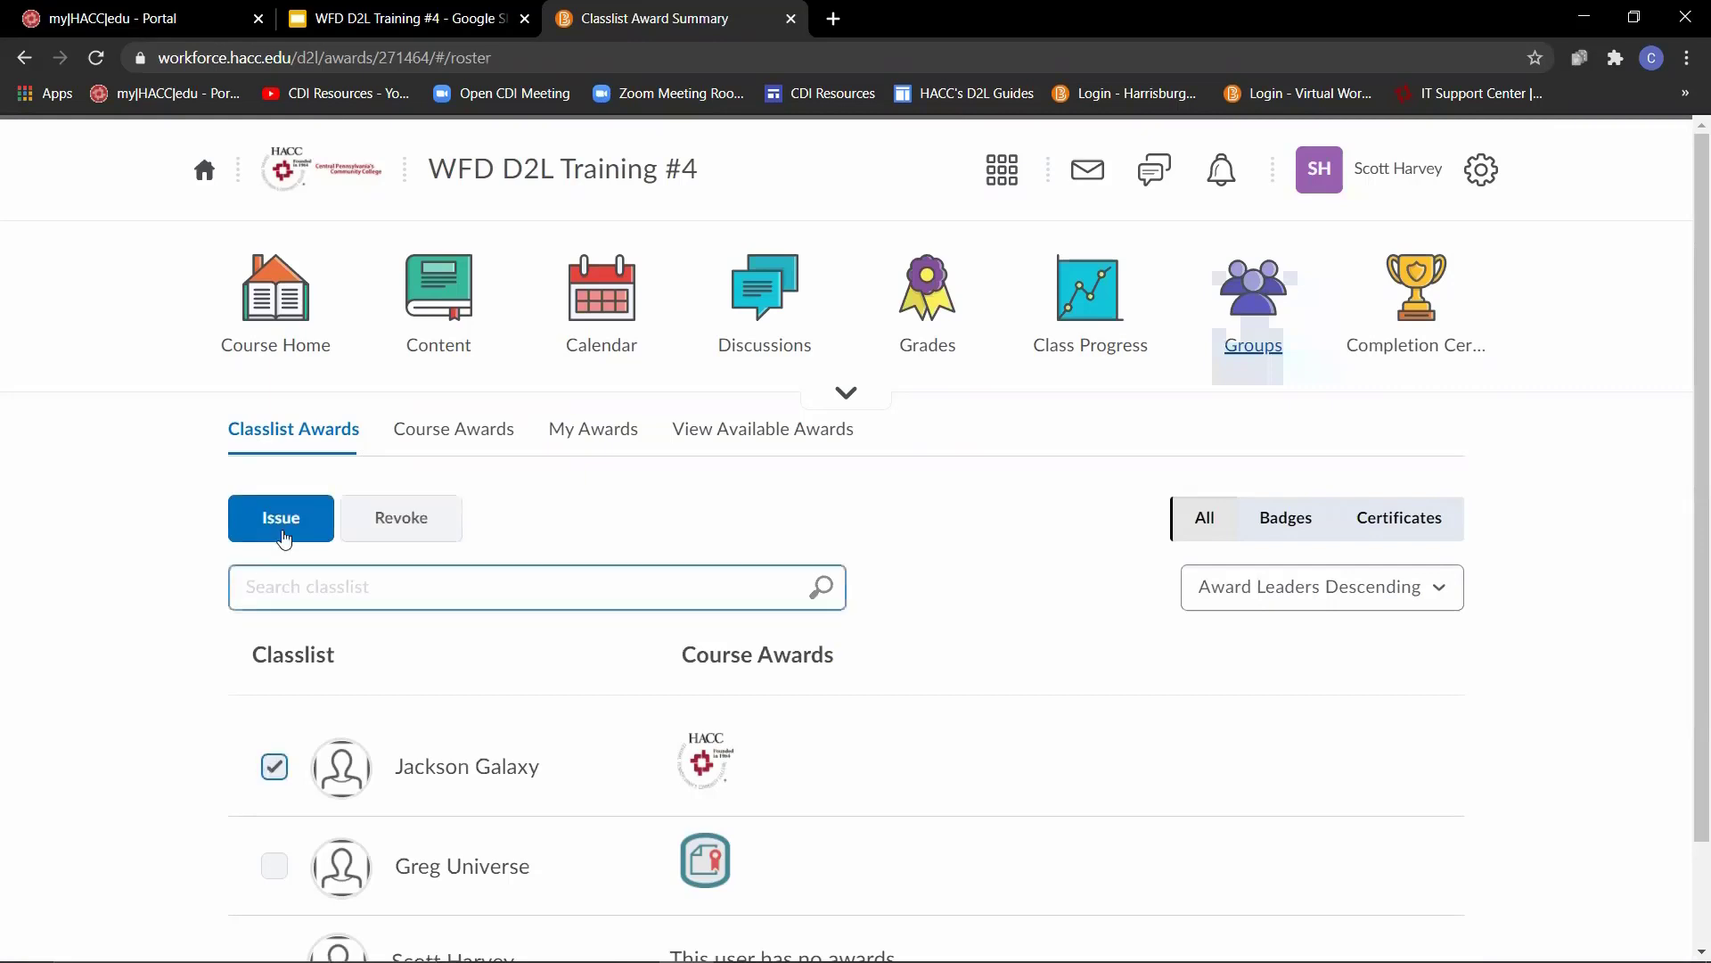
{"action": "left_click", "coordinate": [280, 527]}
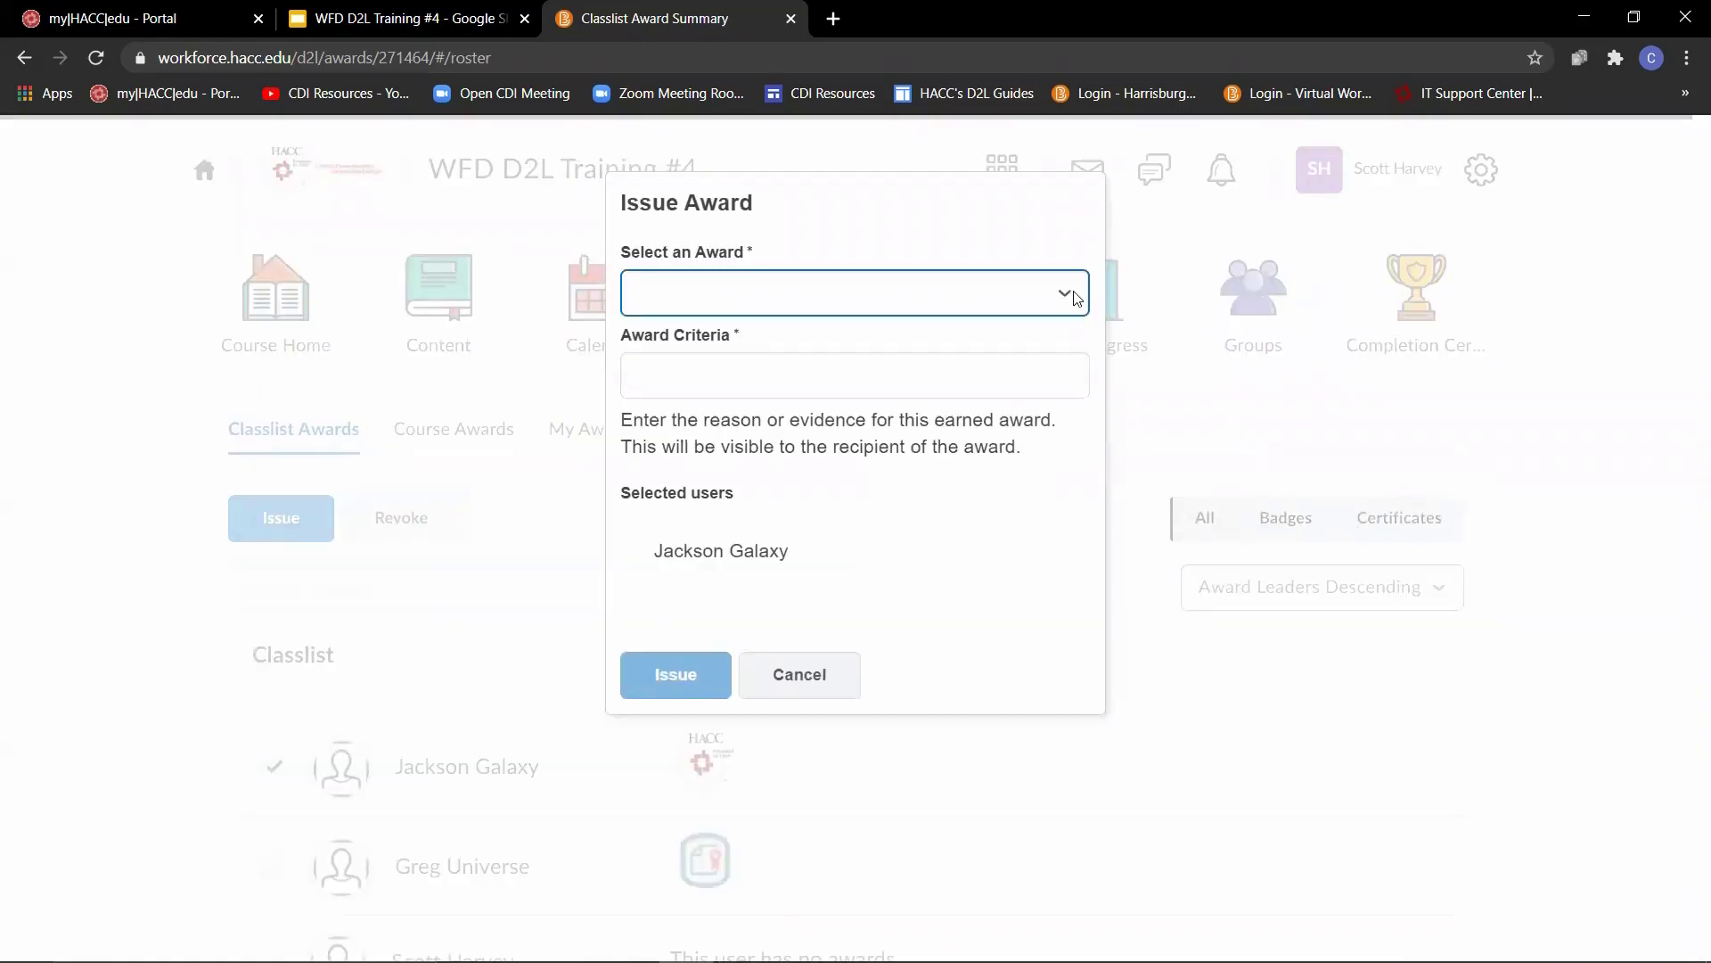
{"action": "left_click", "coordinate": [1073, 296]}
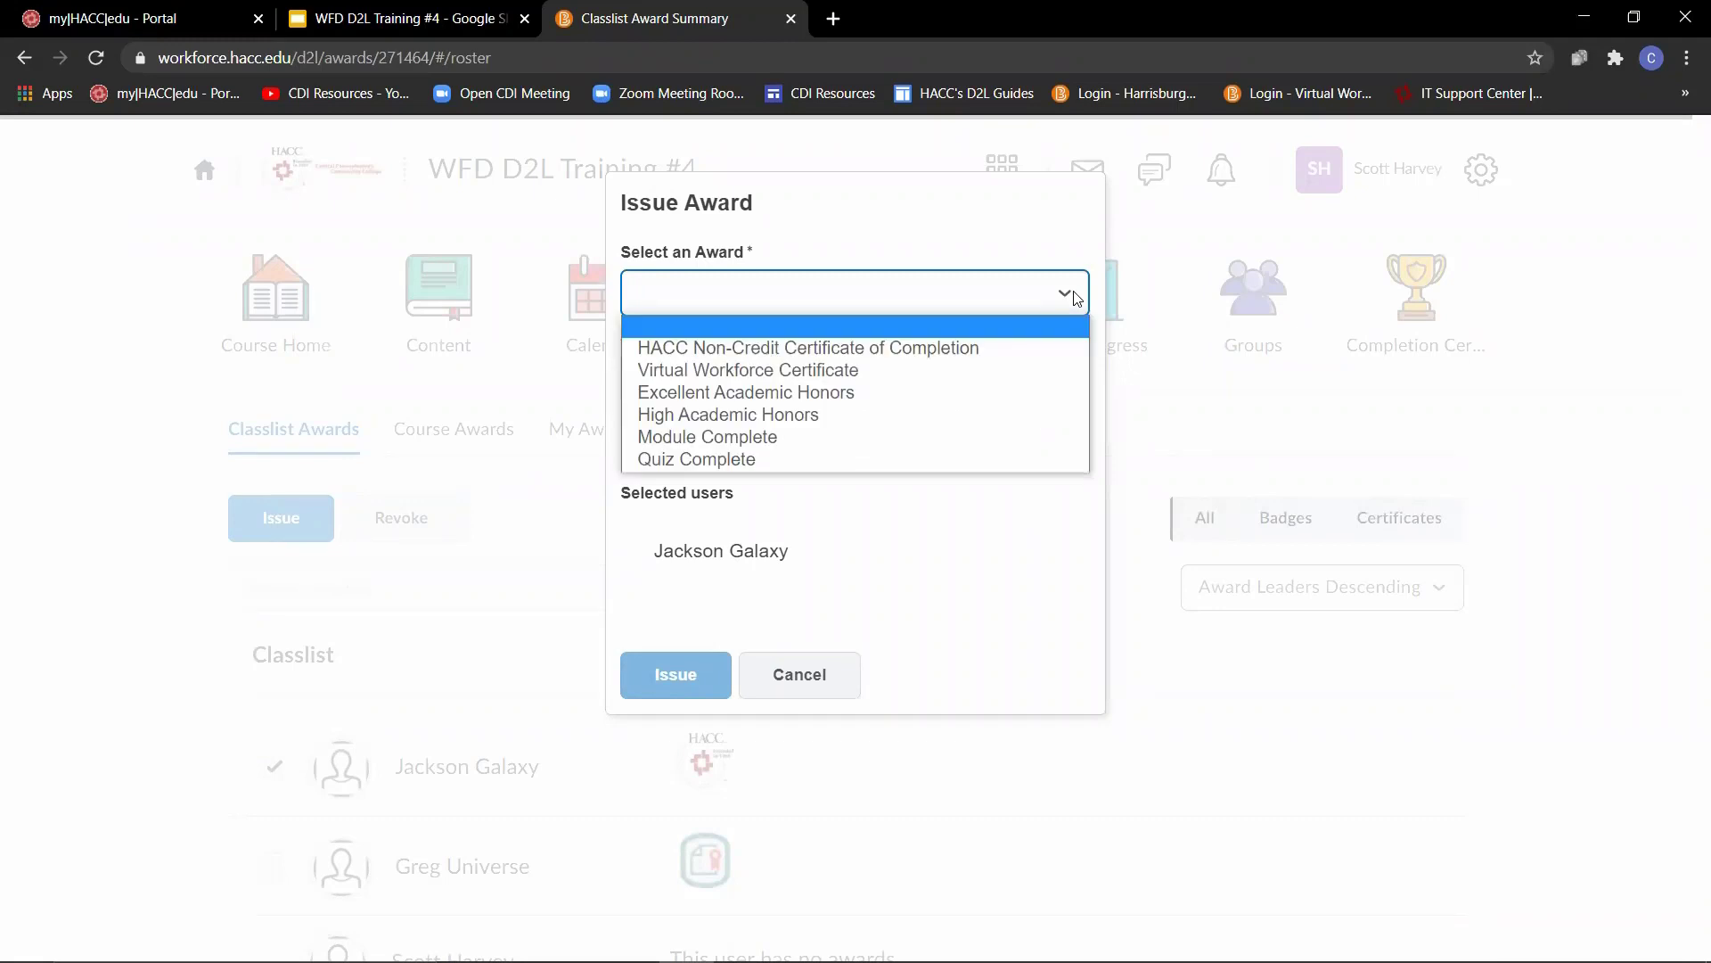
{"action": "left_click", "coordinate": [802, 369]}
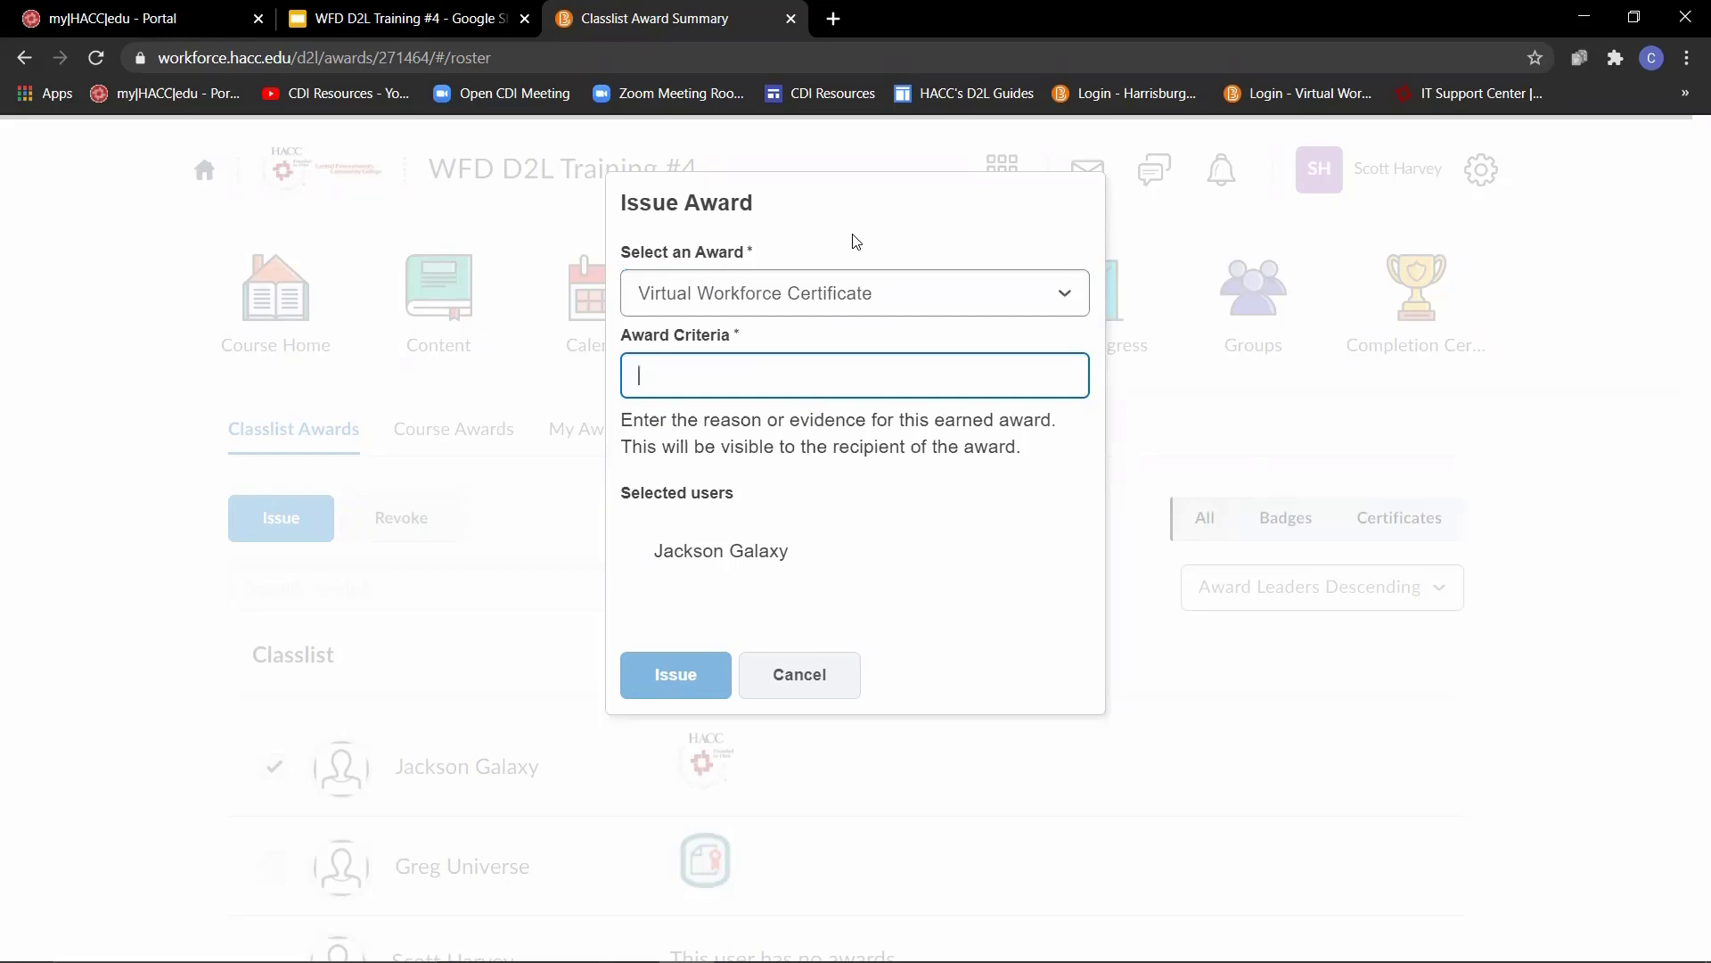
{"action": "type", "text": "Successfully Completing the Course"}
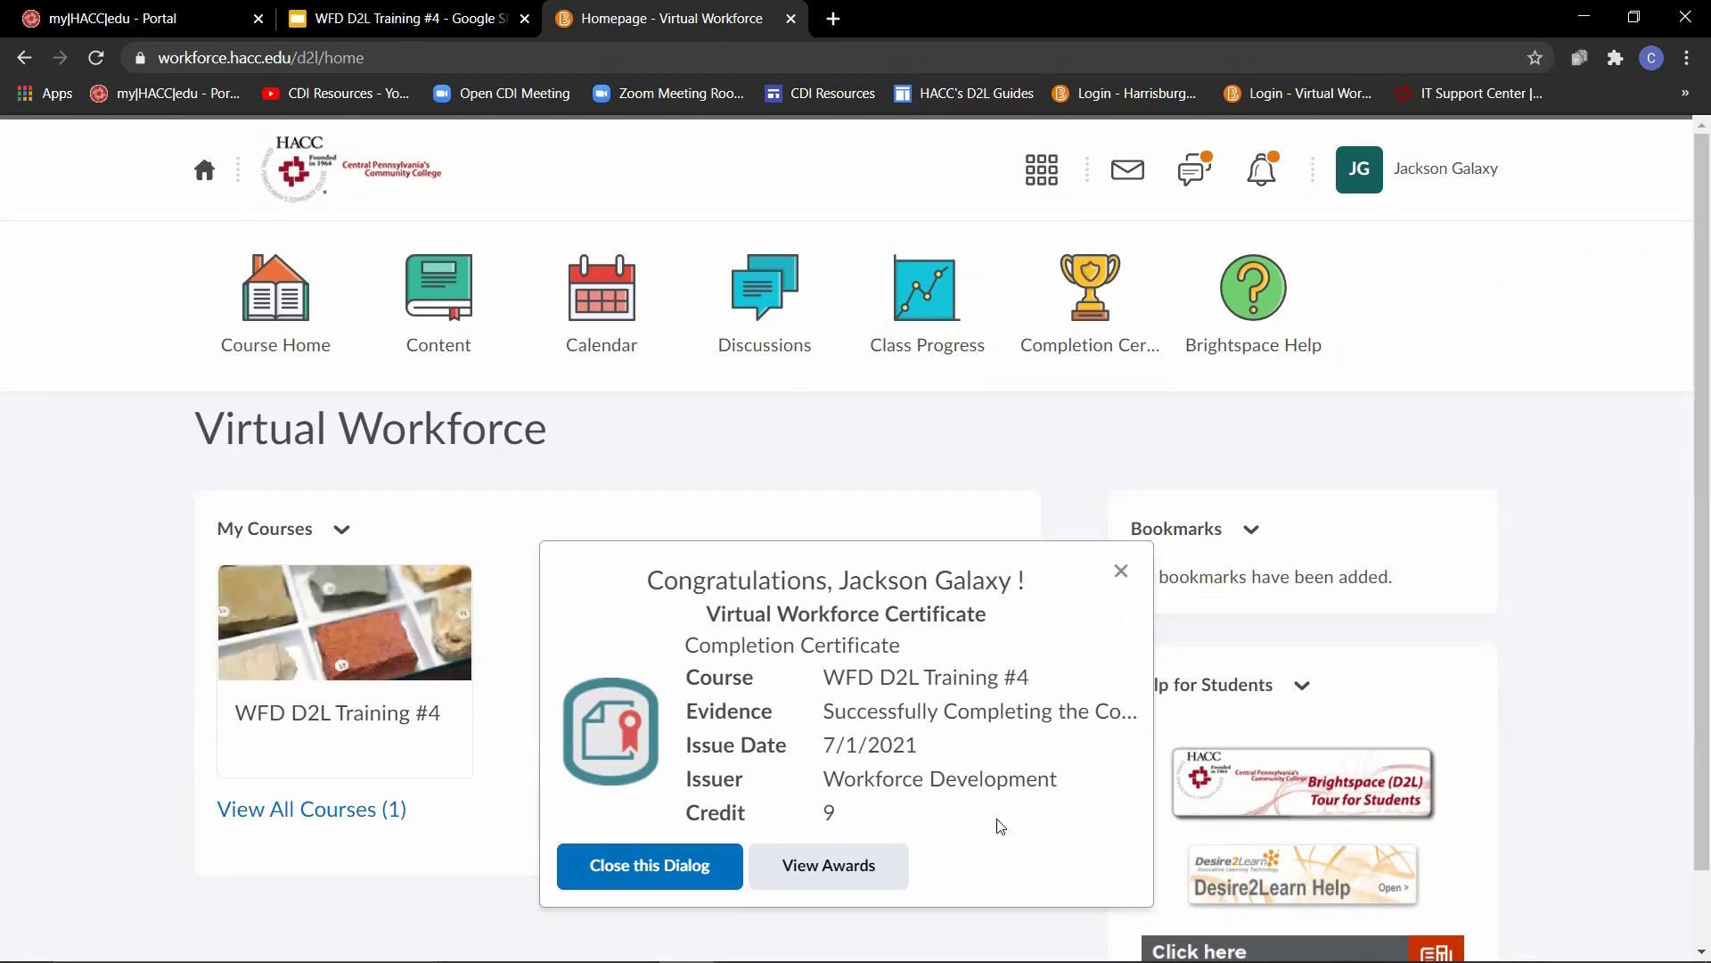
- From the student's awards, generate the Virtual Workforce Certificate and save it as a PDF in Downloads
{"action": "left_click", "coordinate": [825, 879]}
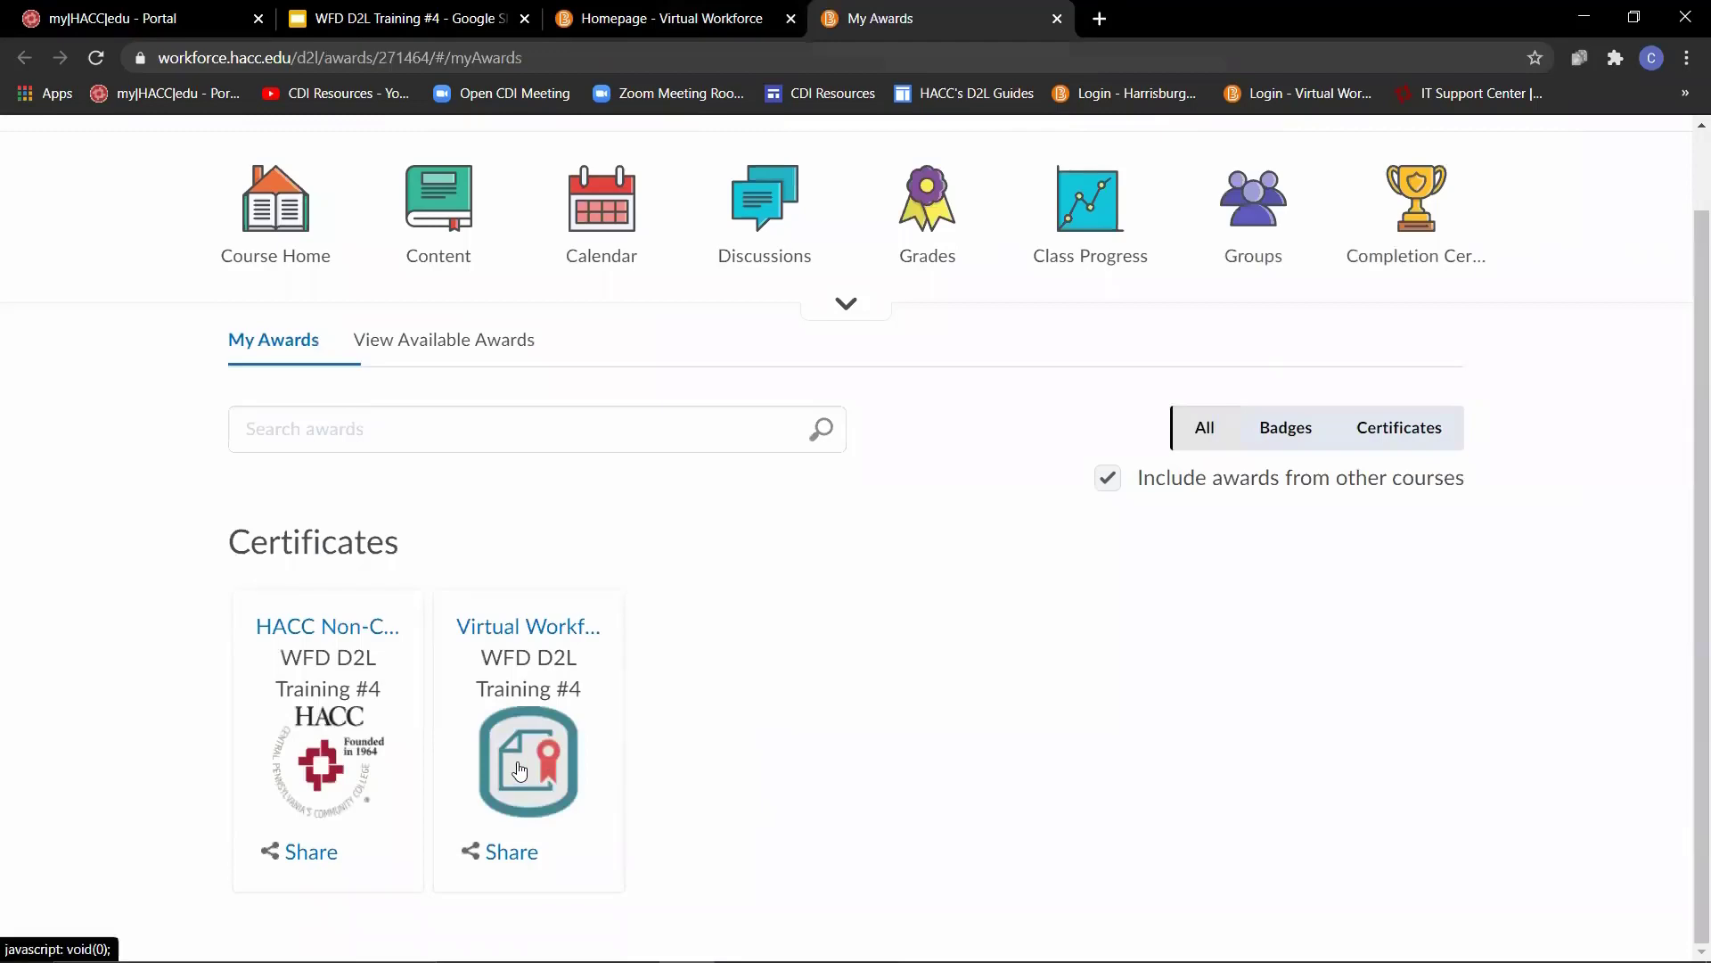
{"action": "left_click", "coordinate": [532, 766]}
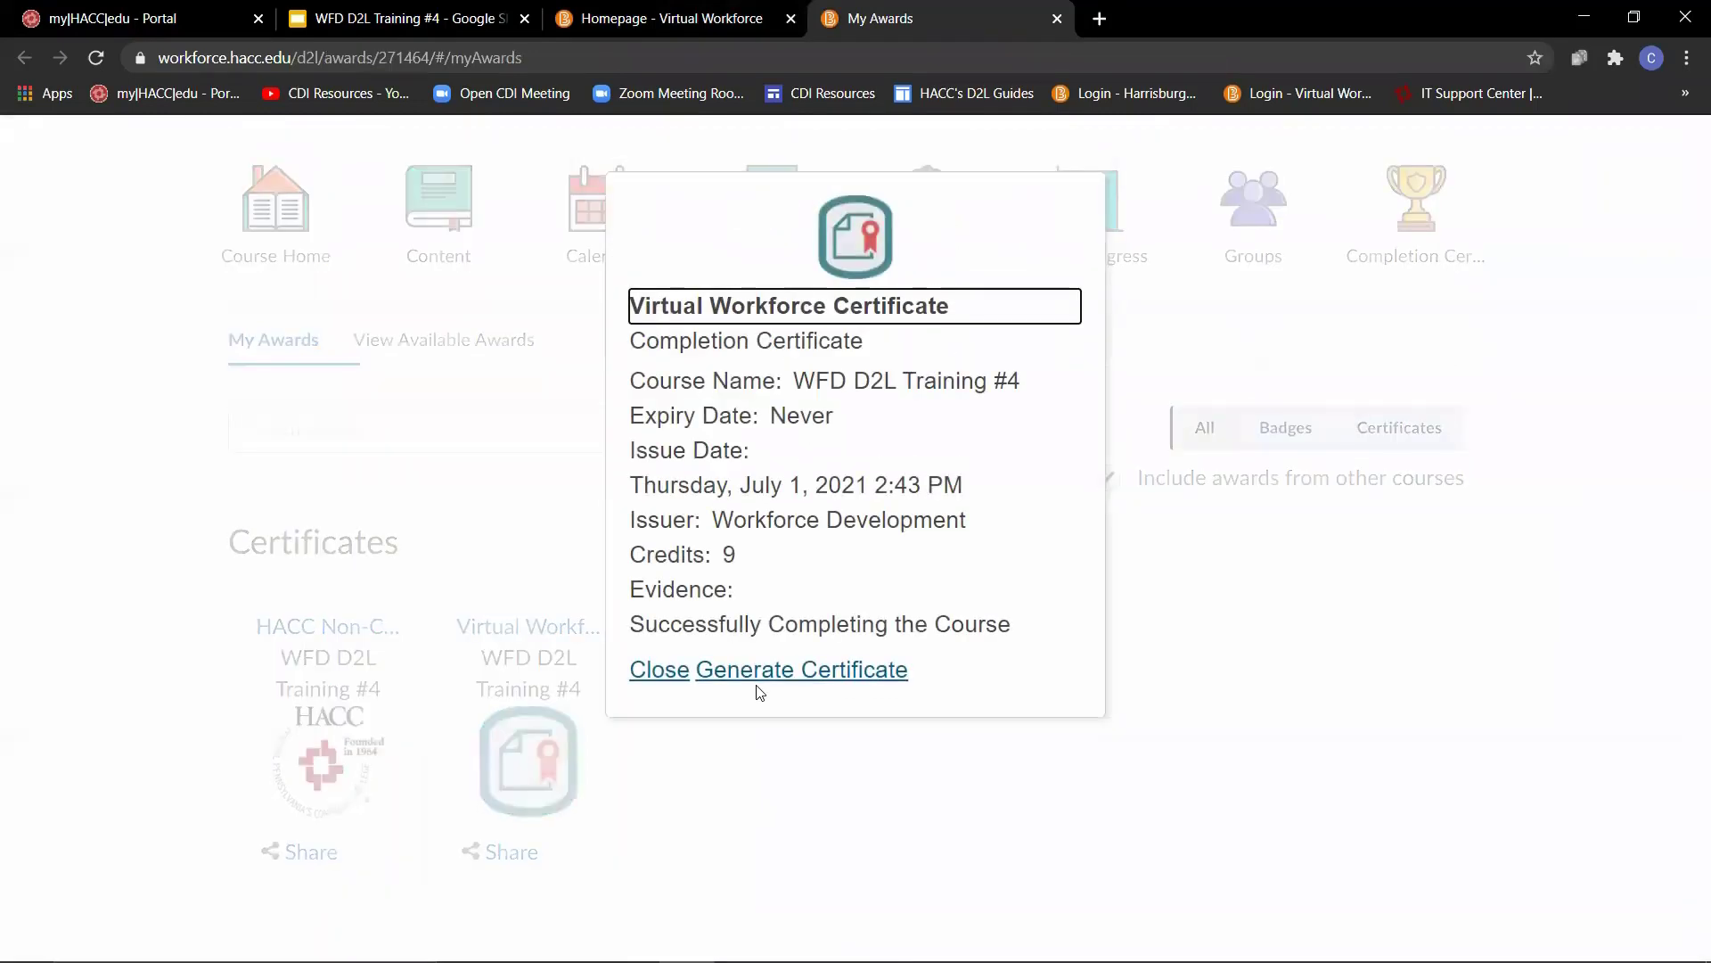
{"action": "left_click", "coordinate": [768, 674]}
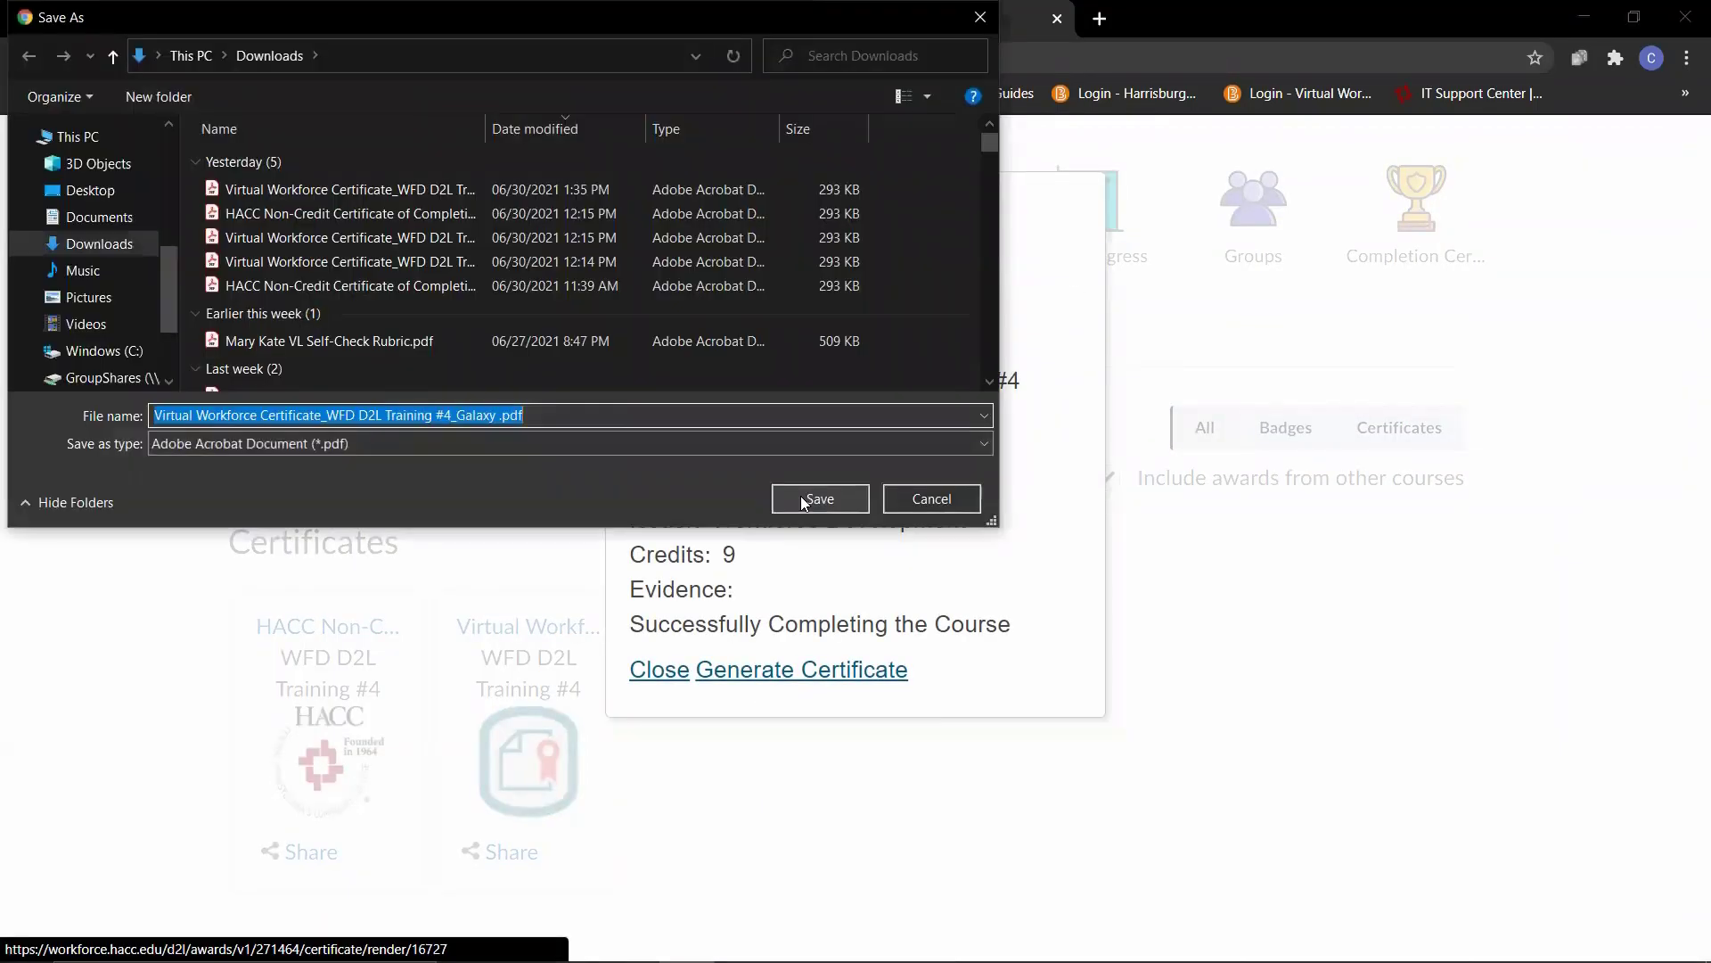
{"action": "left_click", "coordinate": [818, 499]}
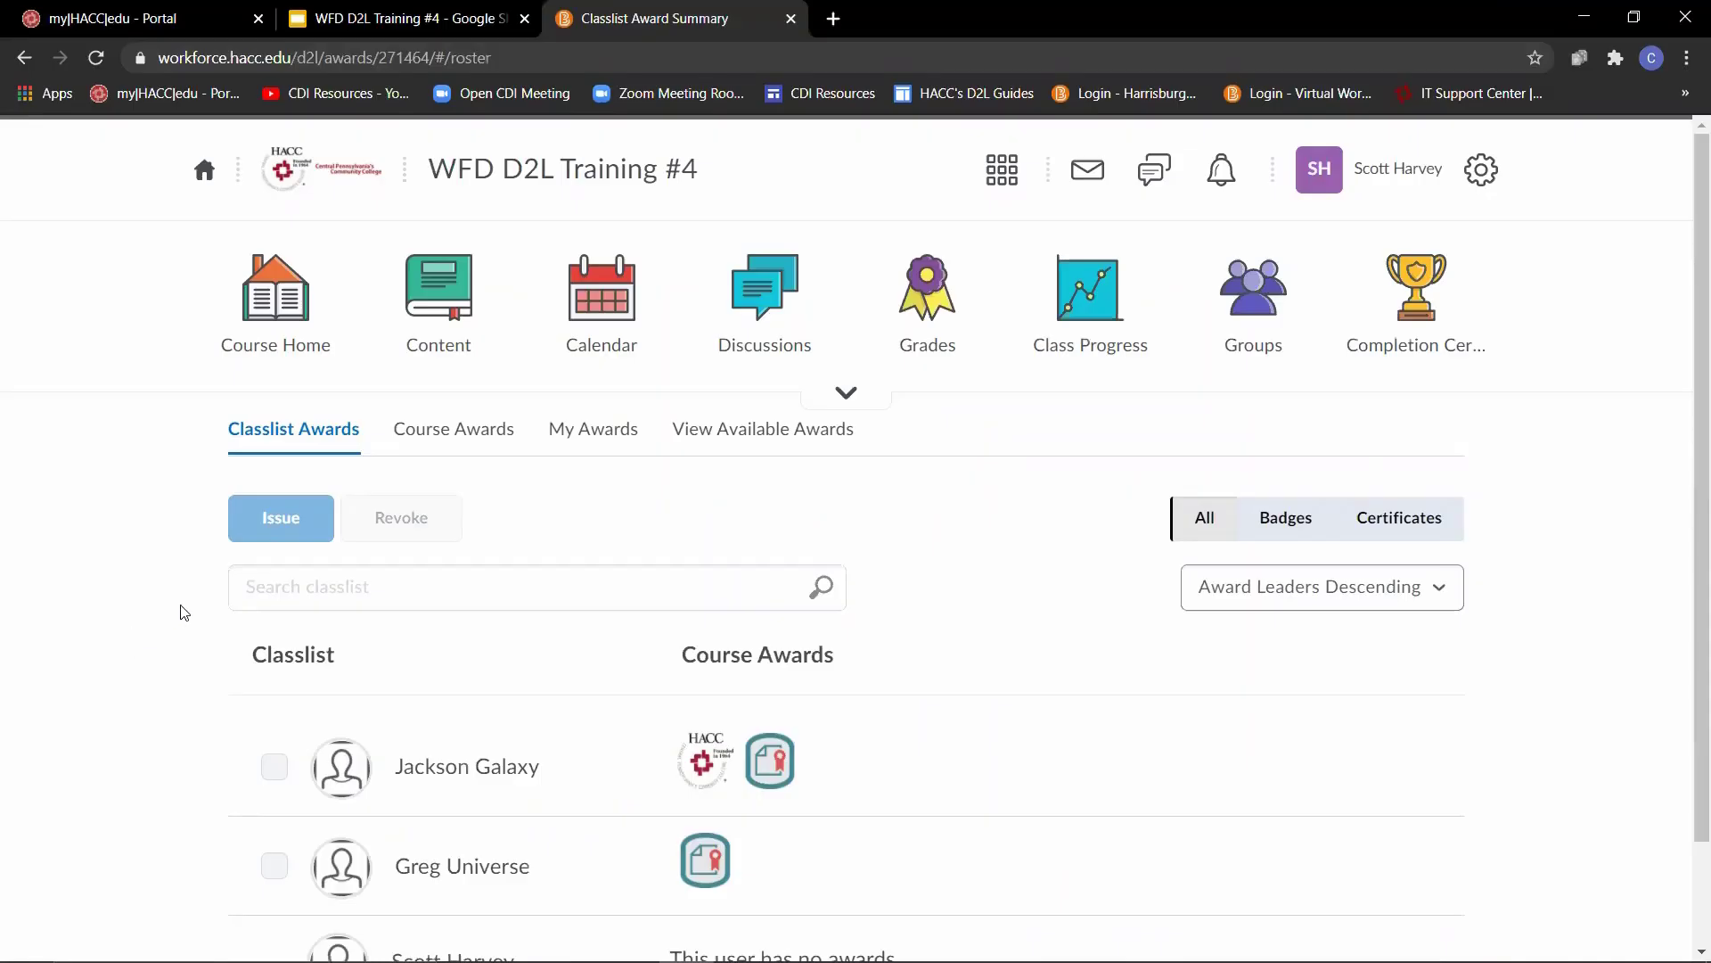
- Add the HACC NFPA 472 Hazardous Materials Operations Refresher / Air Monitoring Specific certificate to the course awards
{"action": "left_click", "coordinate": [469, 451]}
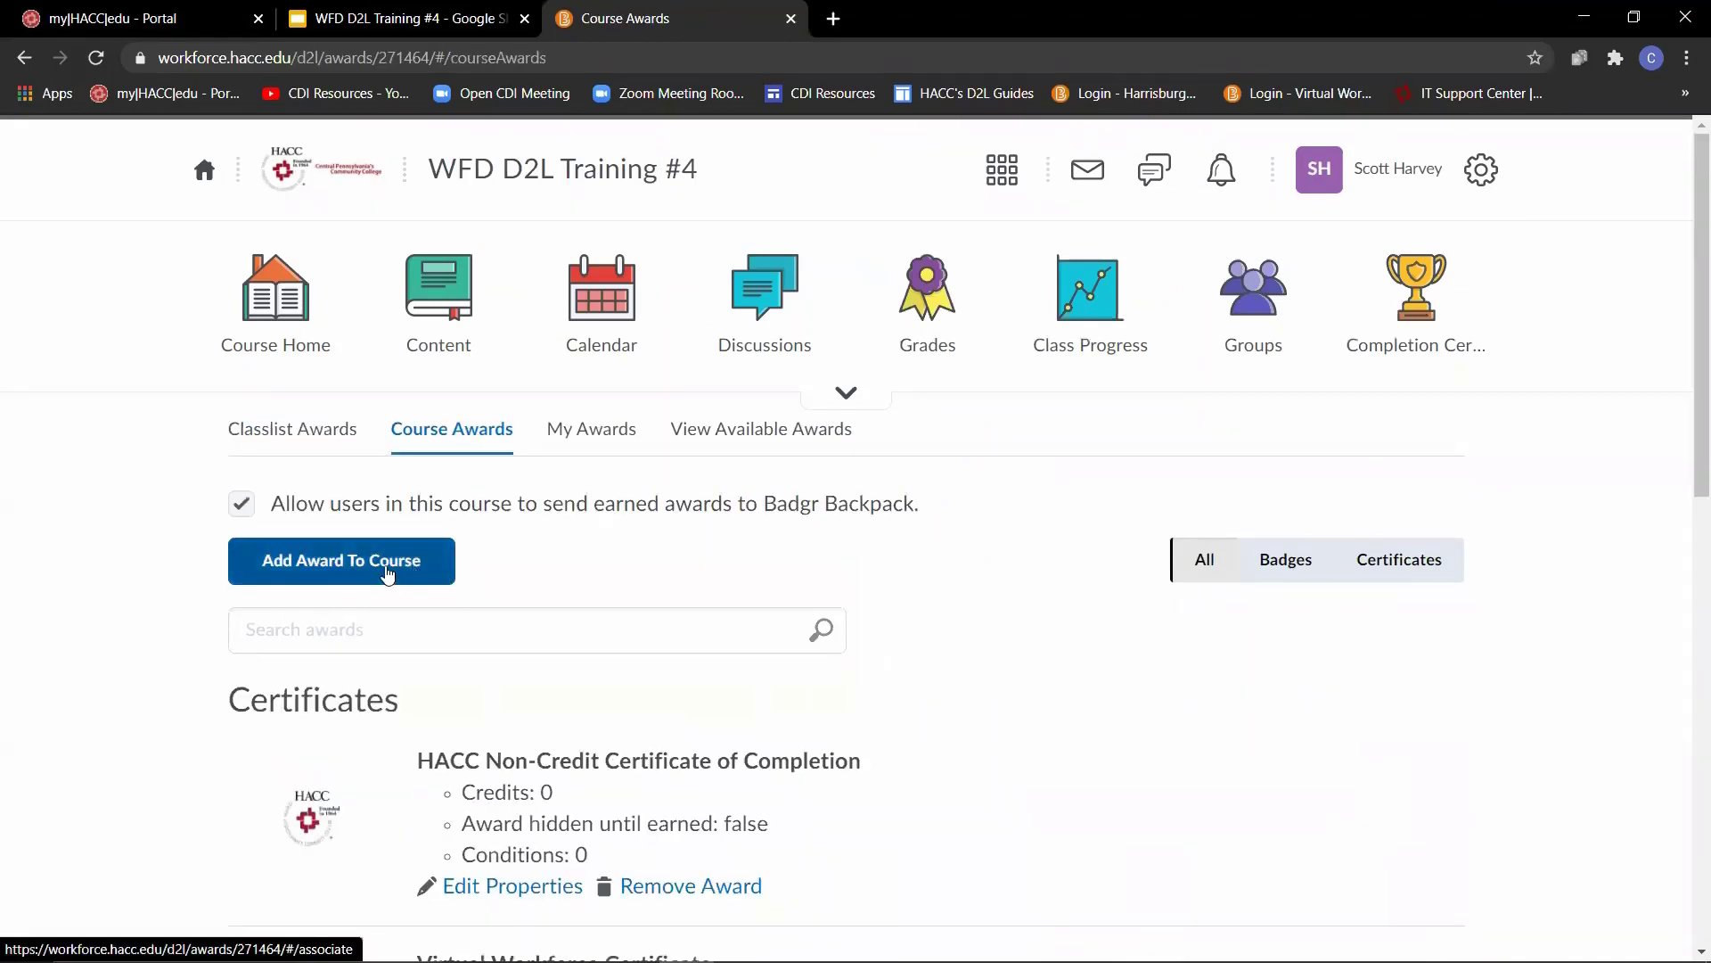
{"action": "left_click", "coordinate": [386, 574]}
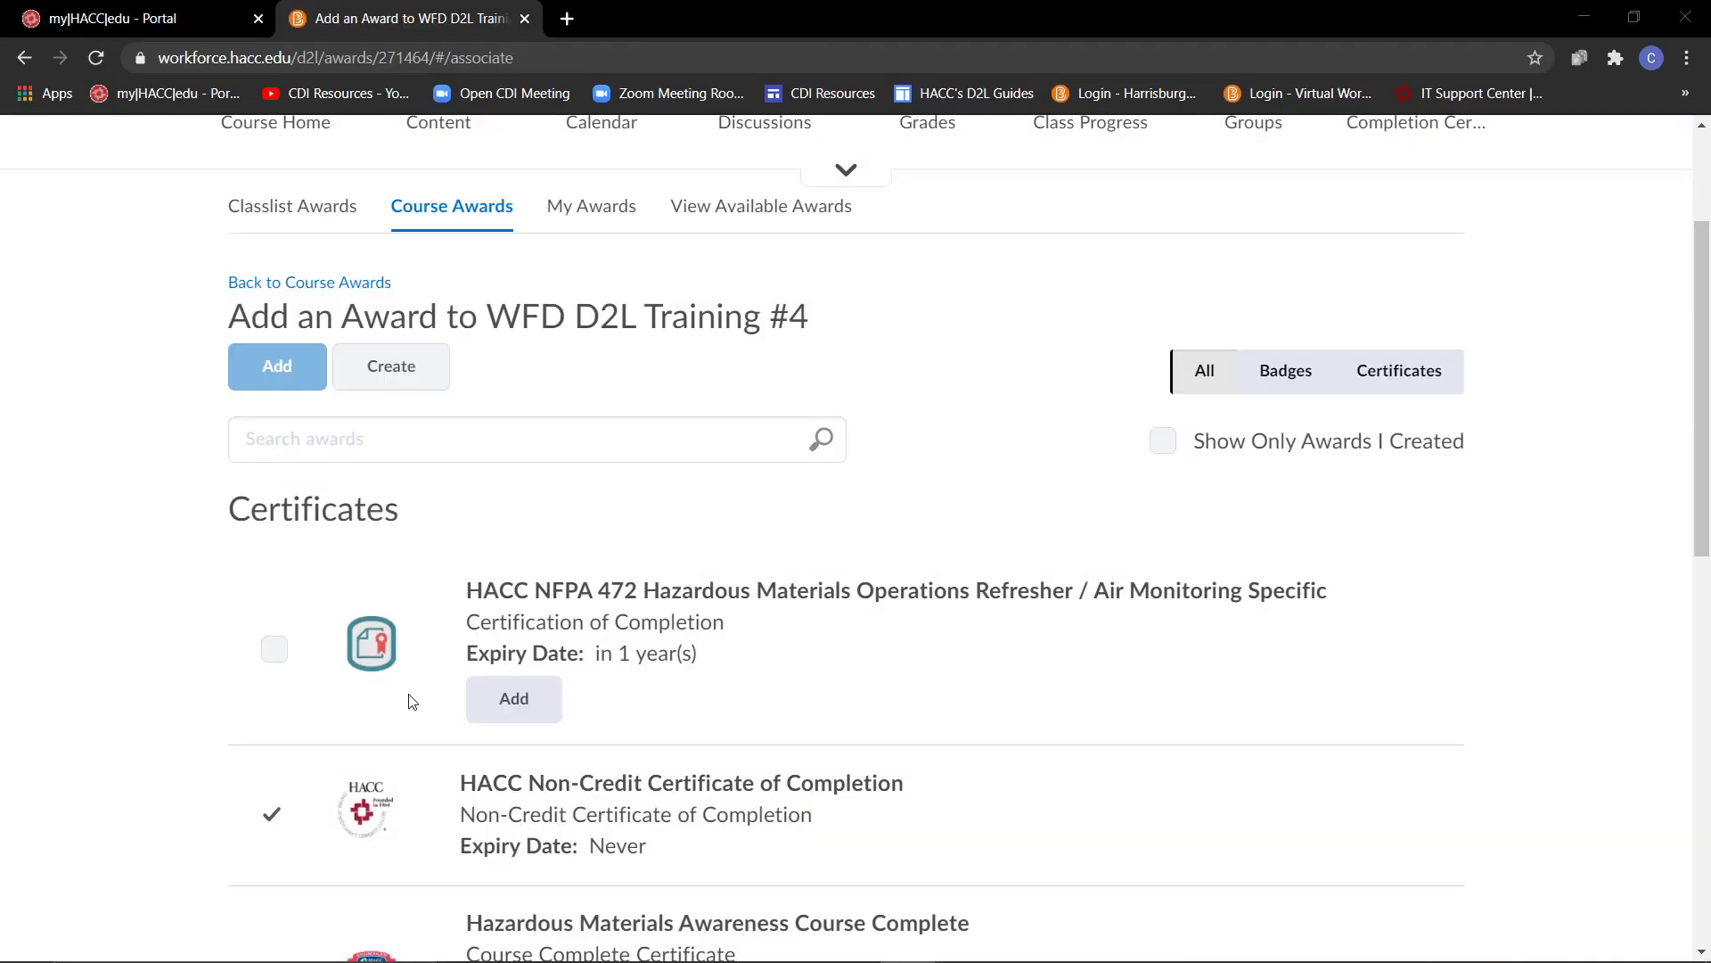
{"action": "left_click", "coordinate": [275, 650]}
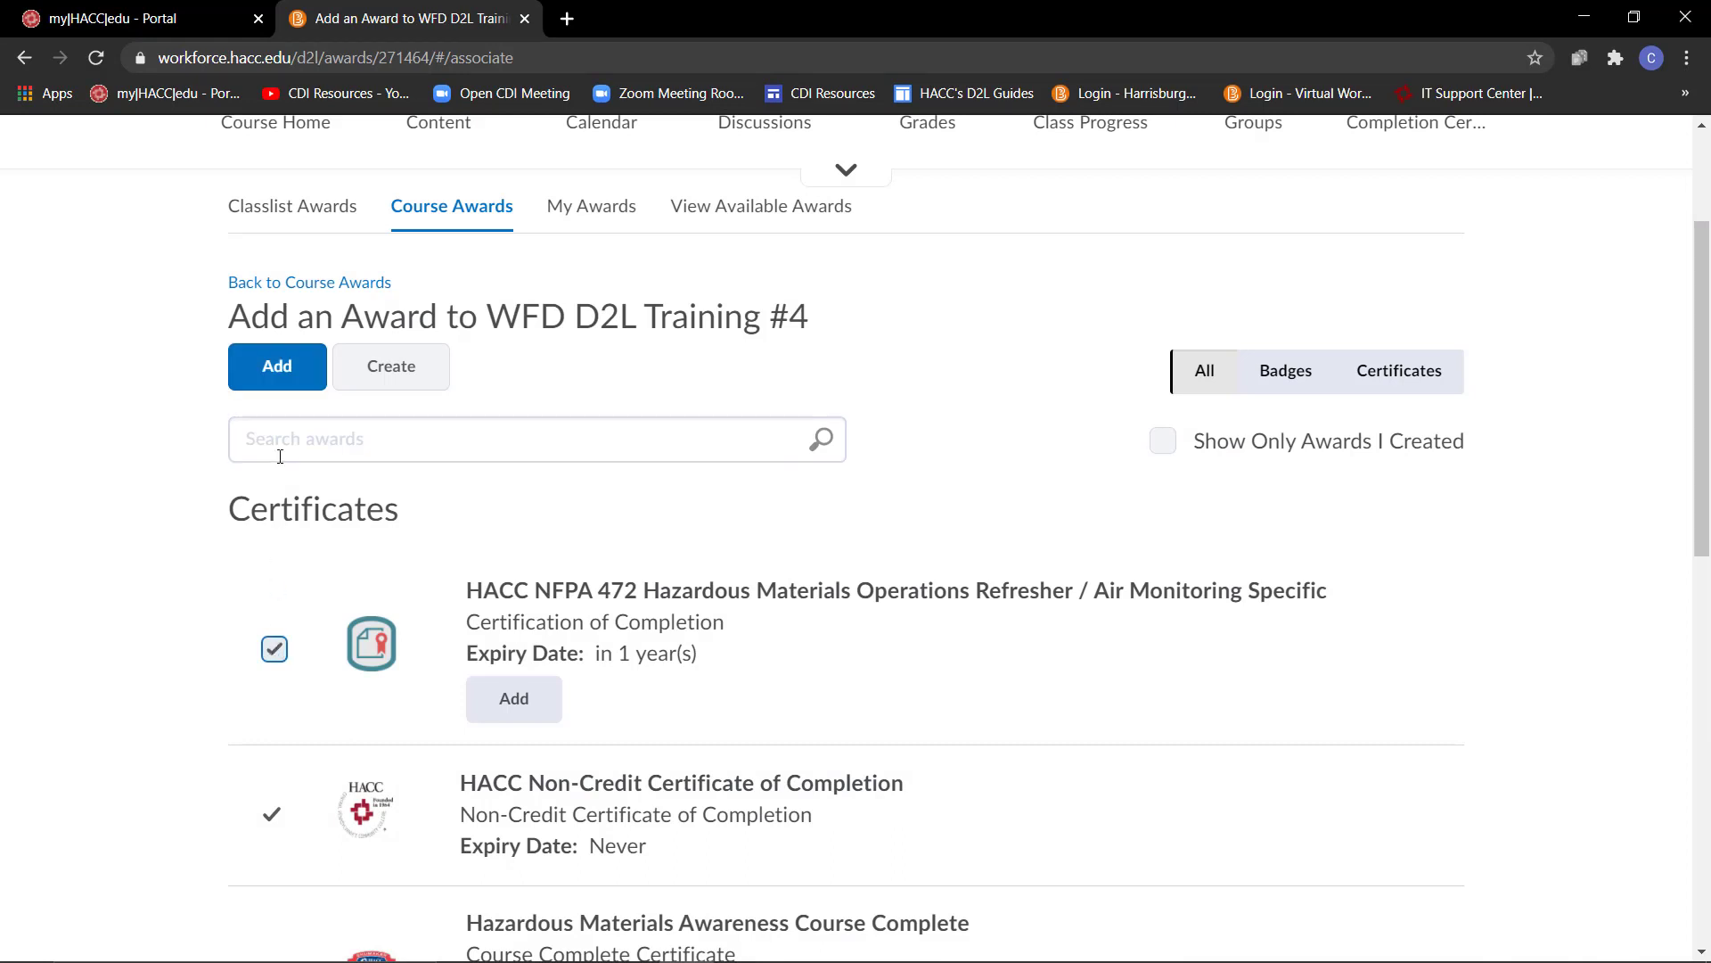
{"action": "left_click", "coordinate": [275, 389]}
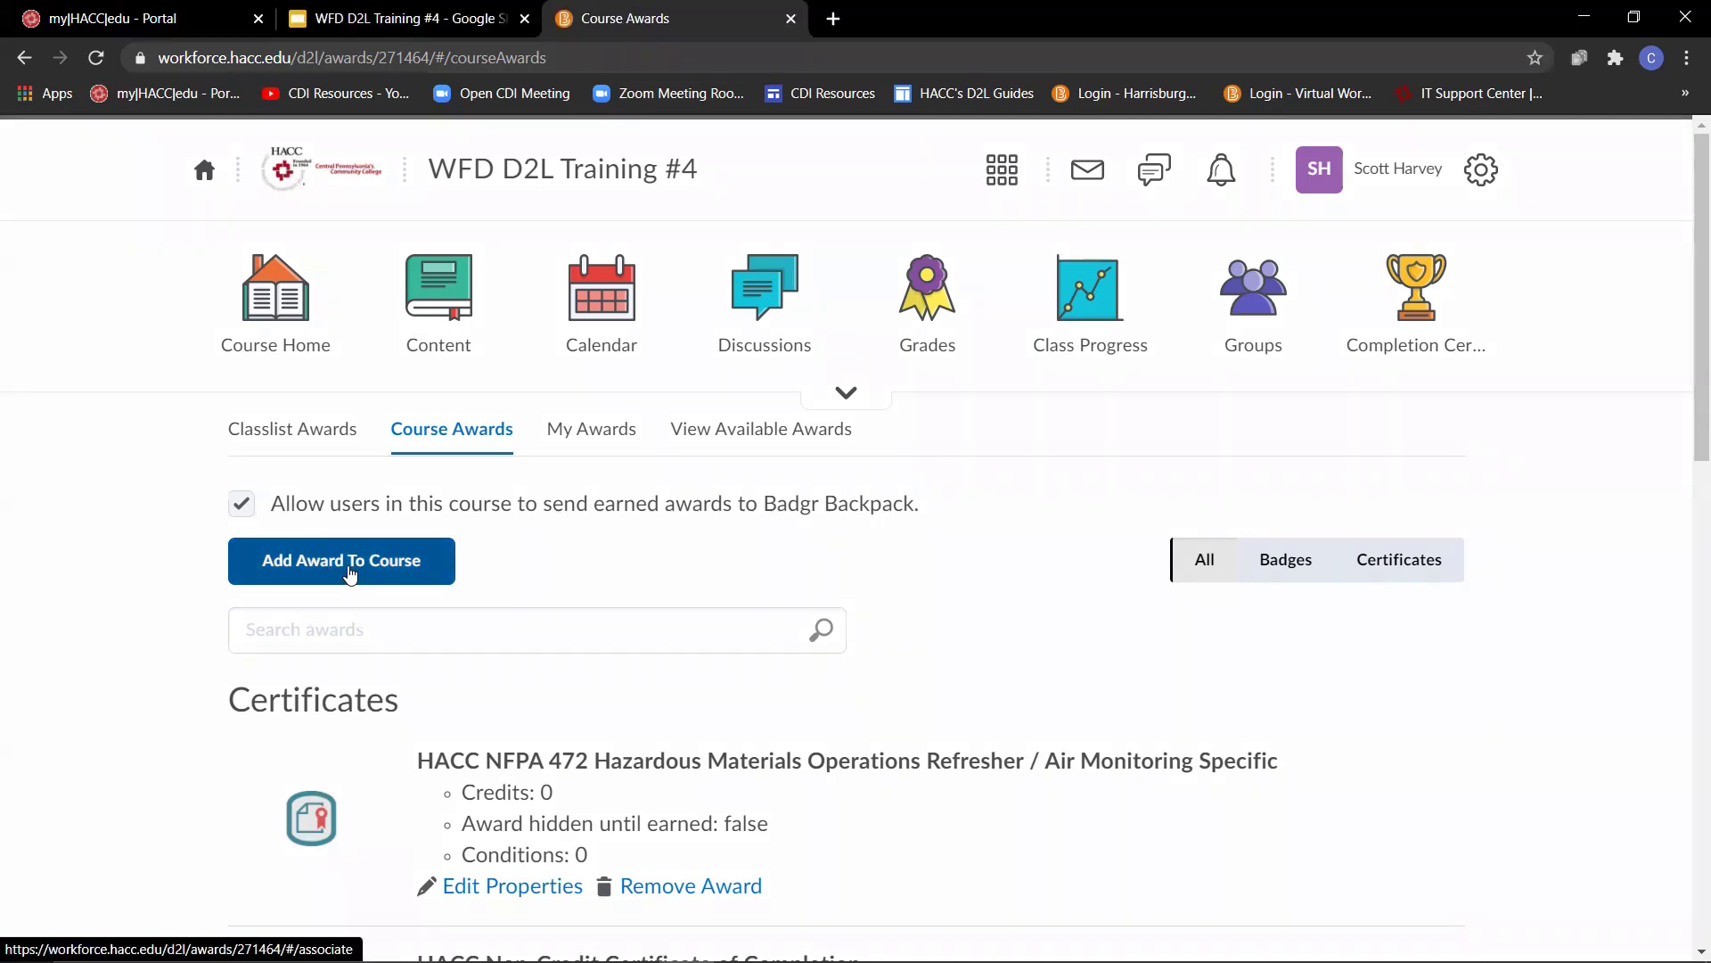
- Create a new Badge award named "Successful Completion of Module #1", described as "You've successfully completed the first module of this course. Way to go!"
{"action": "left_click", "coordinate": [365, 564]}
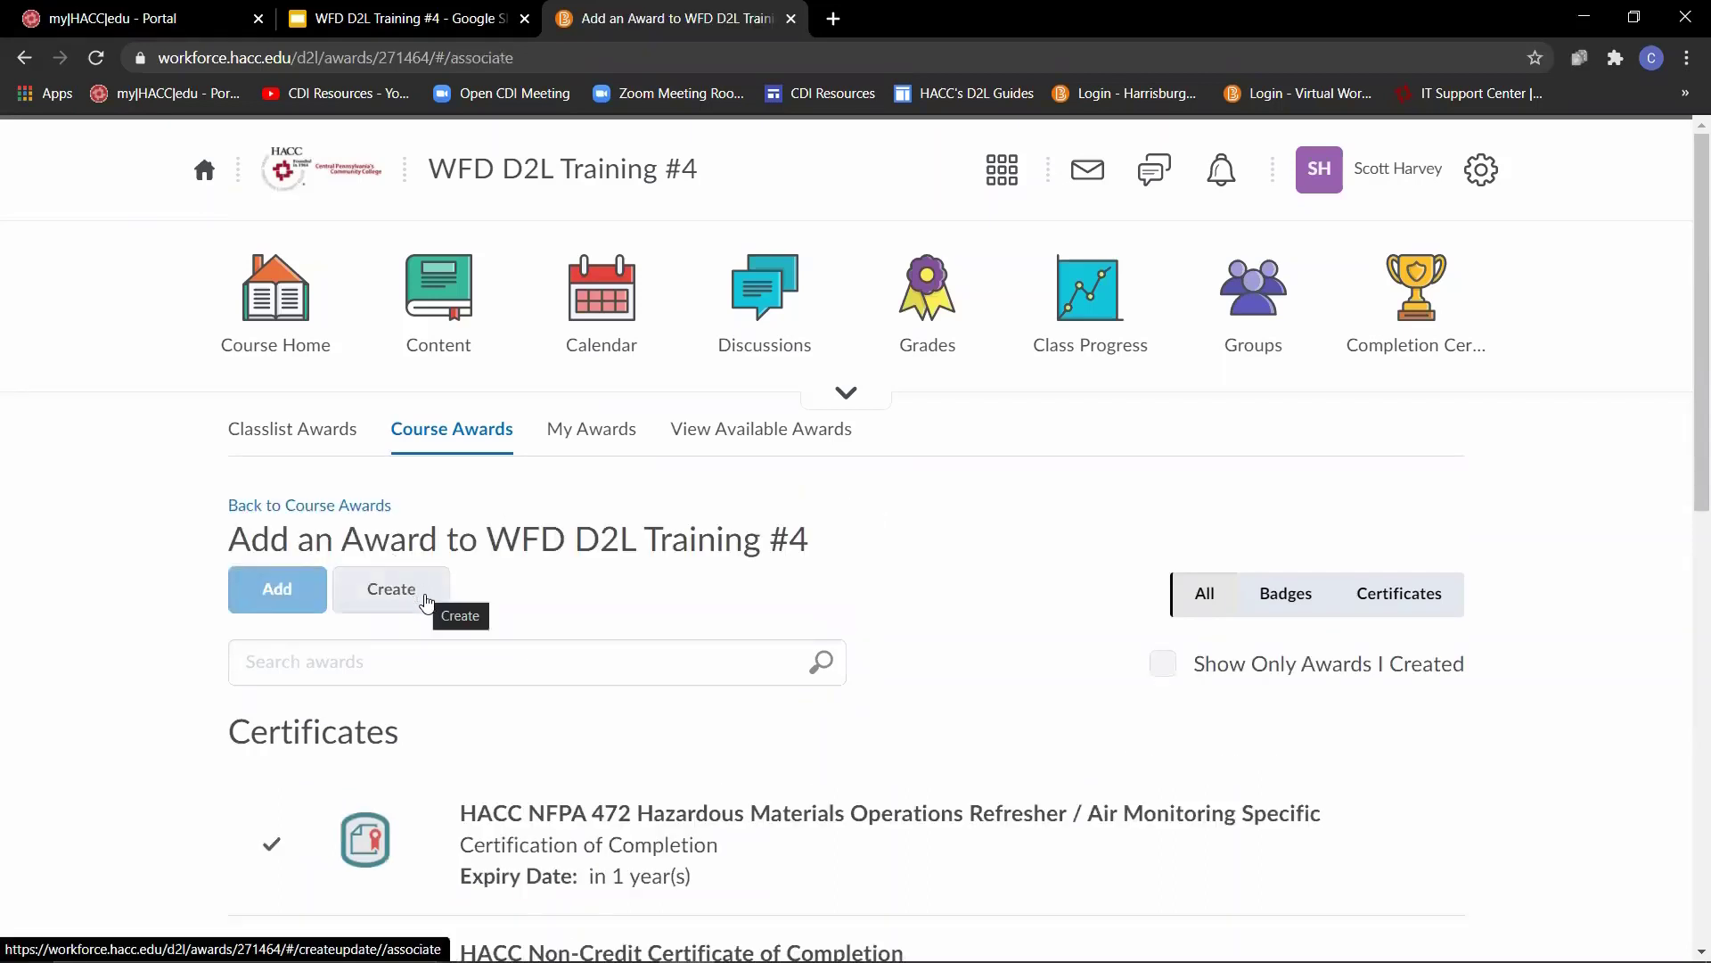
{"action": "left_click", "coordinate": [426, 602]}
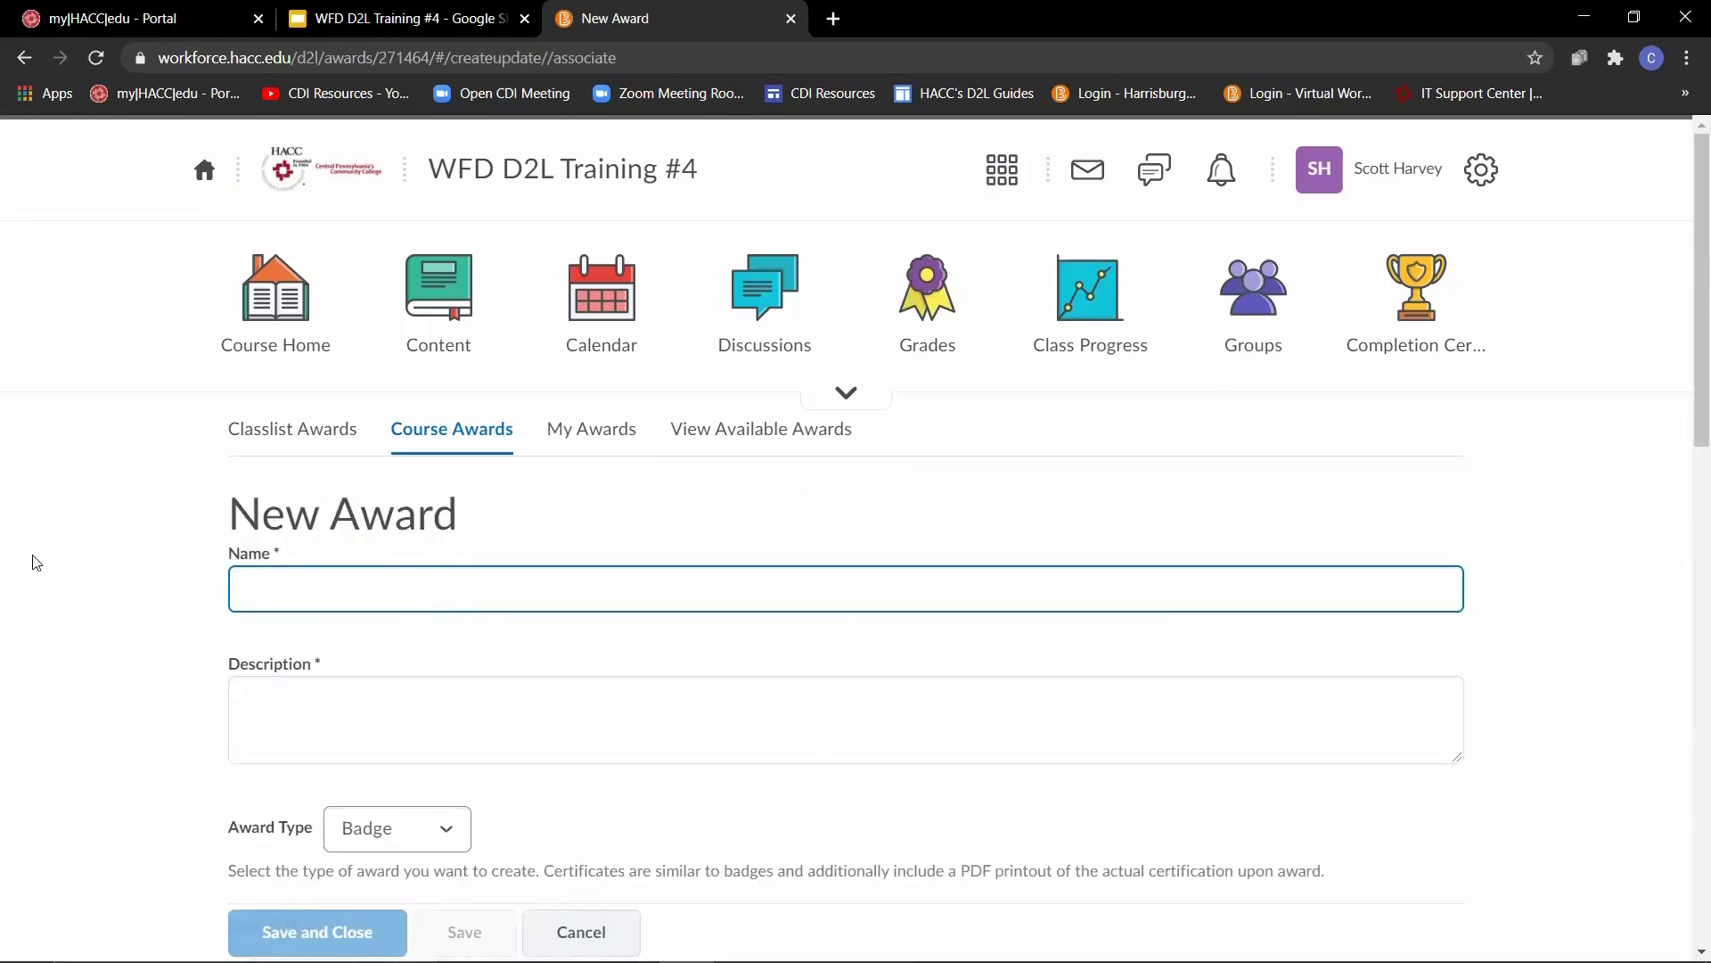
{"action": "type", "text": "Successful Completion of Module #1"}
{"action": "key", "text": "Tab"}
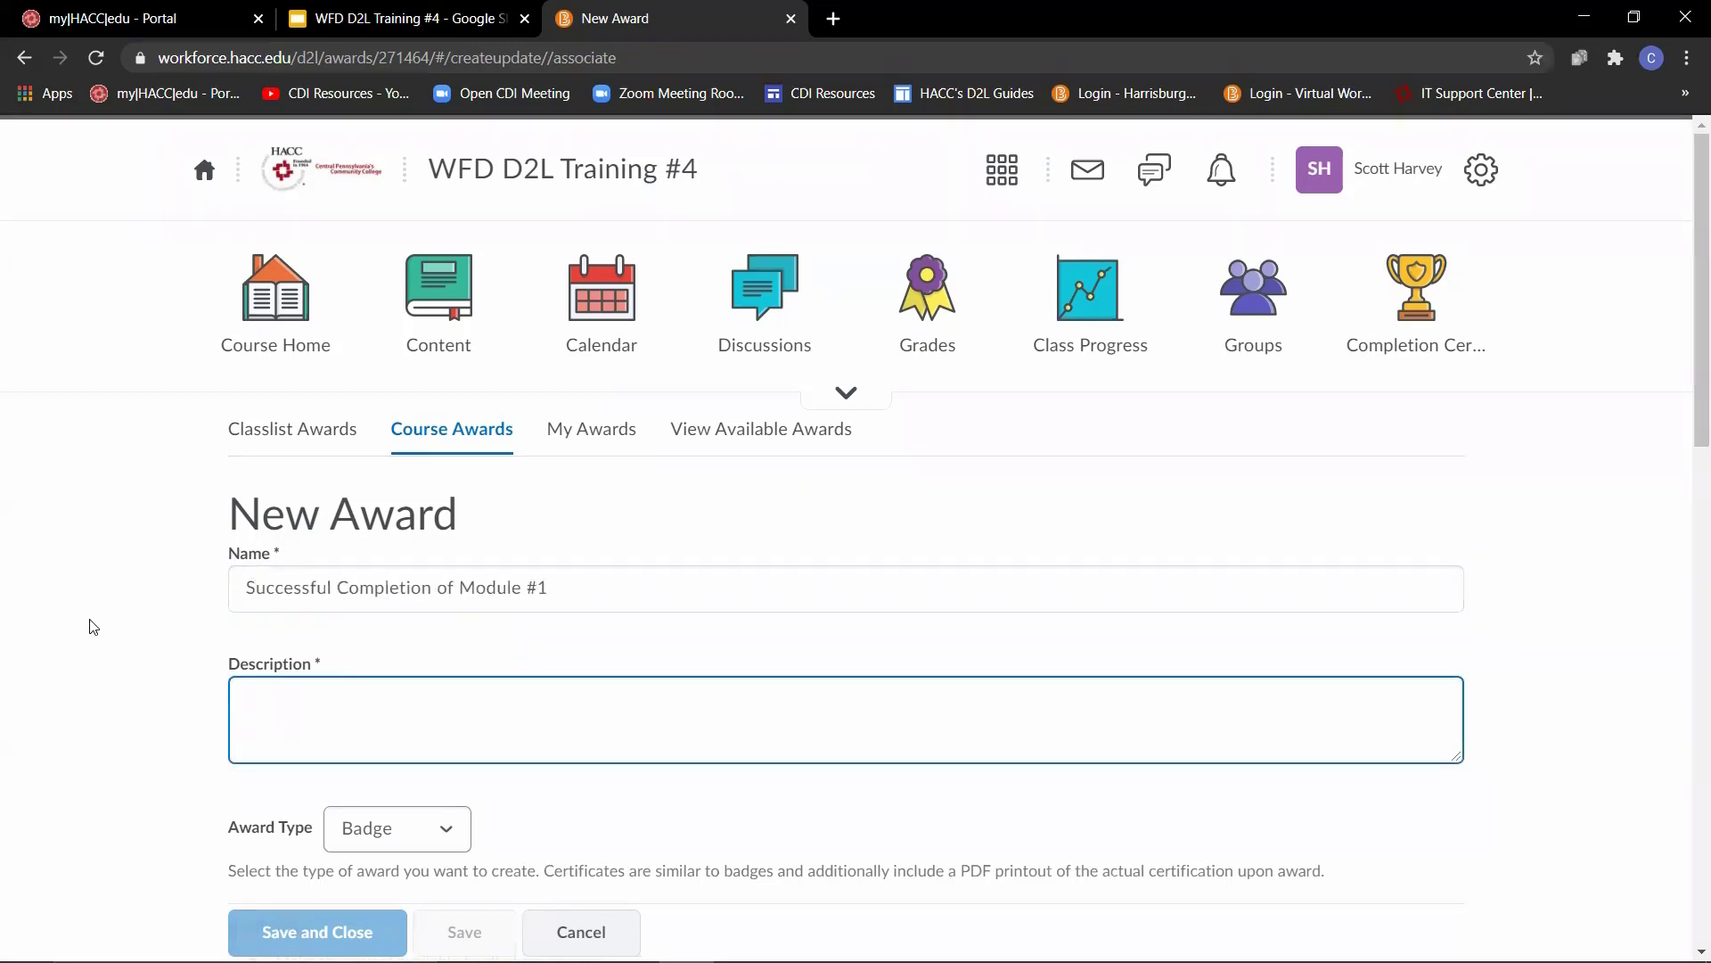
{"action": "type", "text": "You've successfully completed the first module of this course. Way to go!"}
{"action": "scroll", "coordinate": [89, 626], "scroll_direction": "down", "scroll_amount": 4}
{"action": "key", "text": "Tab"}
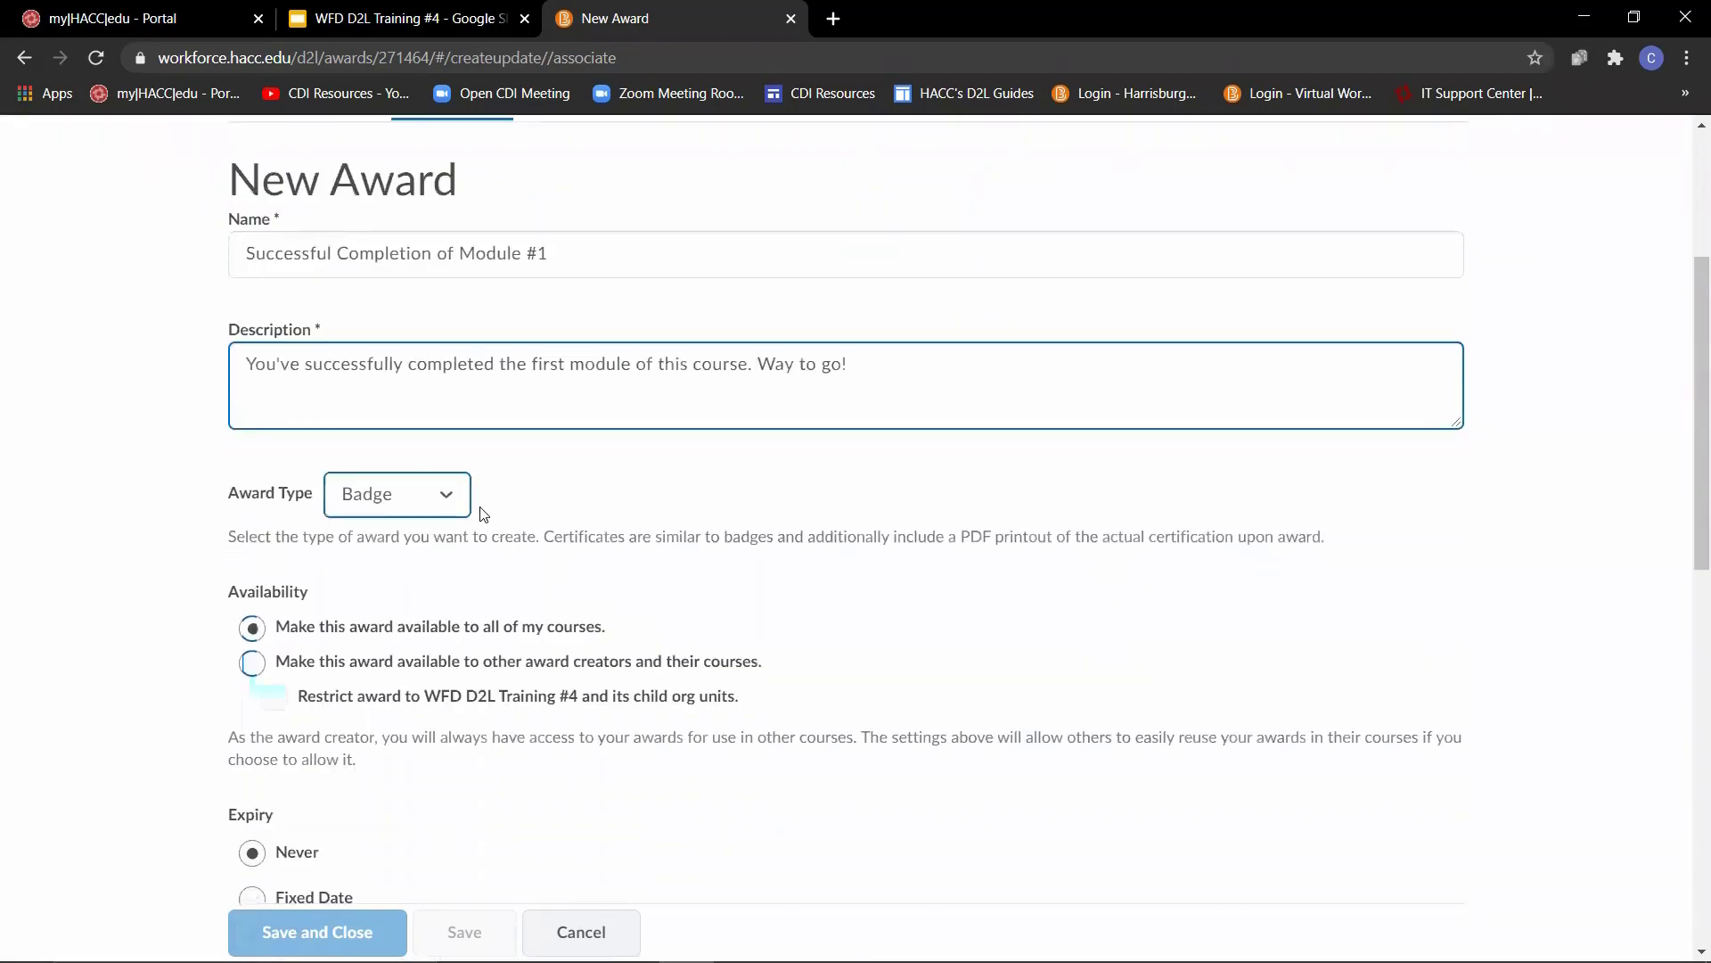
{"action": "left_click", "coordinate": [453, 498]}
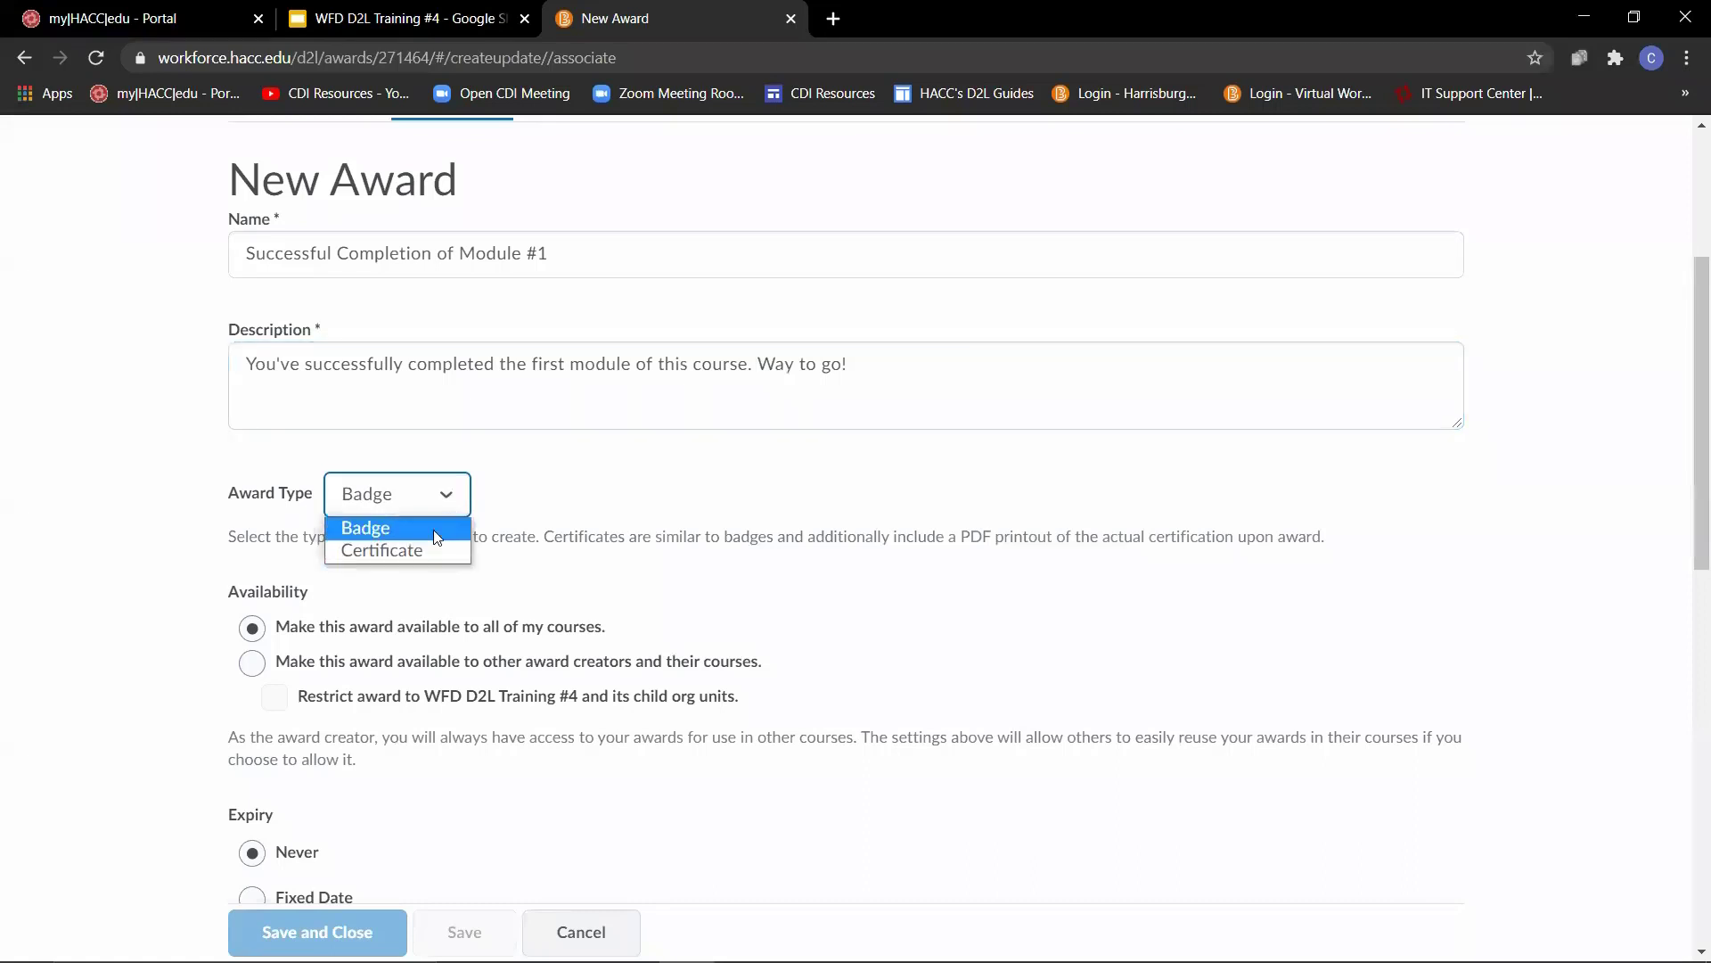
{"action": "left_click", "coordinate": [433, 530]}
- Try availability for other award creators restricted to WFD D2L Training #4, and return it to all of my courses
{"action": "scroll", "coordinate": [178, 577], "scroll_direction": "down", "scroll_amount": 1}
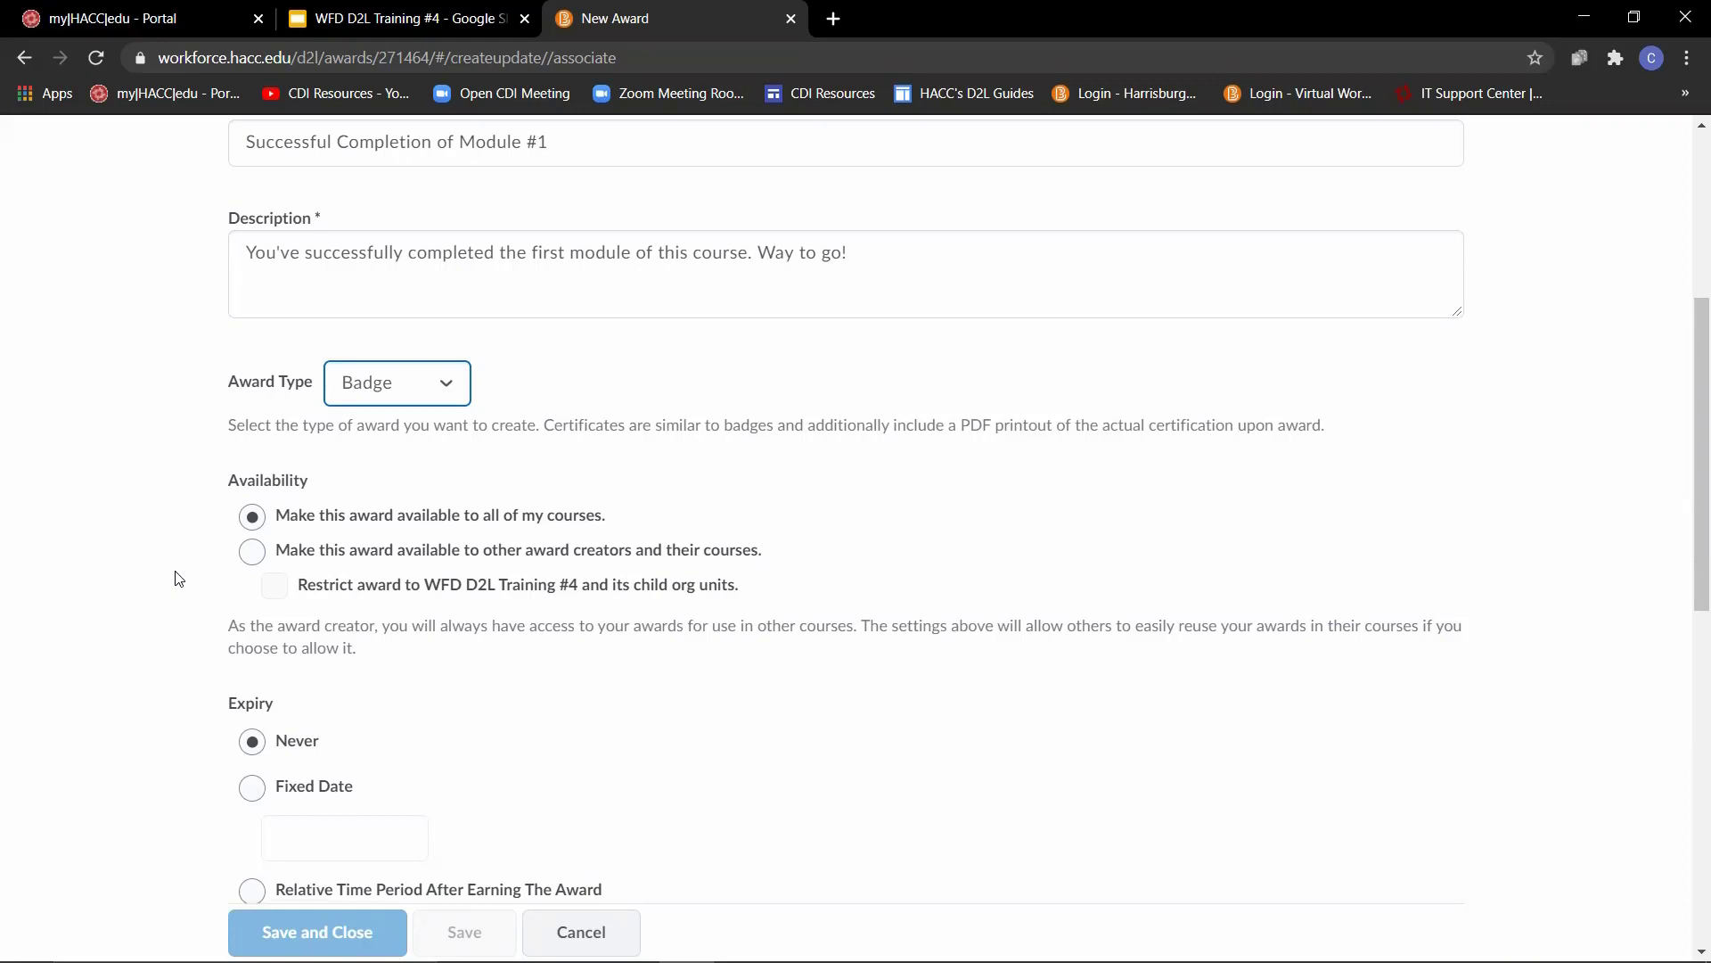
{"action": "left_click", "coordinate": [258, 556]}
{"action": "left_click", "coordinate": [275, 588]}
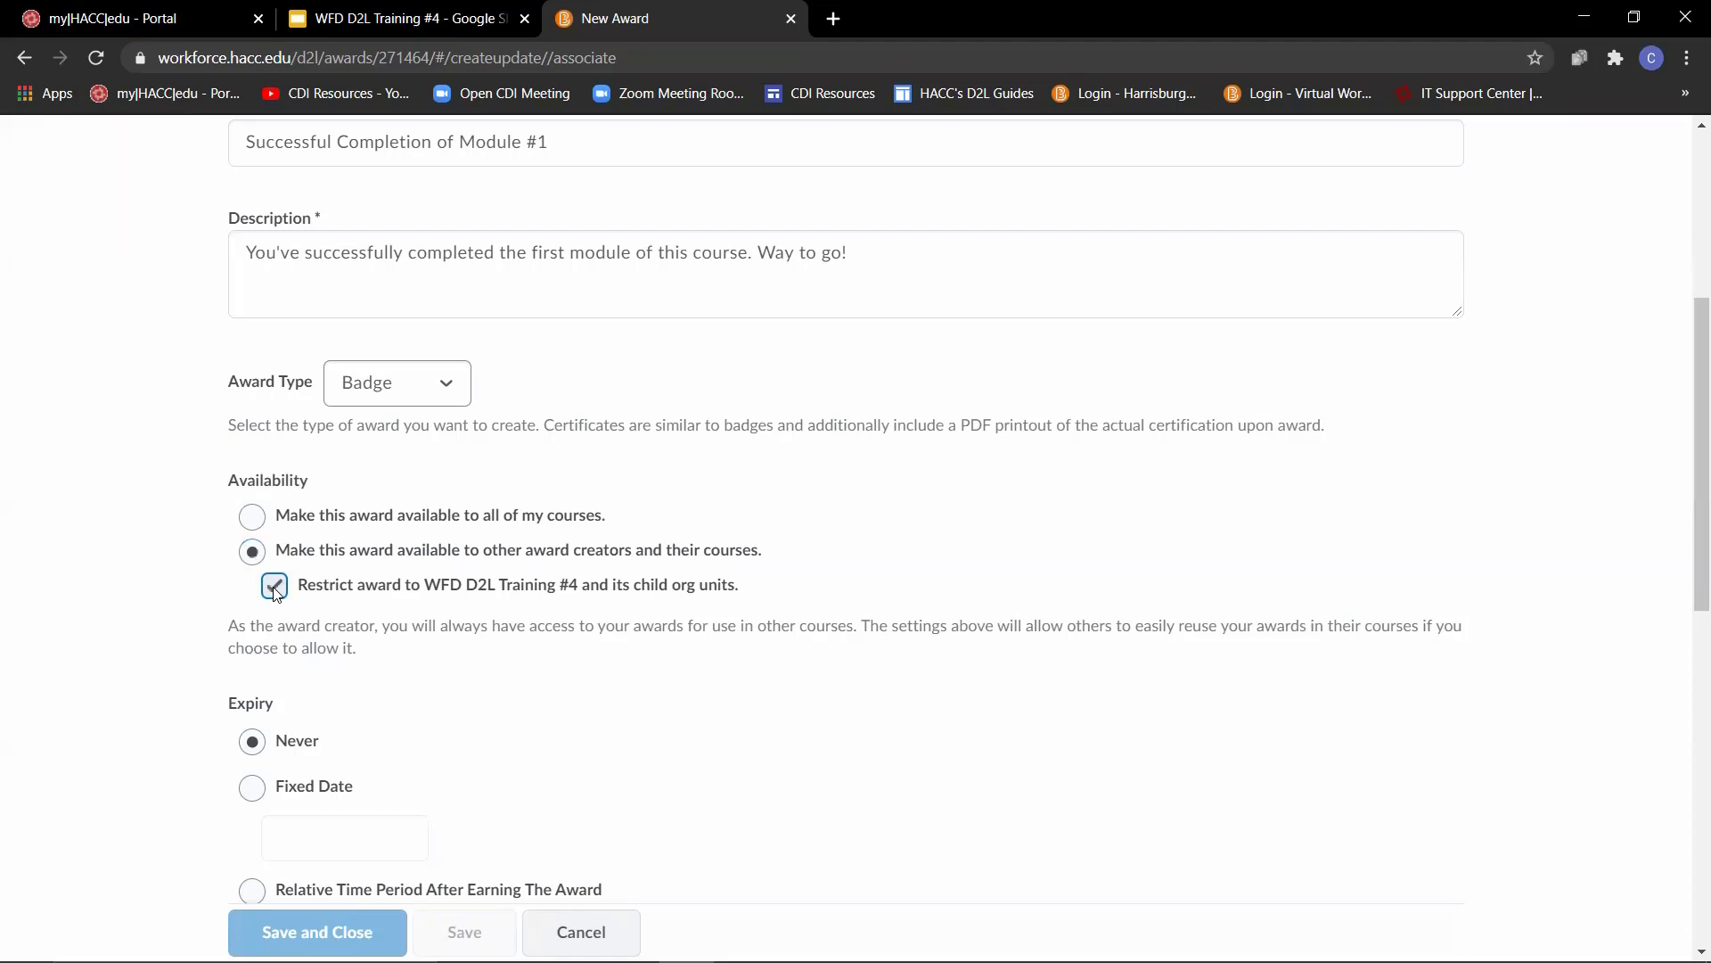
{"action": "left_click", "coordinate": [253, 517]}
- Set the award's expiry to the fixed date 7/16/2021
{"action": "scroll", "coordinate": [142, 474], "scroll_direction": "down", "scroll_amount": 6}
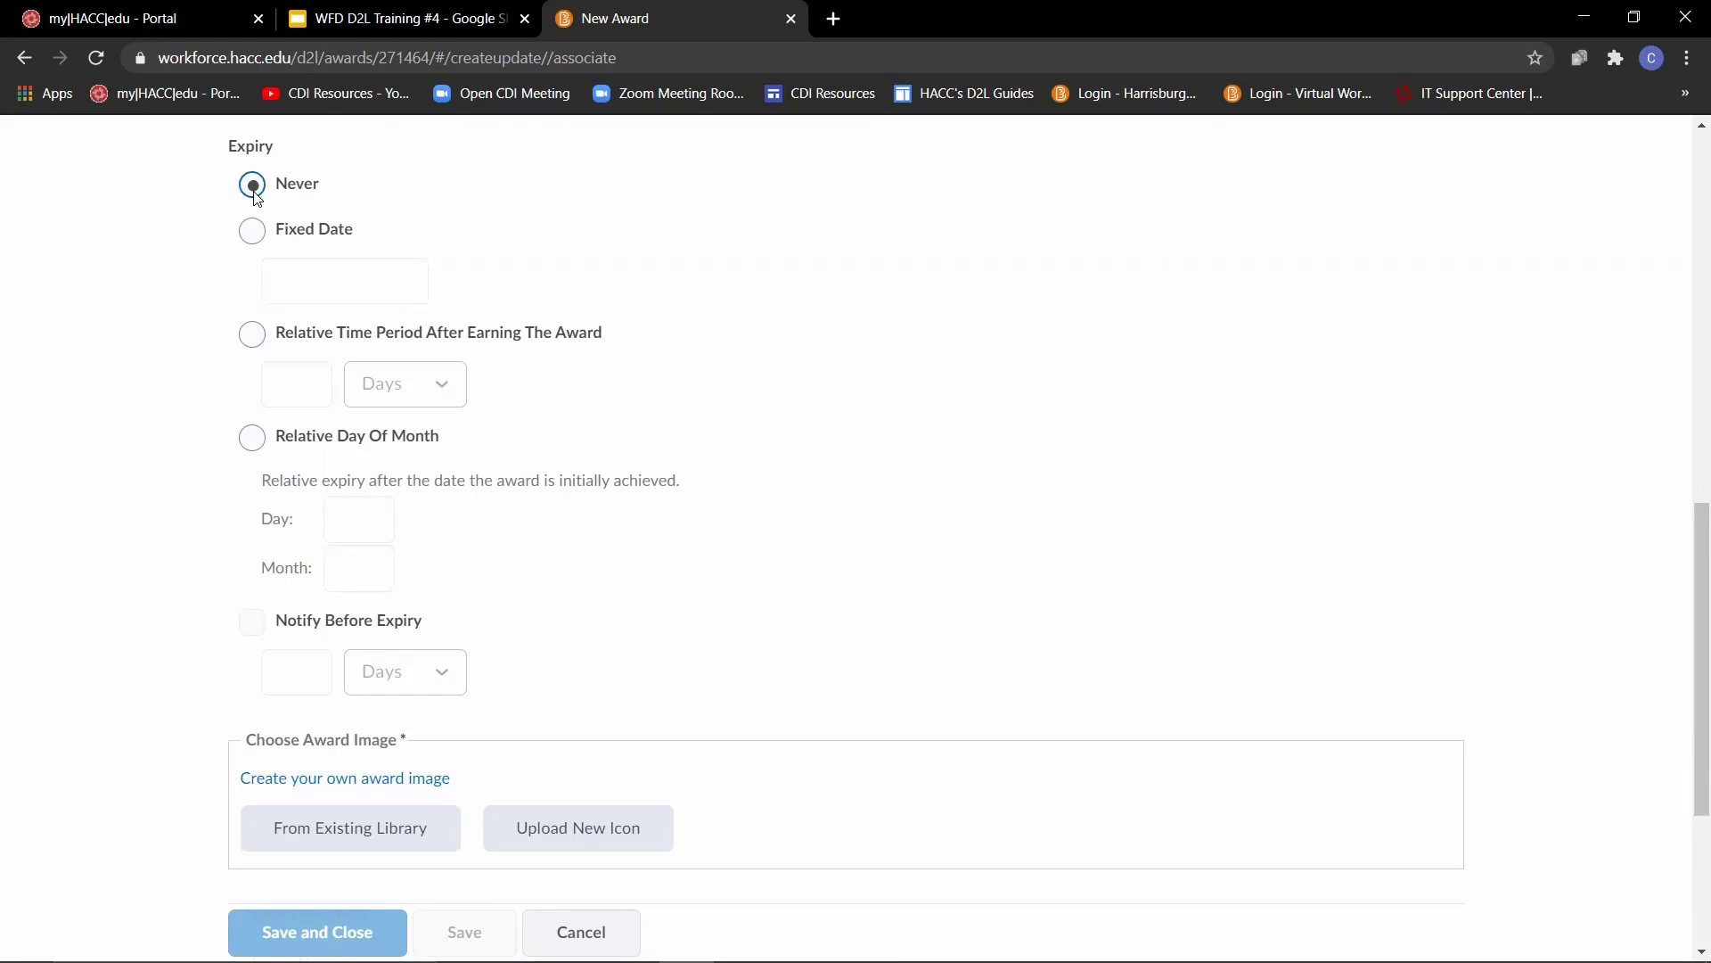
{"action": "left_click", "coordinate": [253, 233]}
{"action": "left_click", "coordinate": [319, 288]}
{"action": "left_click", "coordinate": [317, 282]}
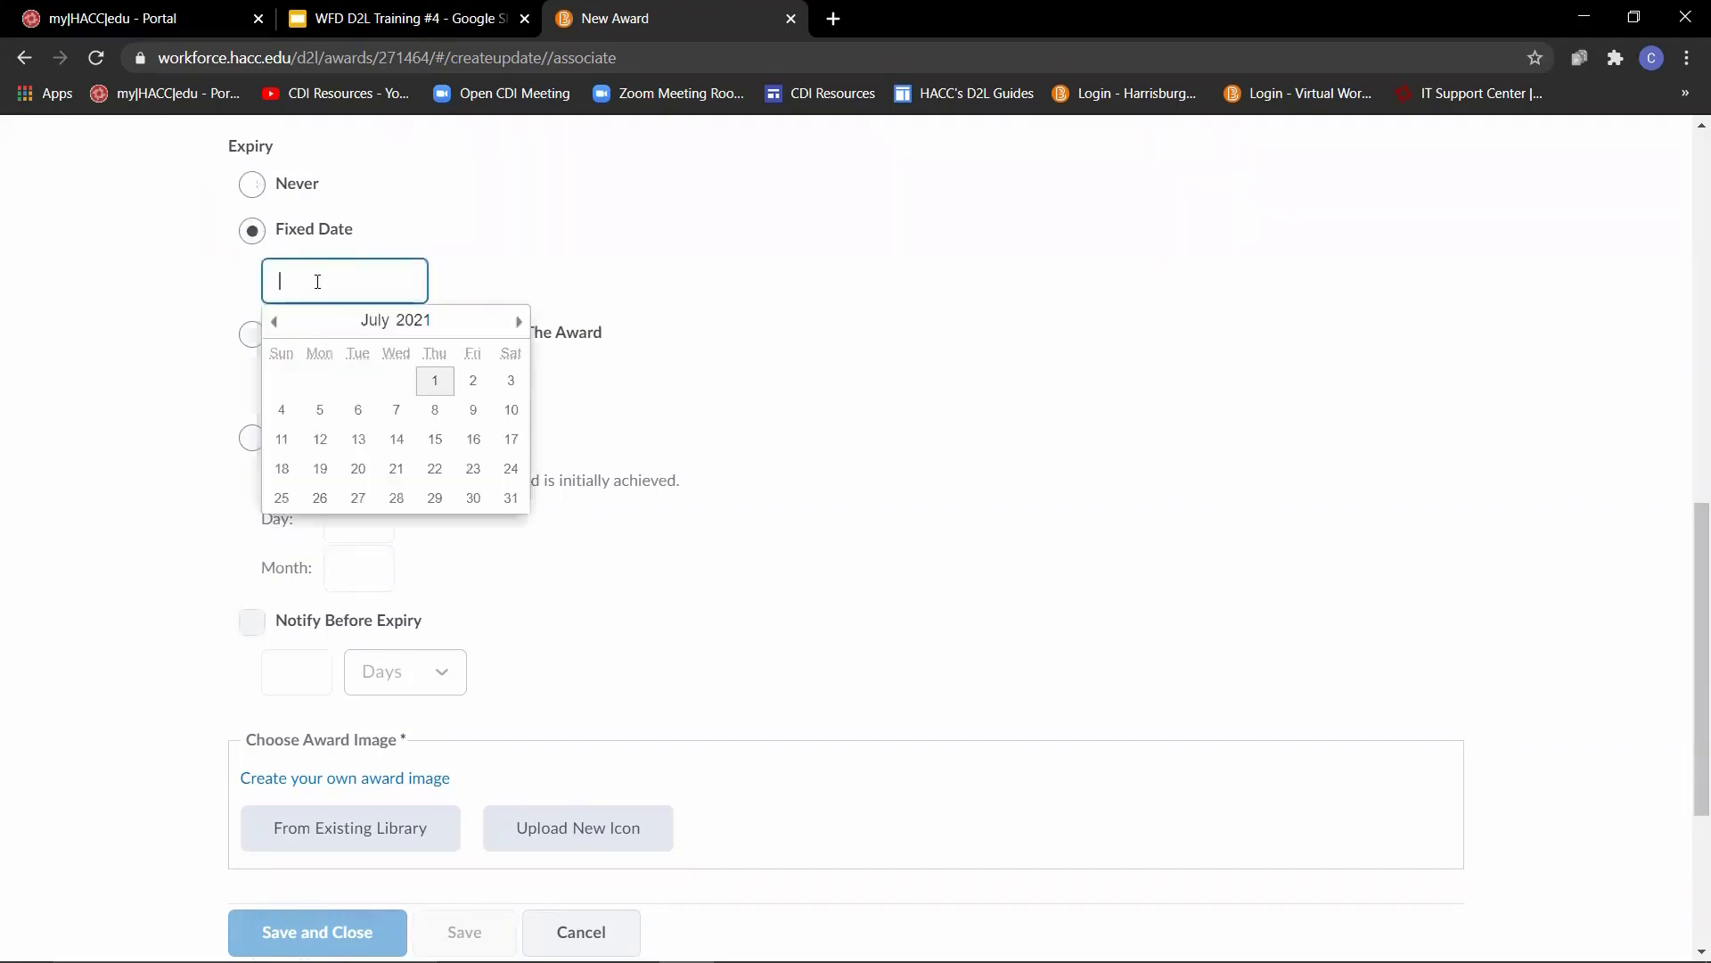
{"action": "left_click", "coordinate": [460, 441]}
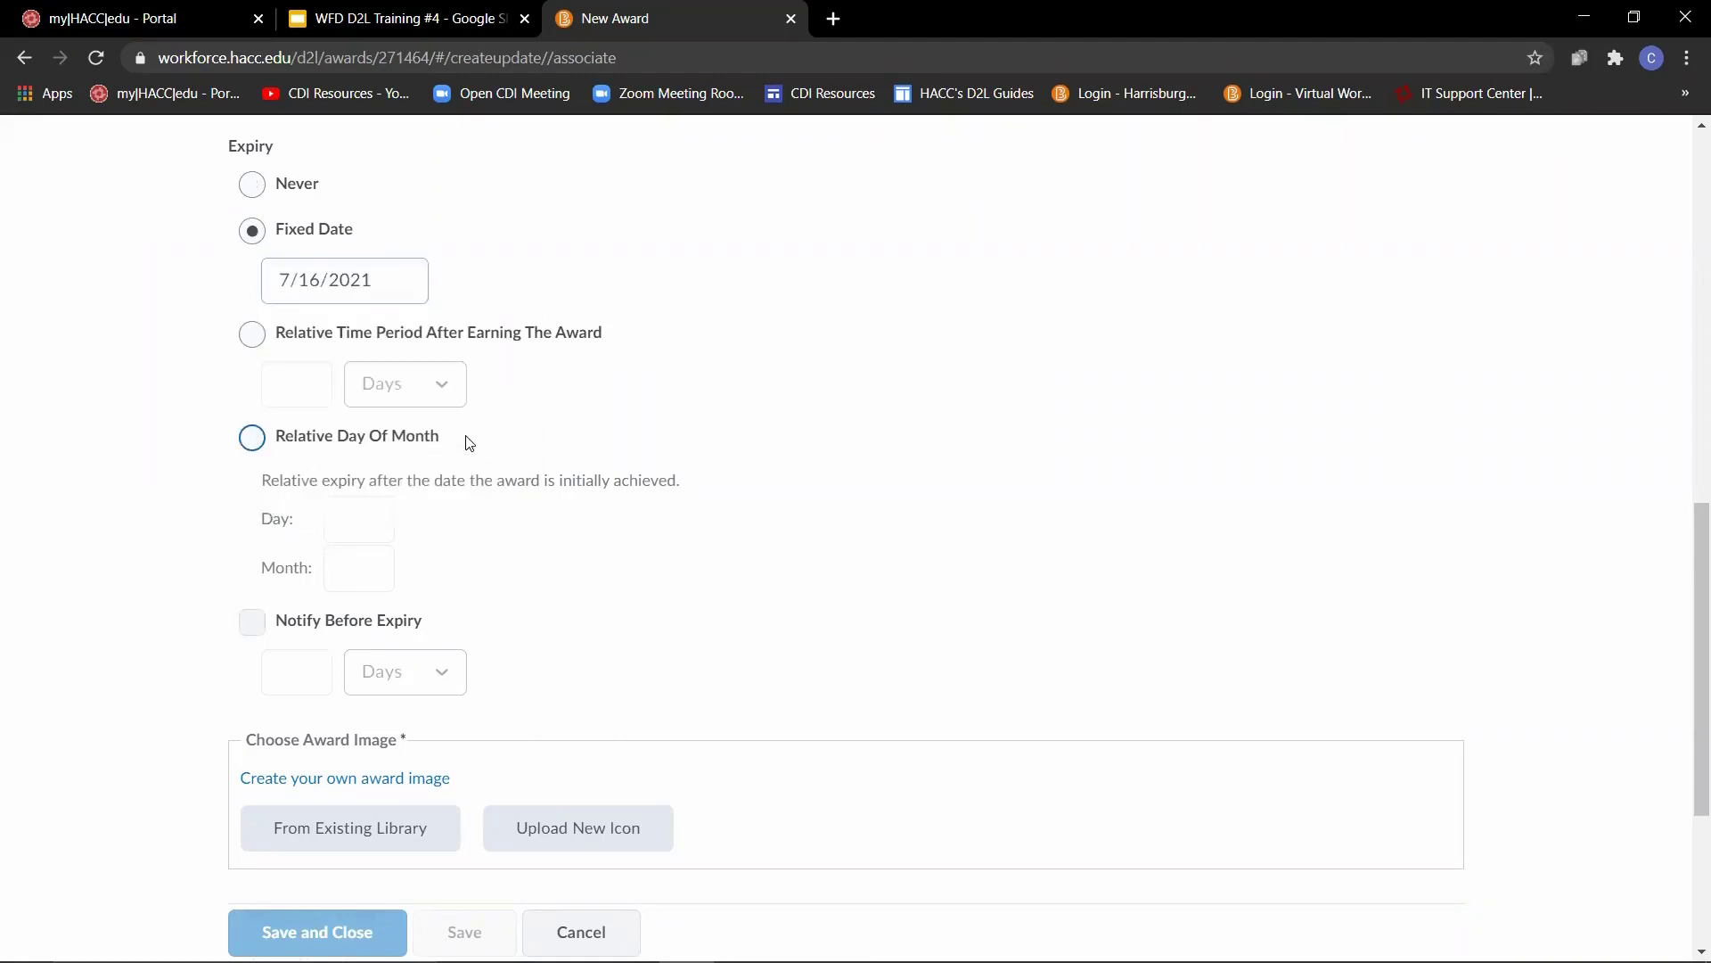
- Try an expiry of 10 weeks as a relative time period after earning the award
{"action": "left_click", "coordinate": [252, 335]}
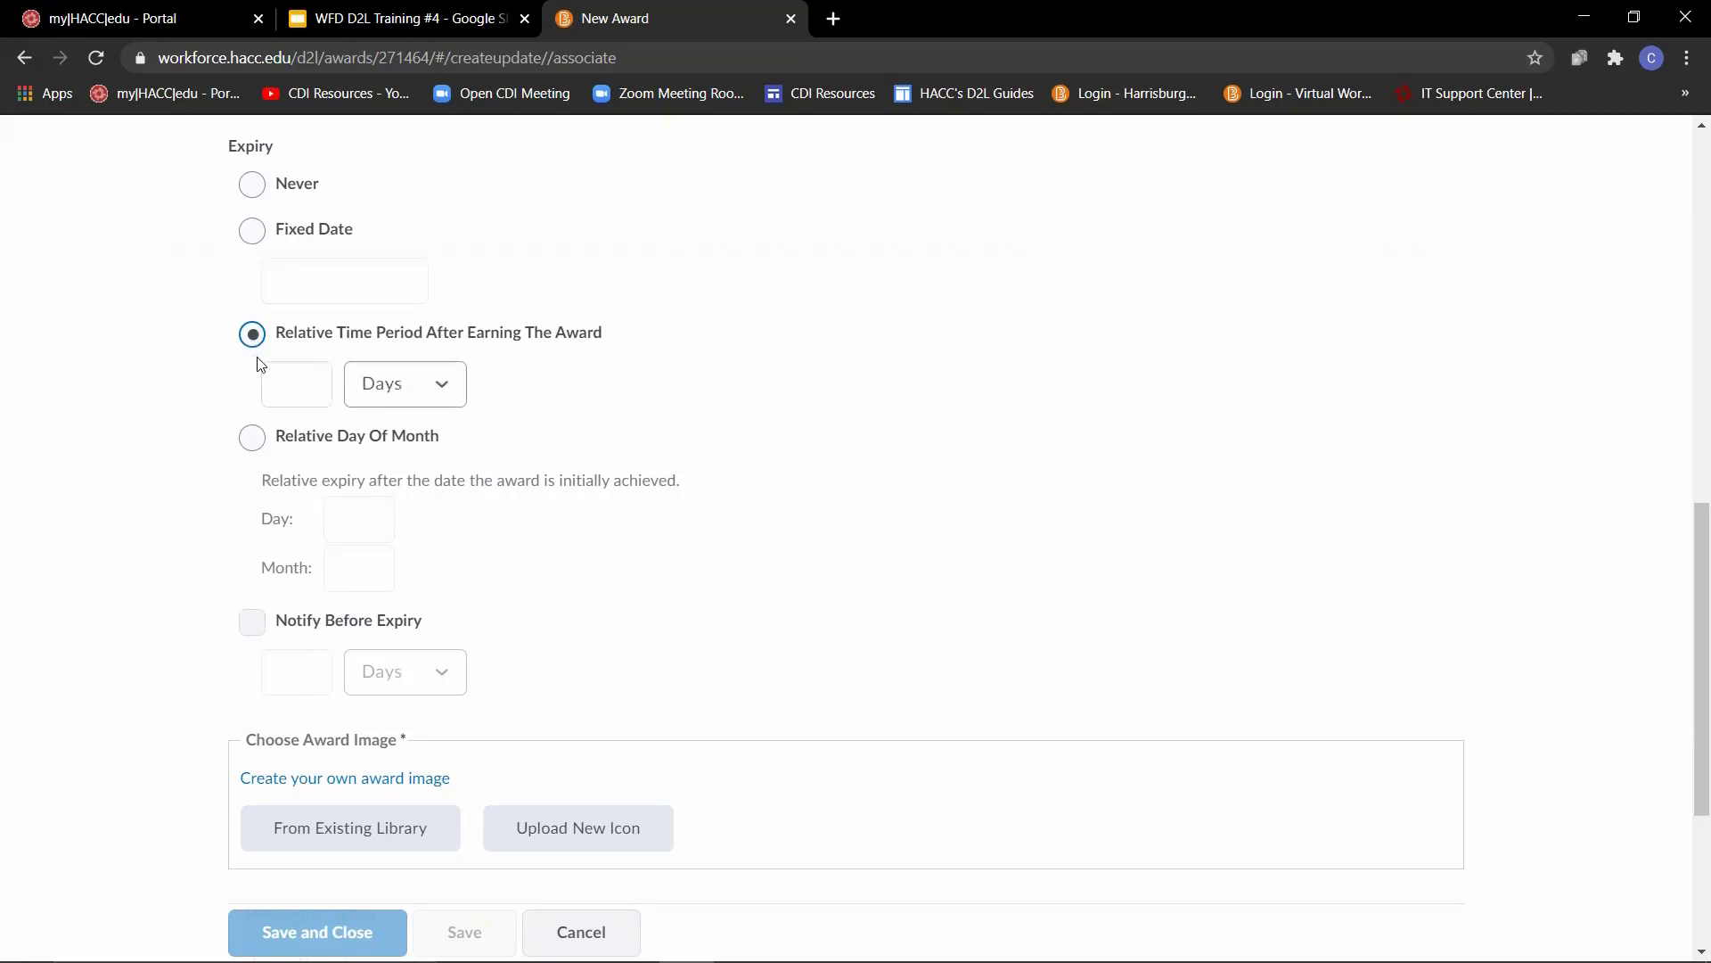
{"action": "left_click", "coordinate": [283, 385]}
{"action": "type", "text": "10"}
{"action": "left_click", "coordinate": [443, 385]}
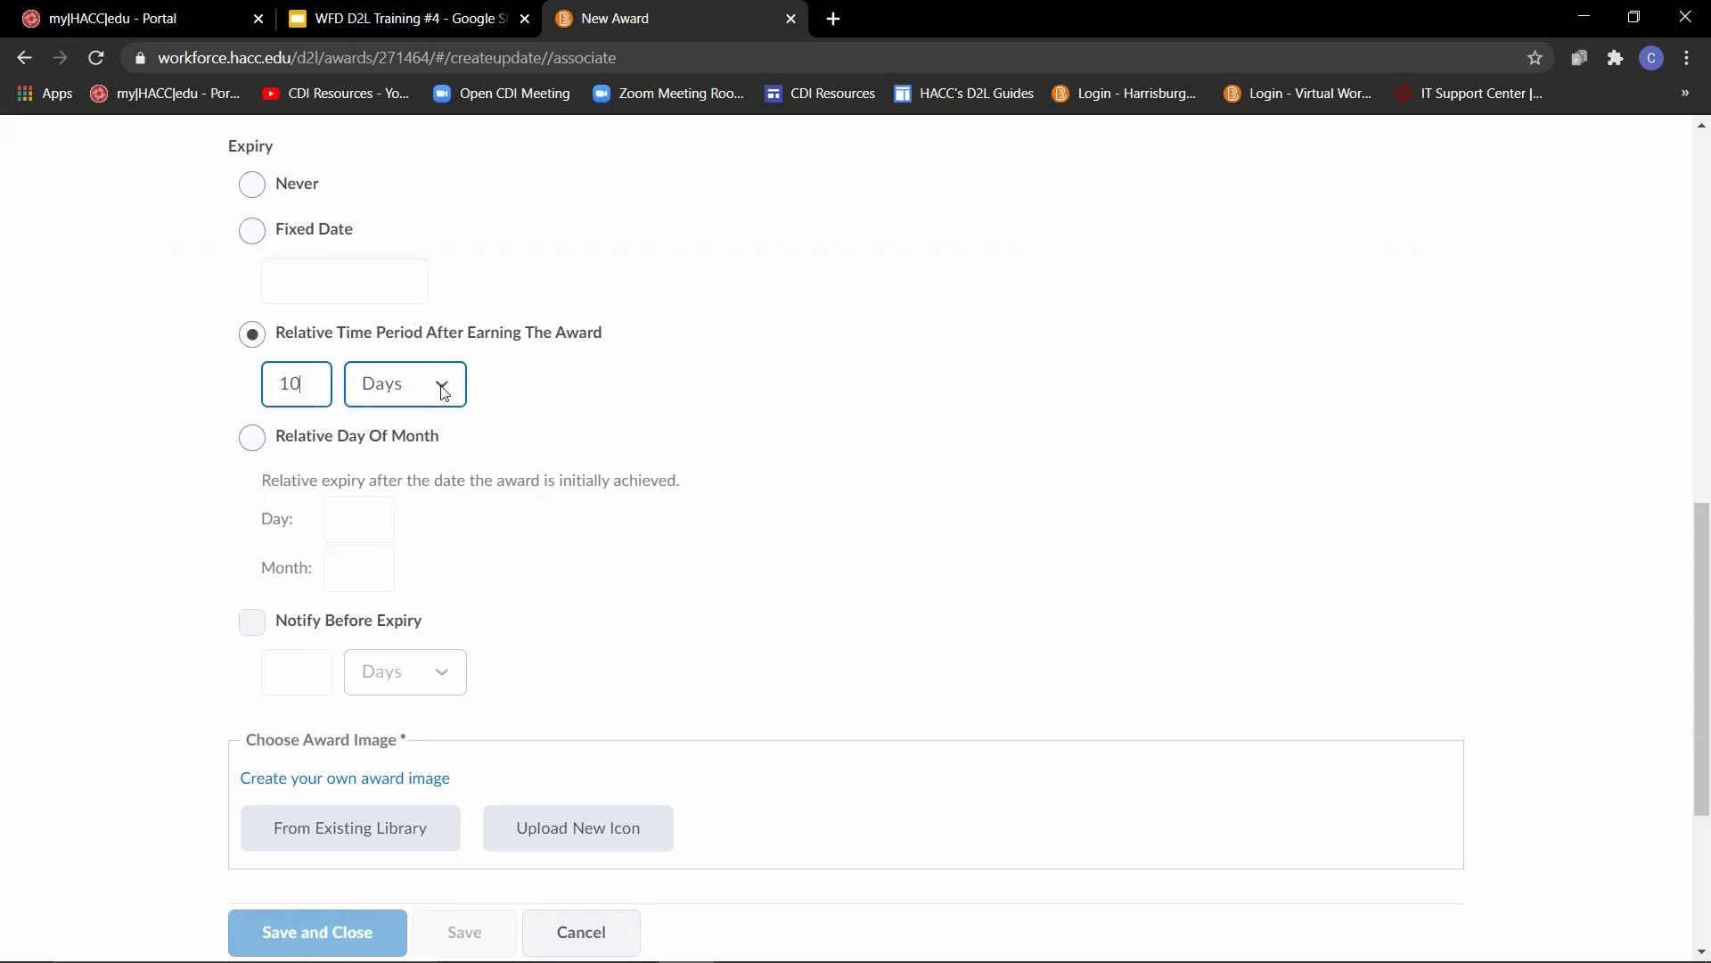
{"action": "left_click", "coordinate": [405, 426]}
{"action": "left_click", "coordinate": [445, 385]}
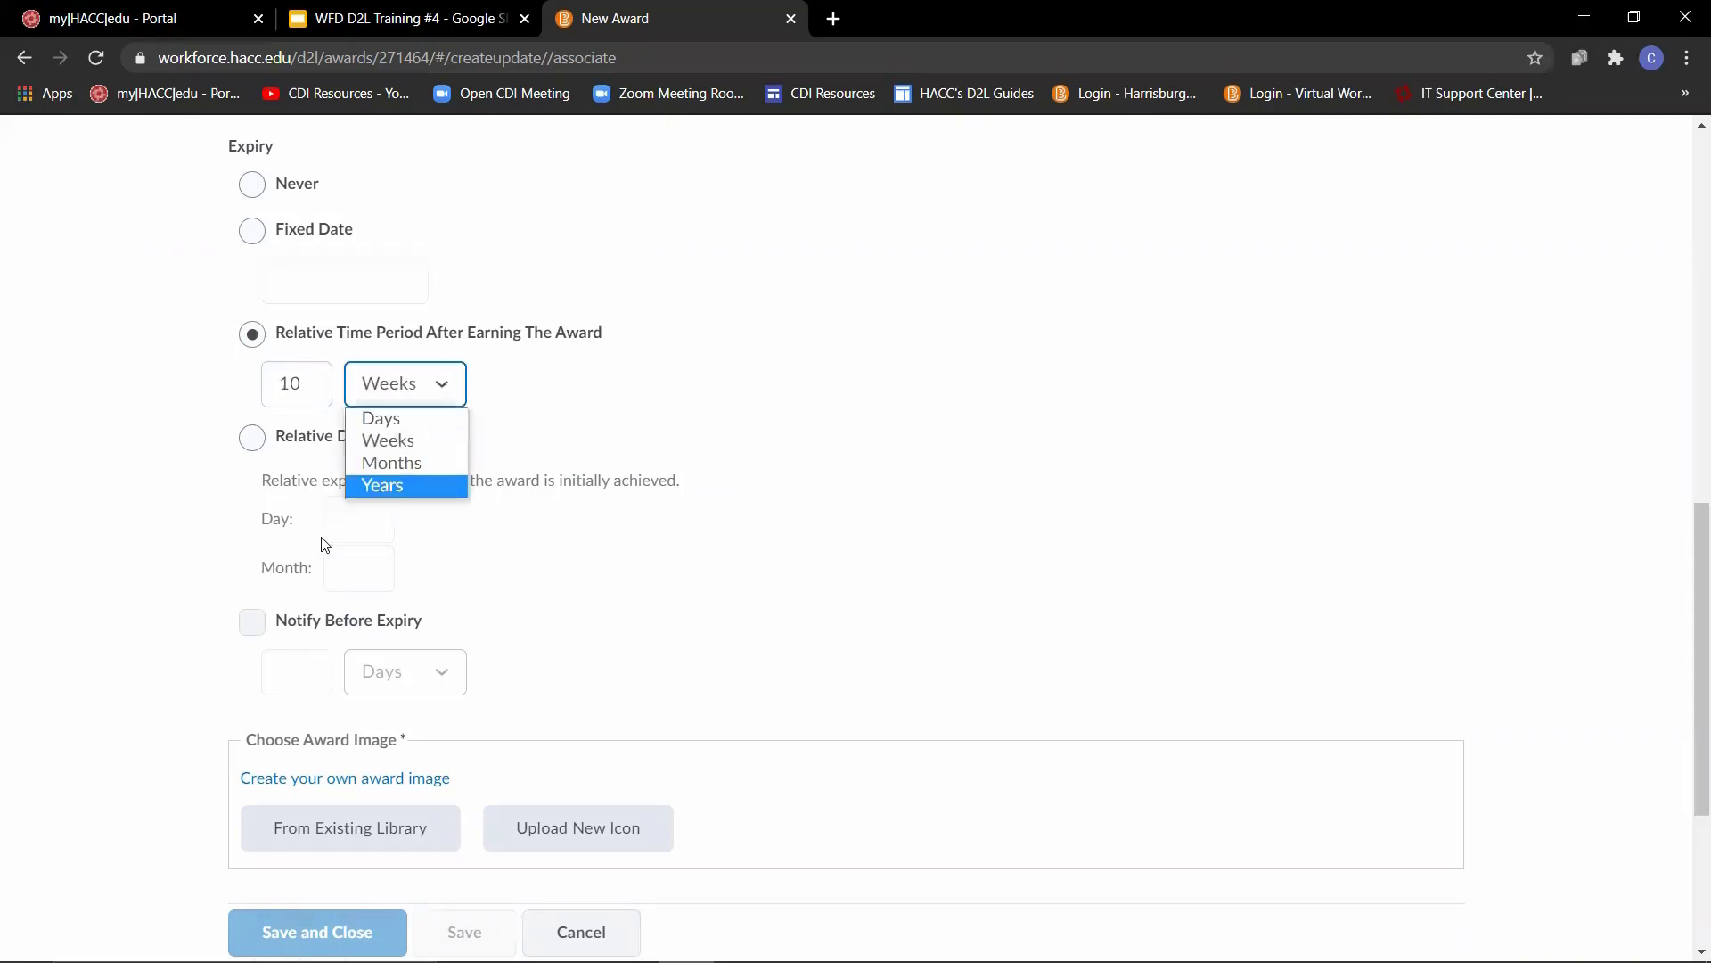
{"action": "left_click", "coordinate": [371, 443]}
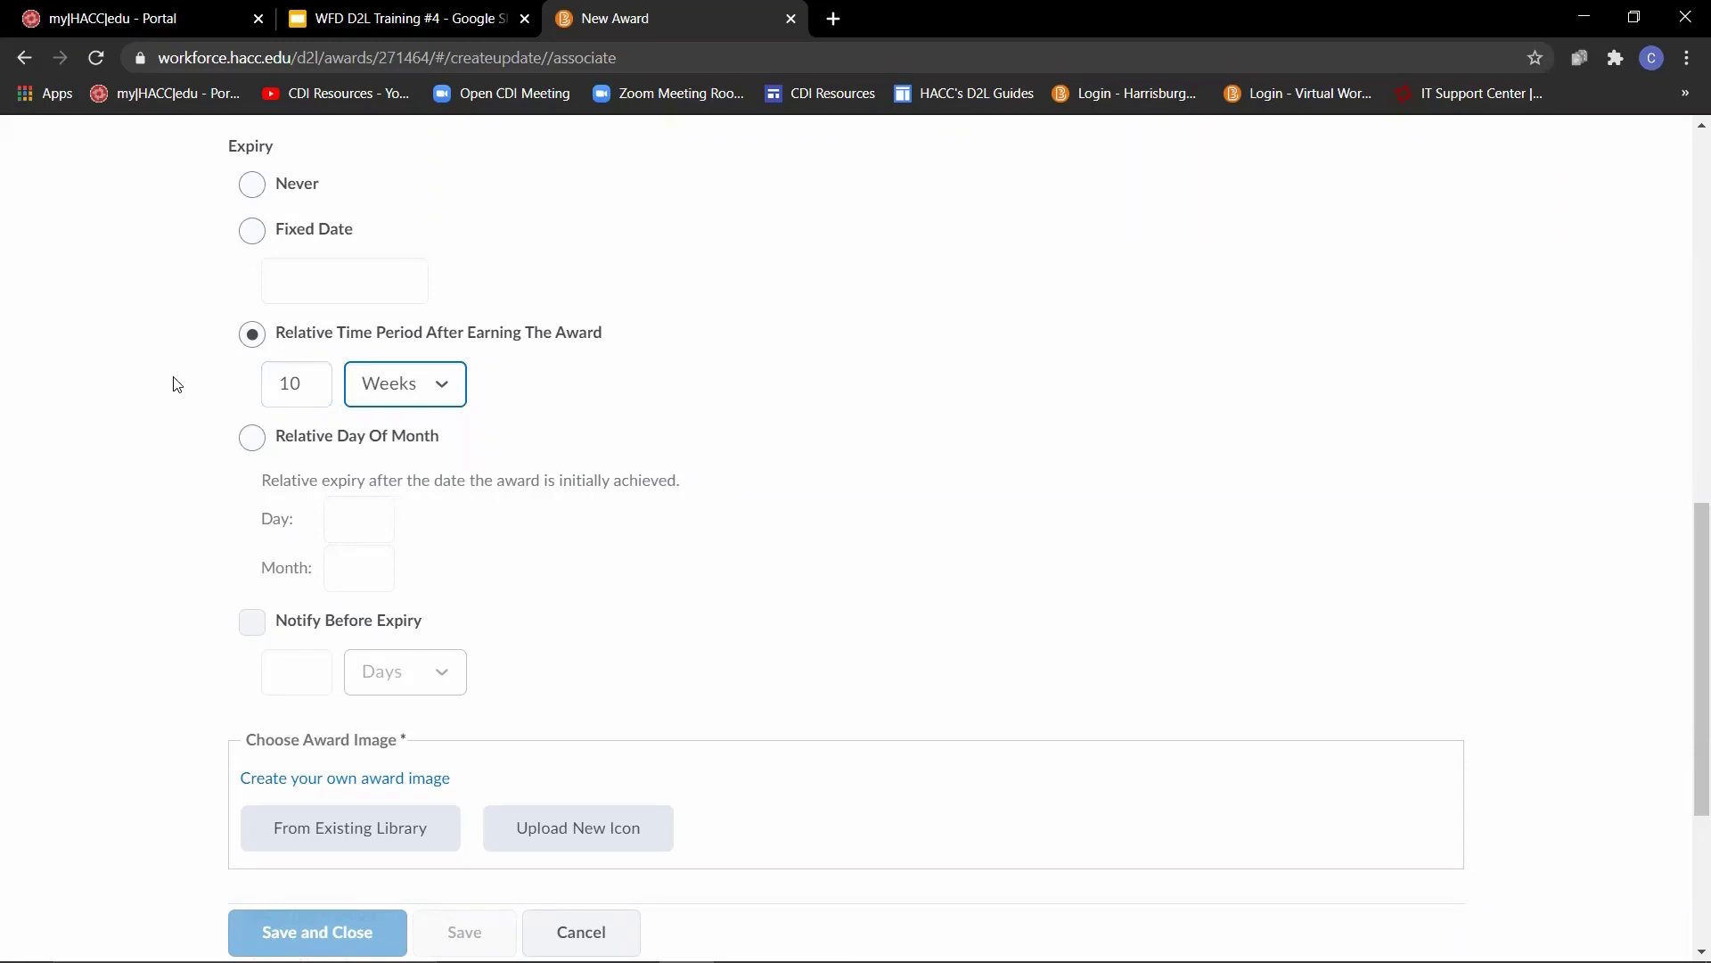
- Set the award's expiry to a relative day of month, with day 26 and month 3
{"action": "scroll", "coordinate": [205, 357], "scroll_direction": "down", "scroll_amount": 1}
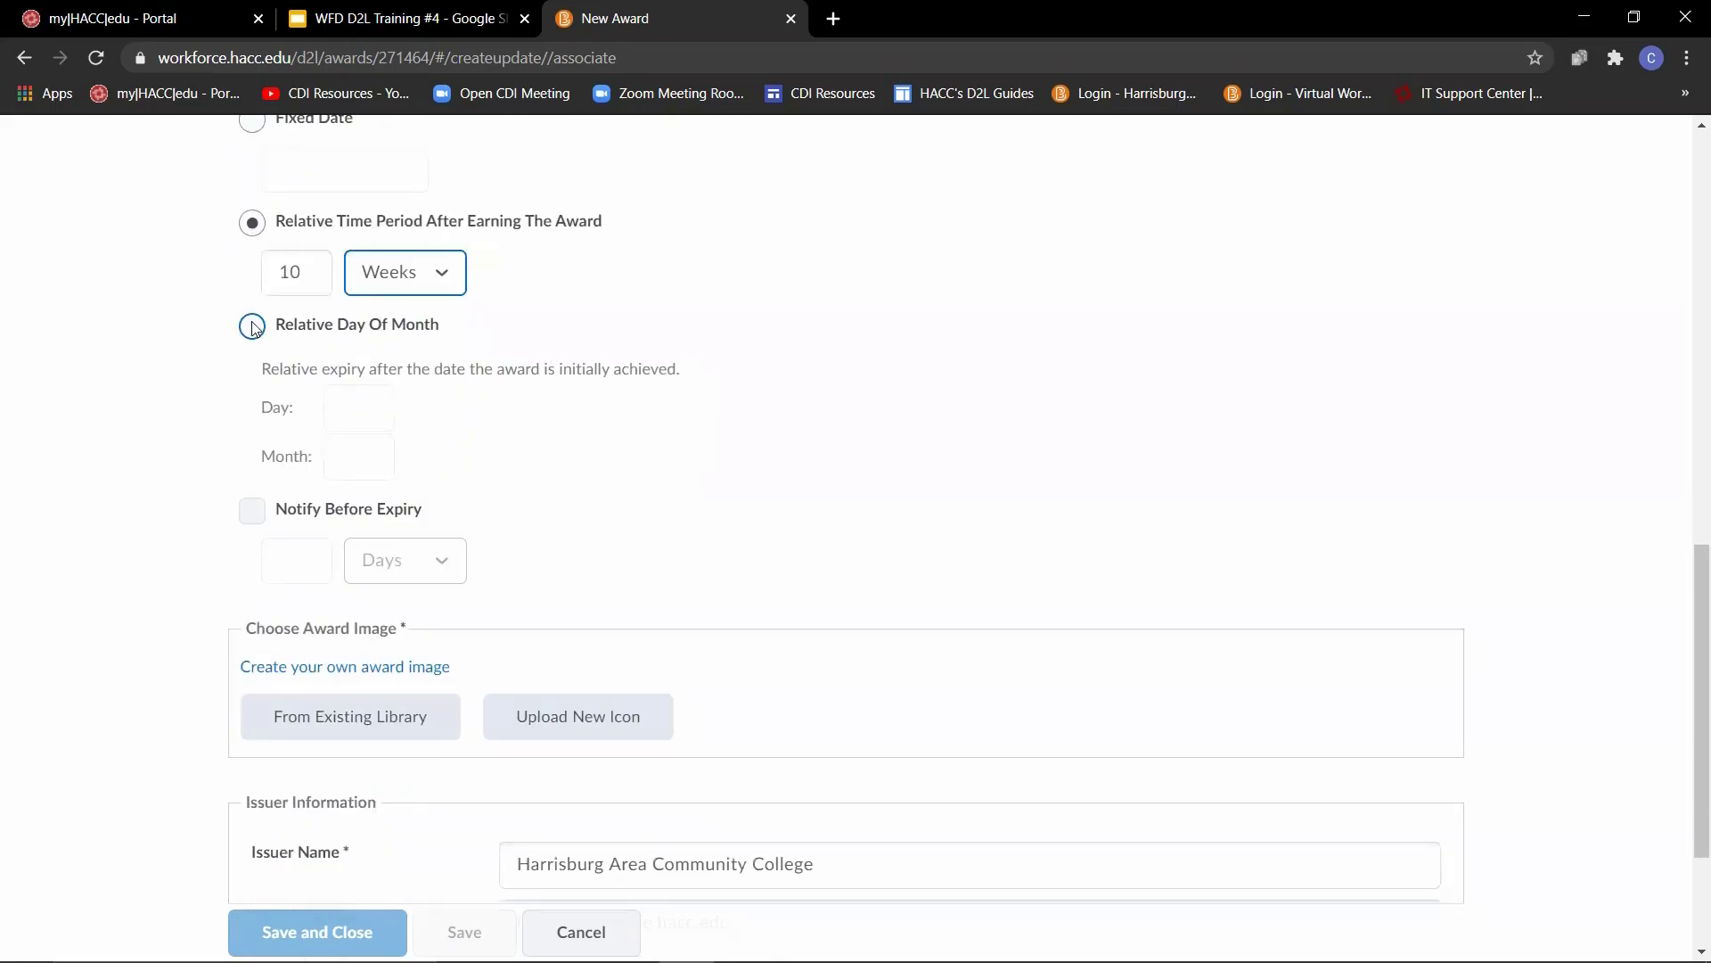
{"action": "left_click", "coordinate": [251, 327]}
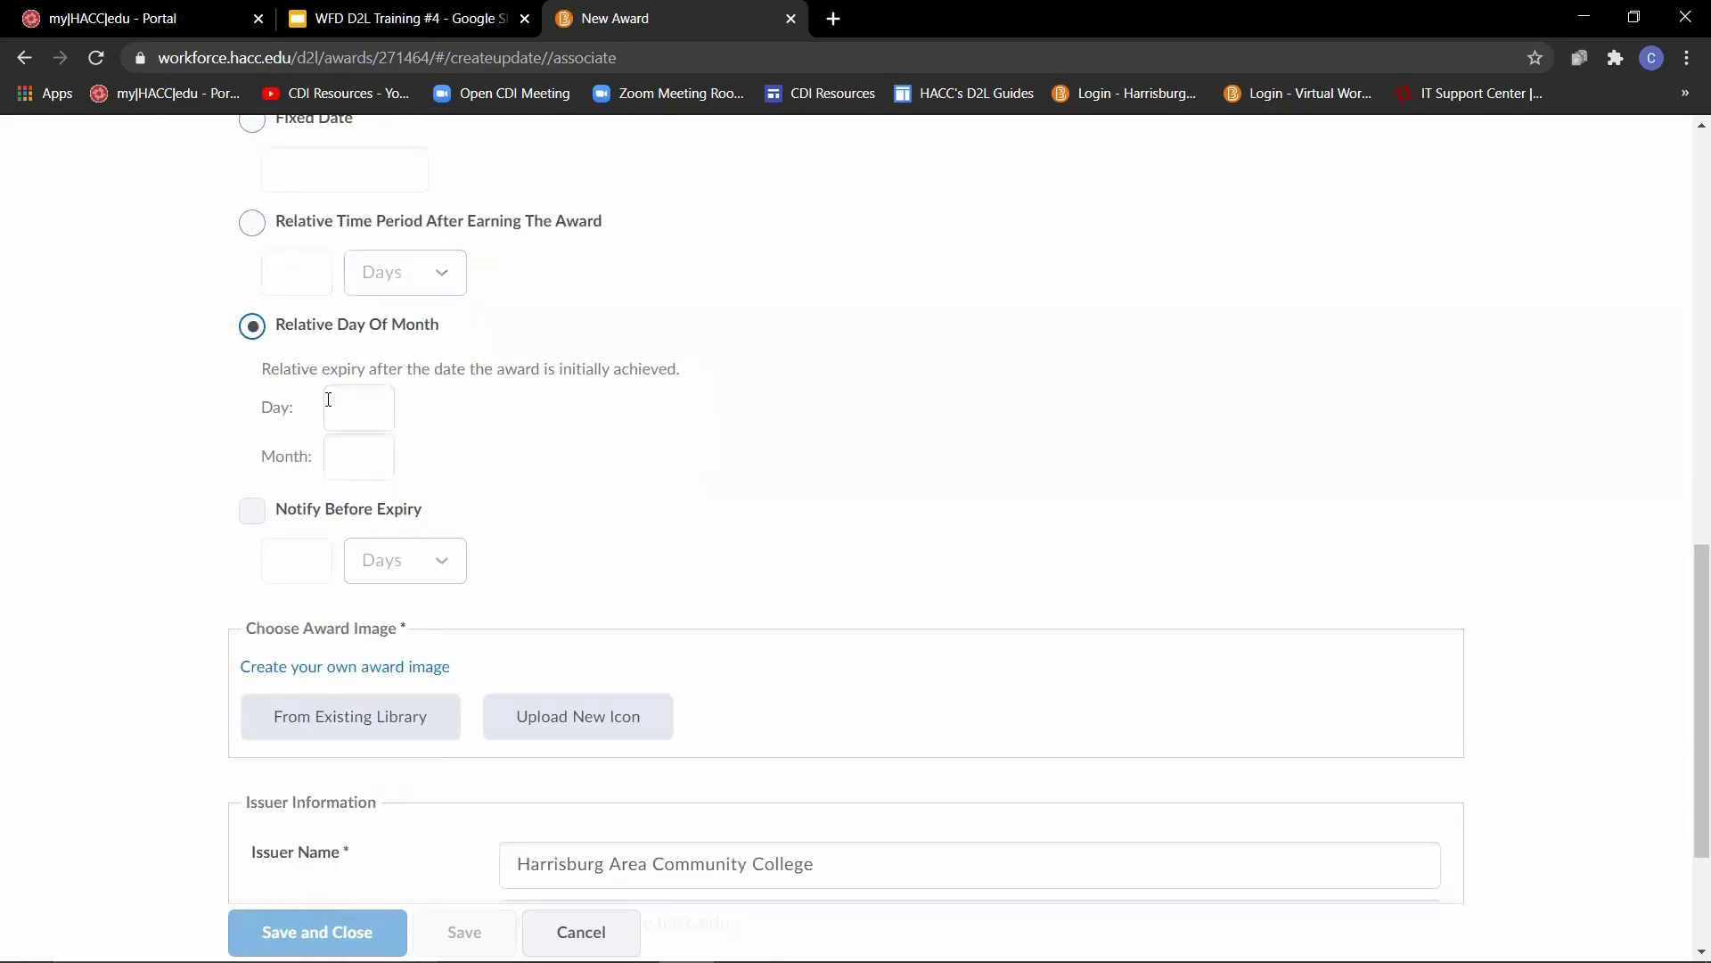
{"action": "left_click", "coordinate": [356, 402]}
{"action": "type", "text": "26"}
{"action": "key", "text": "Tab"}
{"action": "type", "text": "3"}
{"action": "left_click", "coordinate": [191, 451]}
- Turn on notification before the award expires and set it to 6 days
{"action": "left_click", "coordinate": [251, 517]}
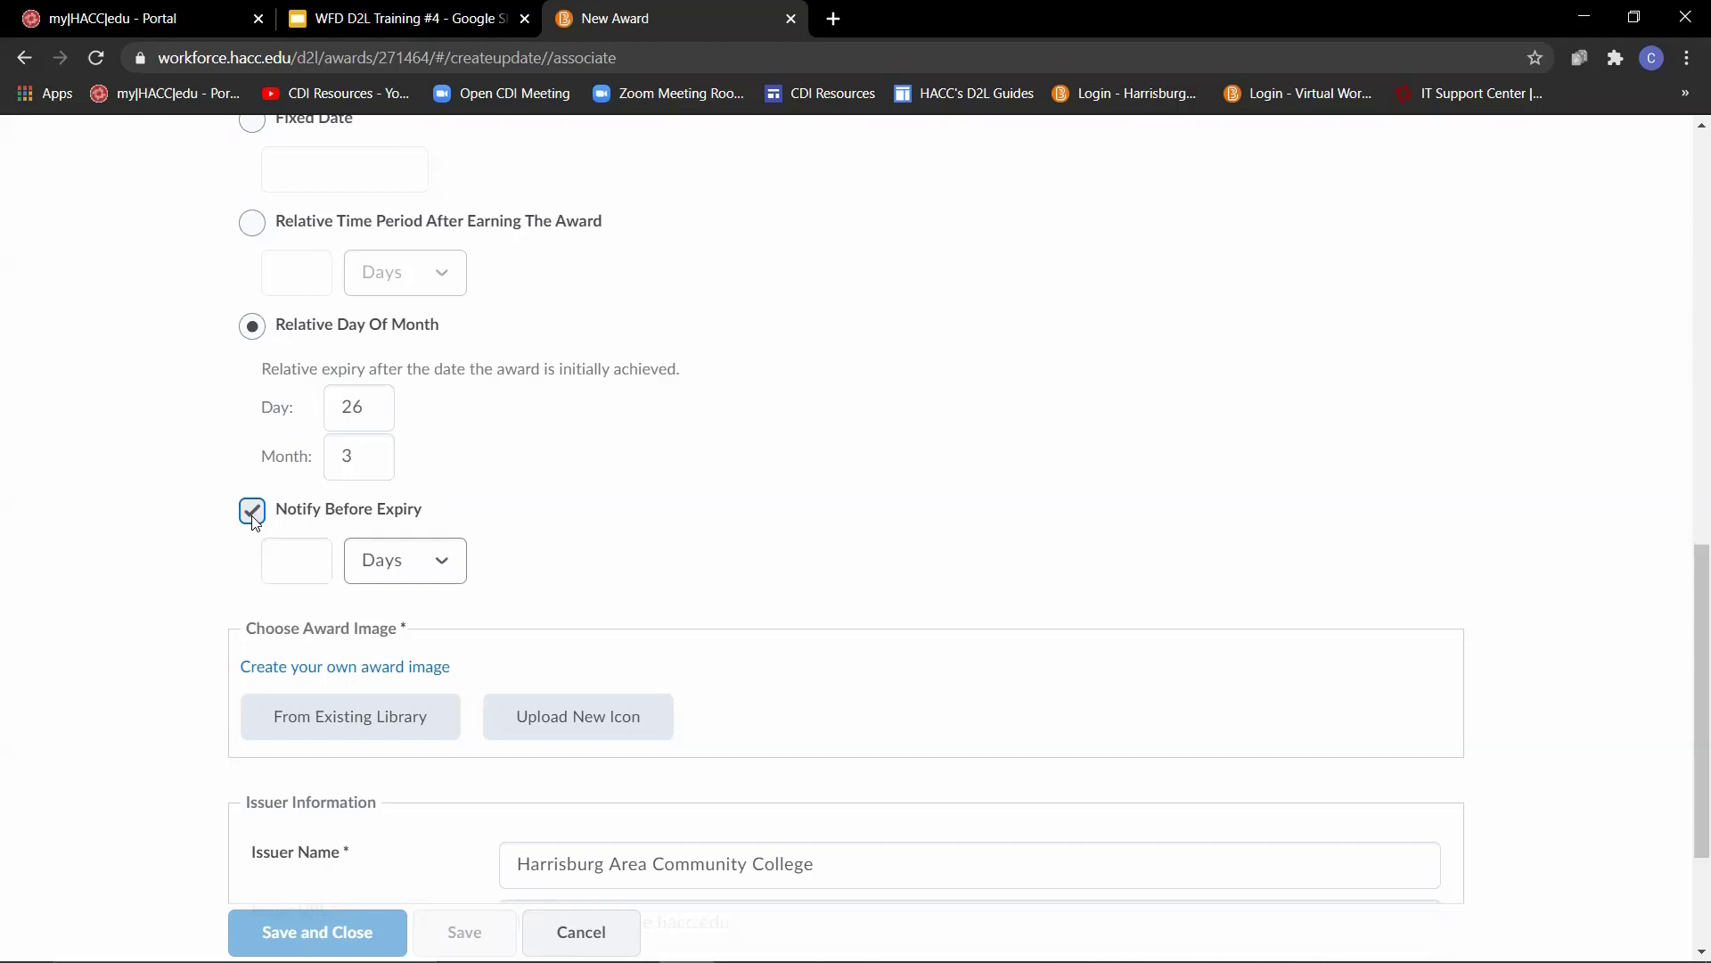
{"action": "left_click", "coordinate": [287, 560]}
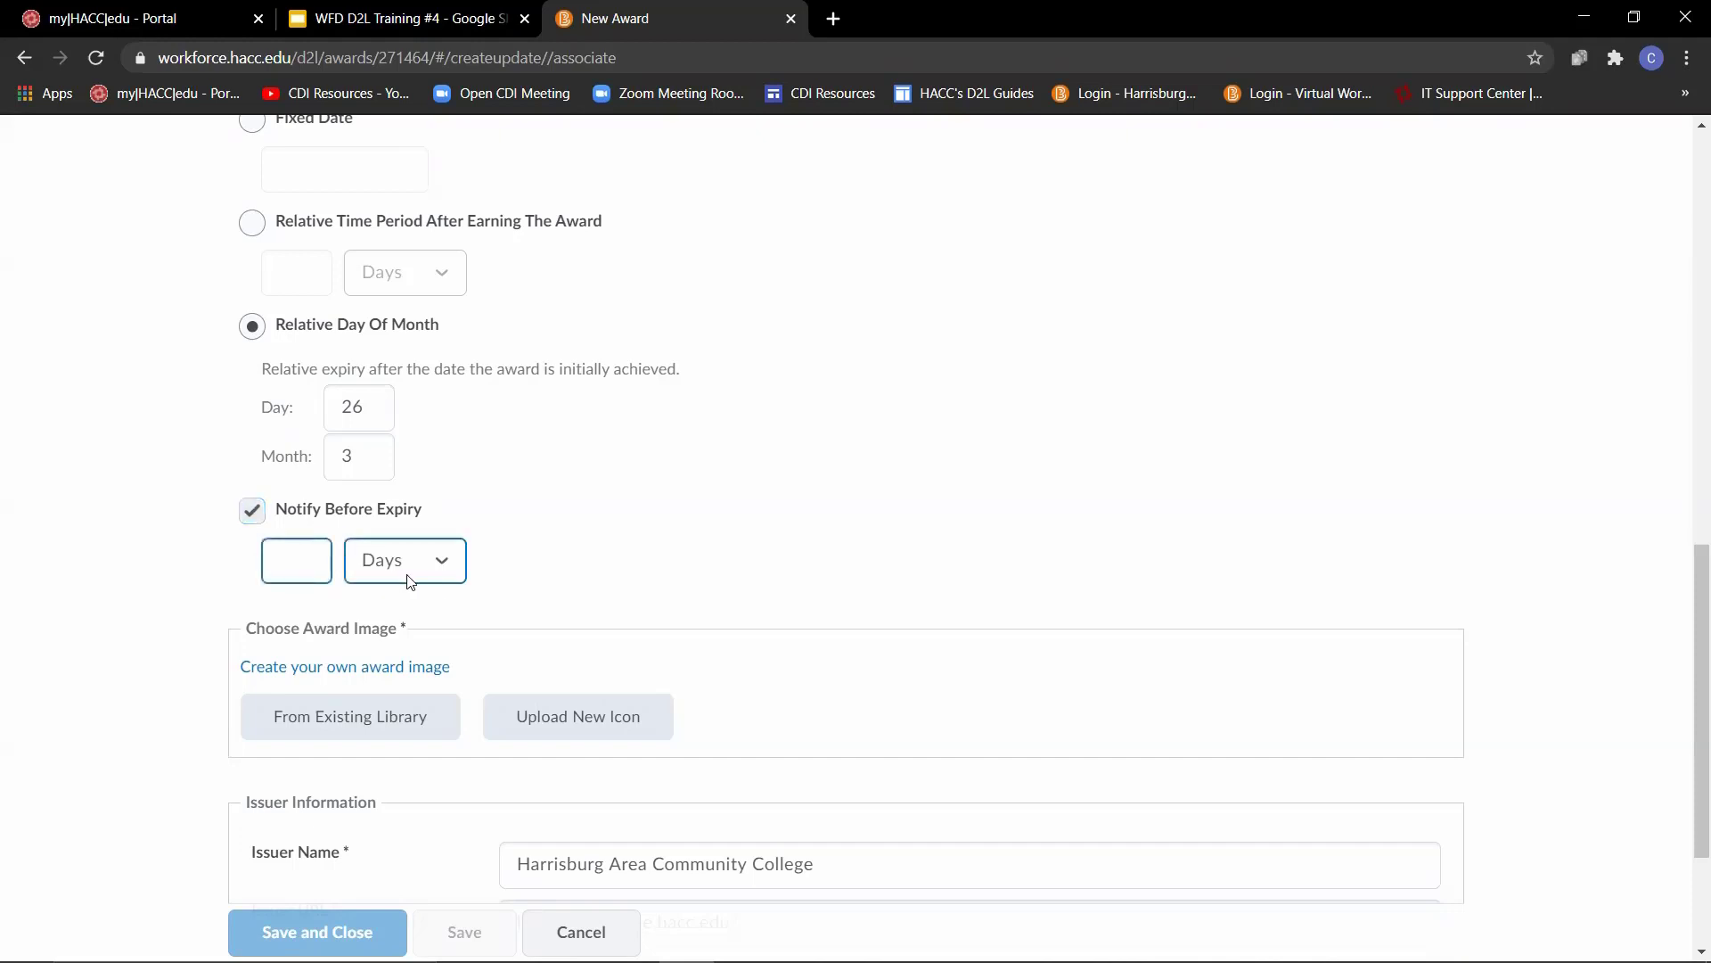
{"action": "left_click", "coordinate": [441, 560]}
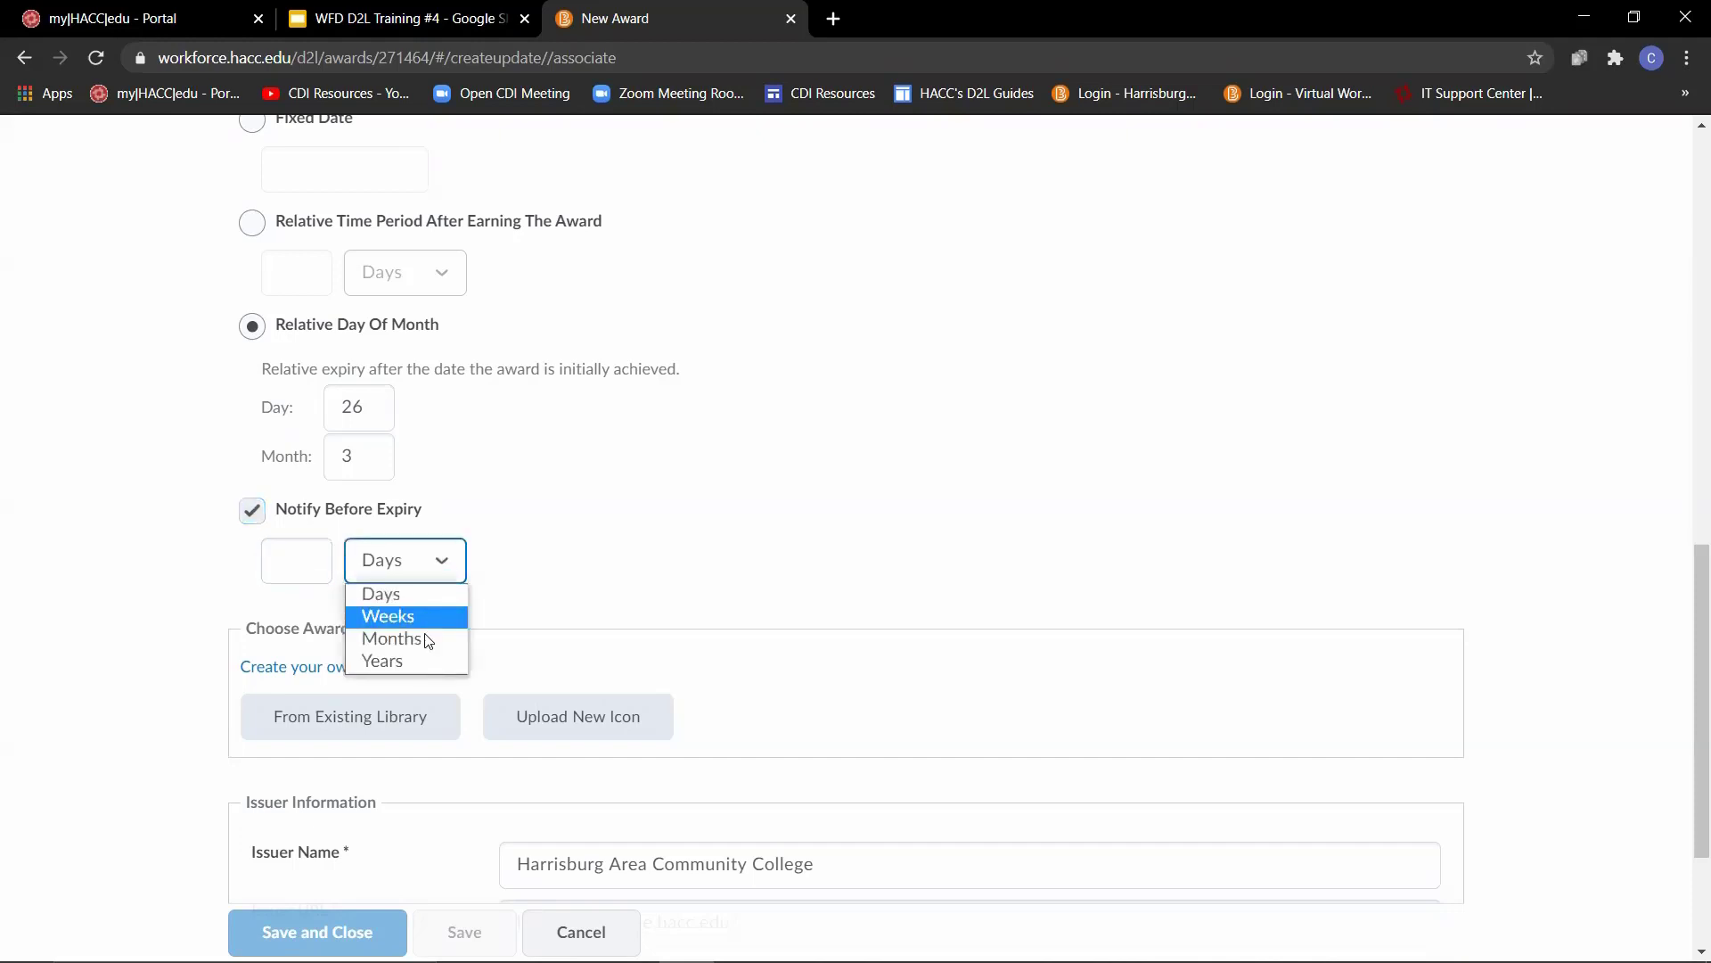
{"action": "left_click", "coordinate": [294, 561]}
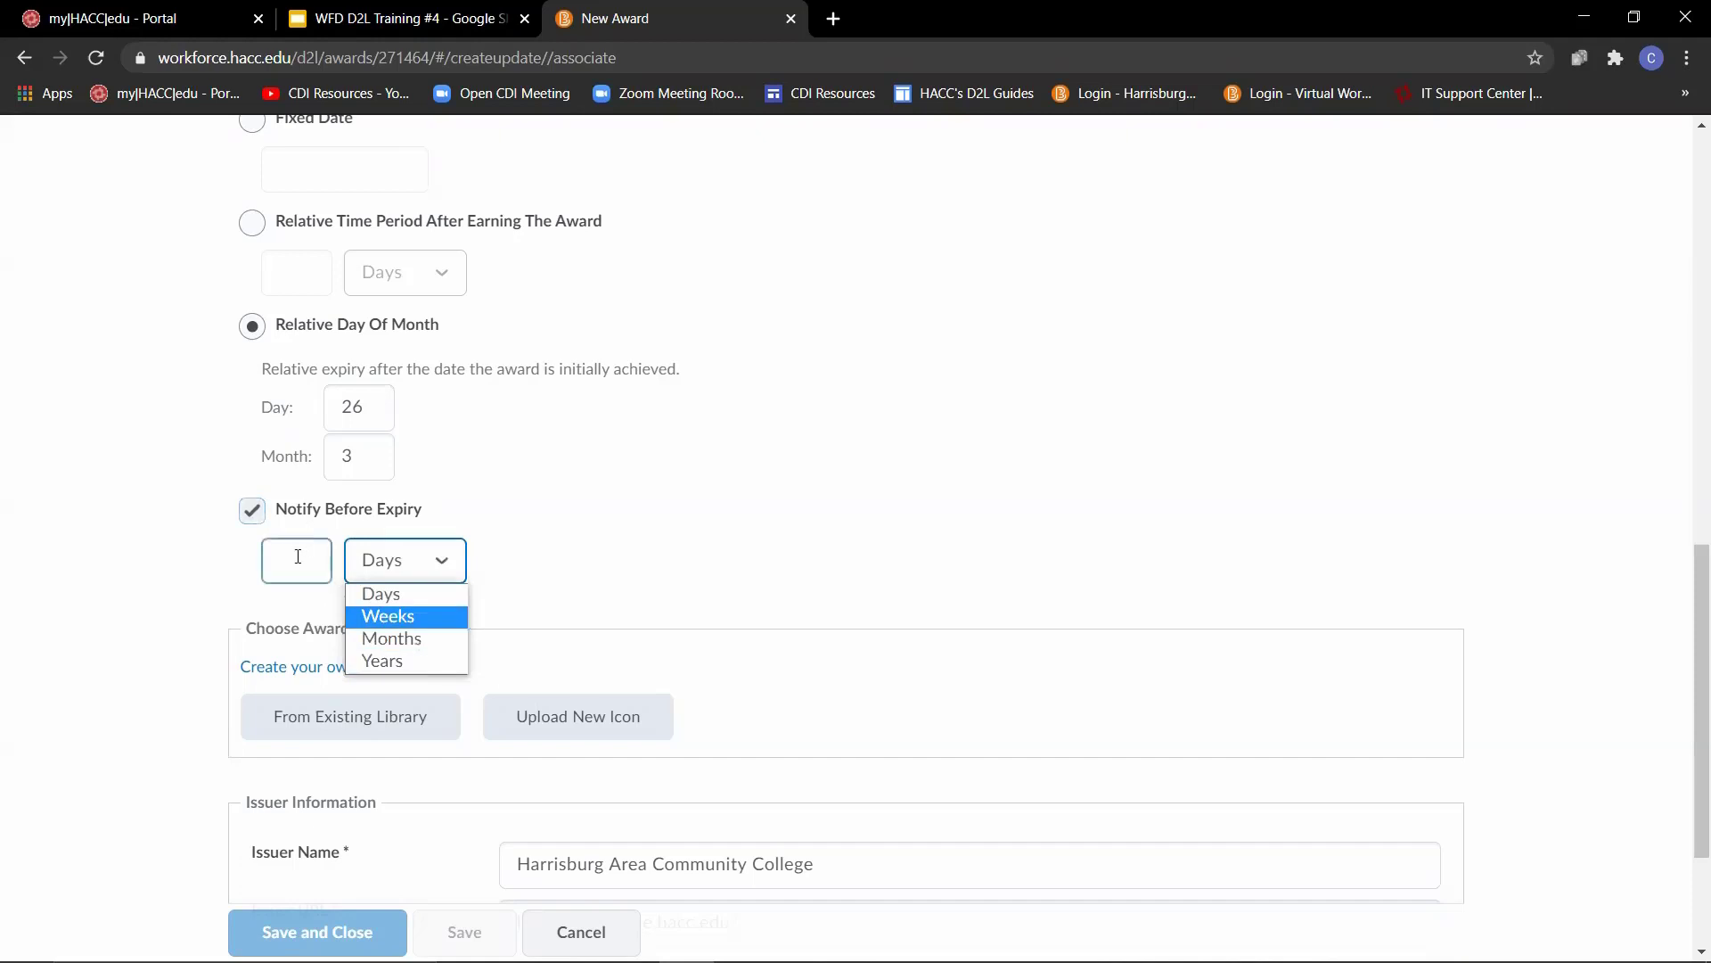
{"action": "type", "text": "6"}
{"action": "left_click", "coordinate": [128, 513]}
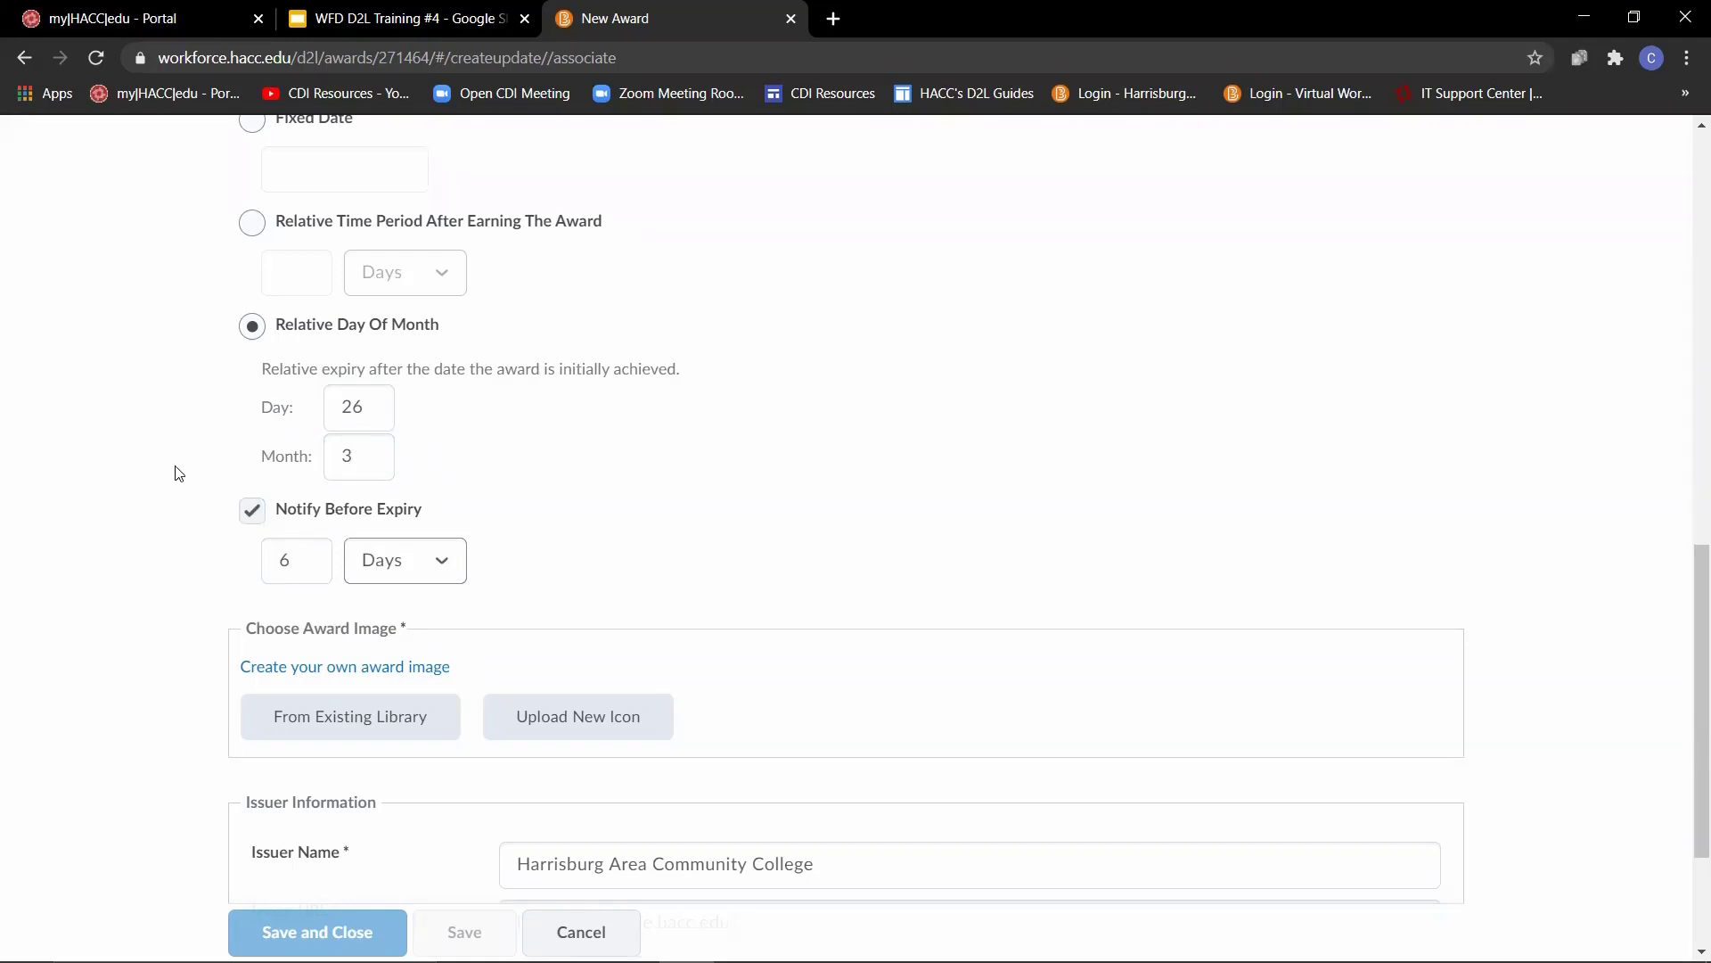
- Choose Badge_Book_Mark.png from the existing library as the award image, and save and close the award
{"action": "scroll", "coordinate": [170, 473], "scroll_direction": "down", "scroll_amount": 2}
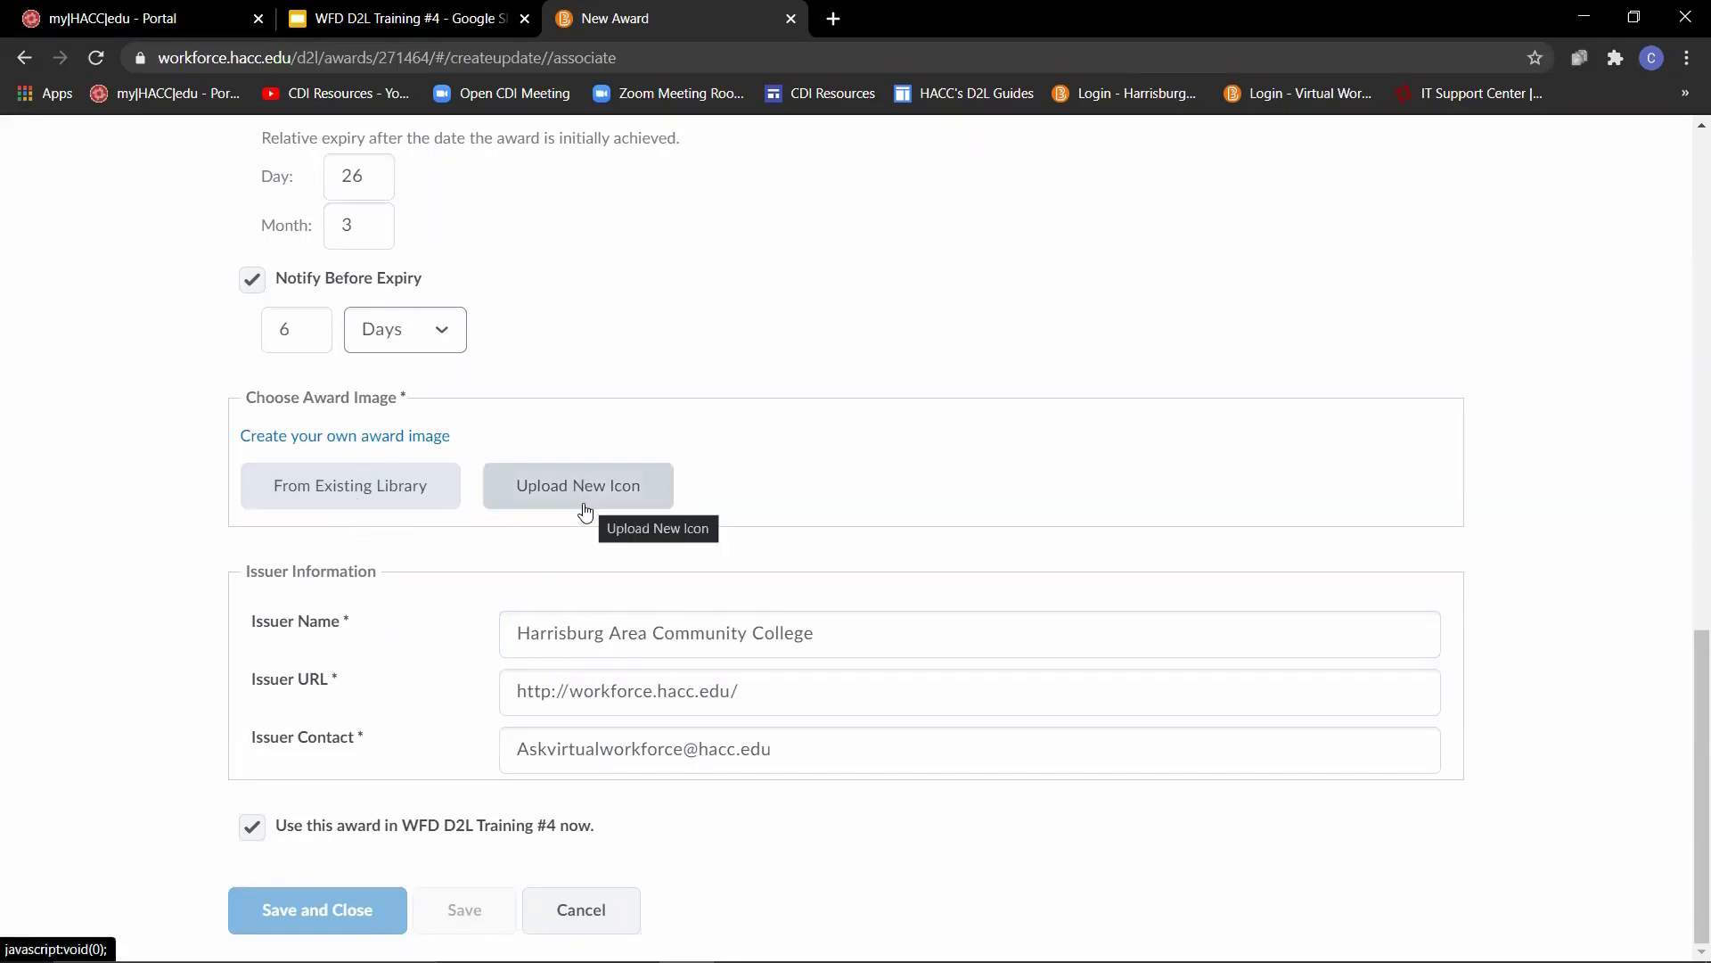
{"action": "left_click", "coordinate": [279, 495]}
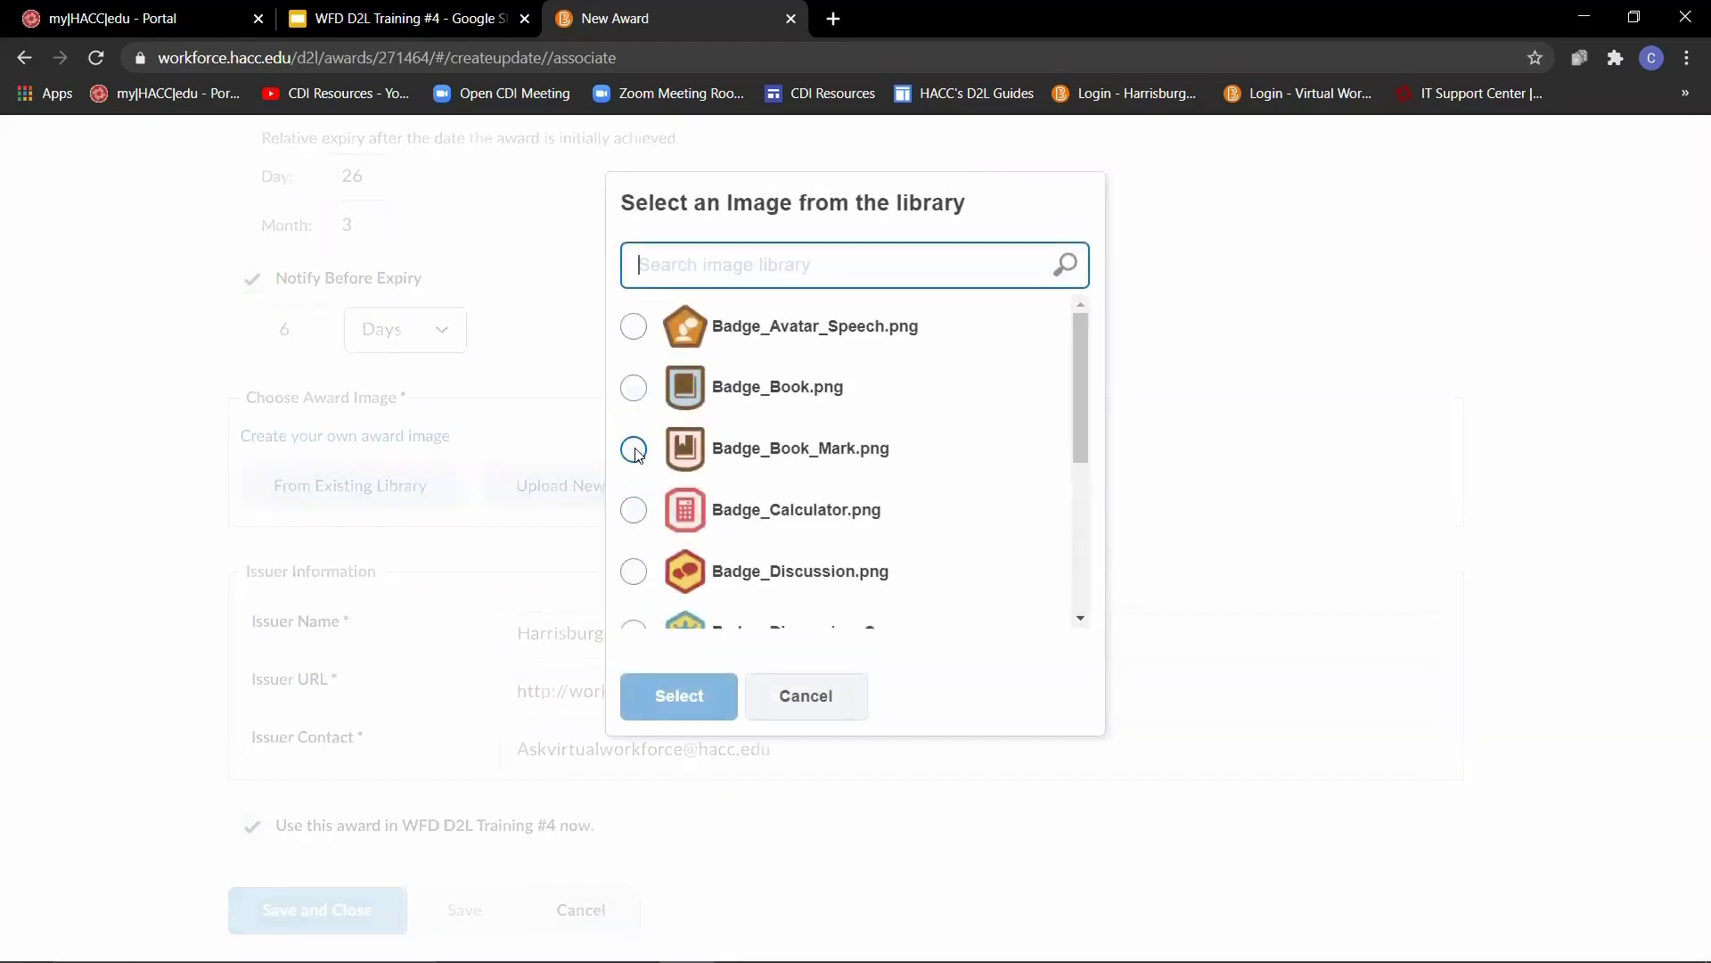
{"action": "left_click", "coordinate": [635, 450]}
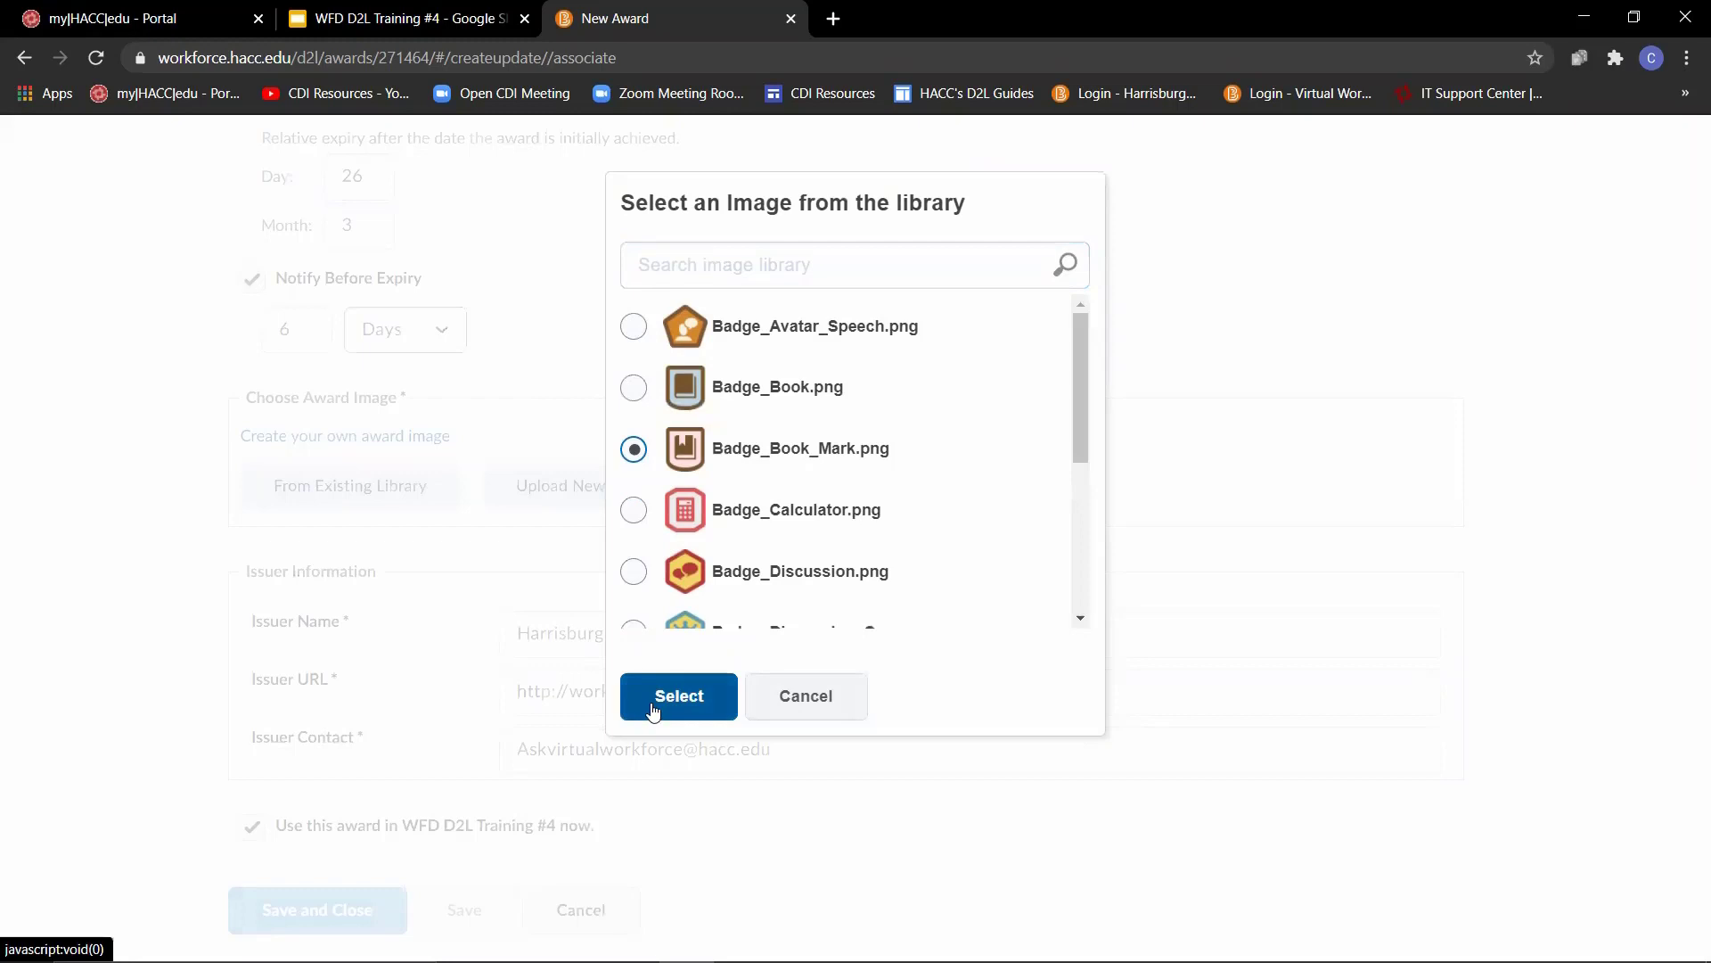
{"action": "left_click", "coordinate": [678, 696]}
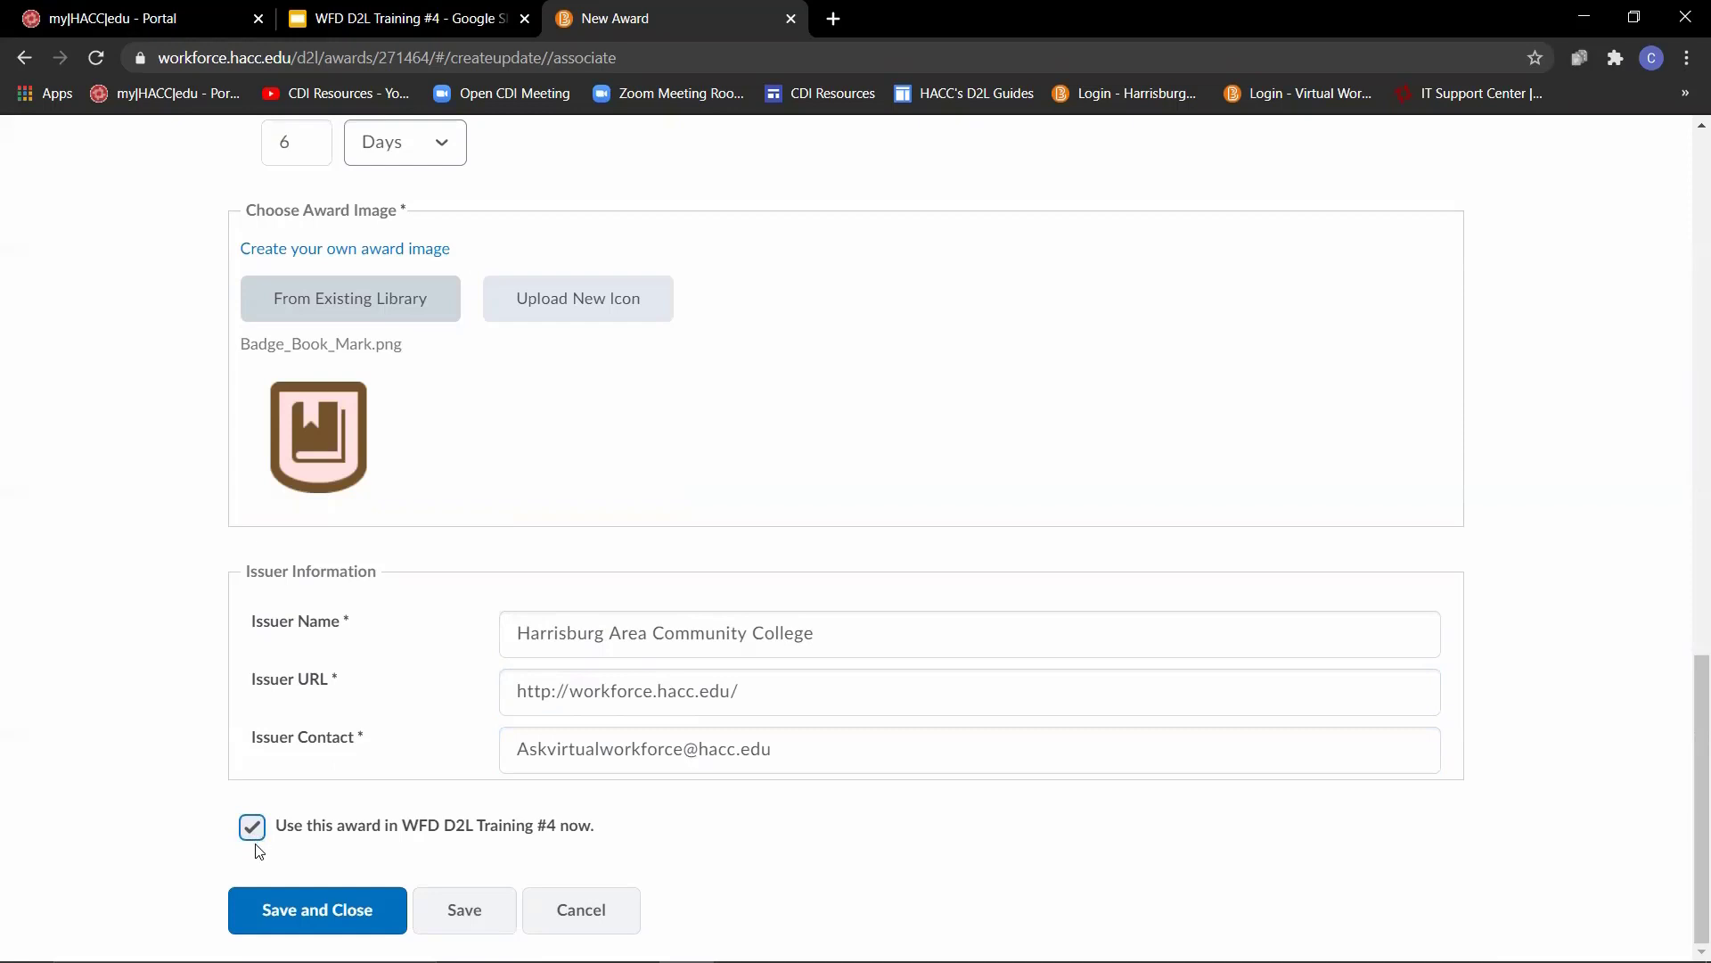
{"action": "left_click", "coordinate": [319, 918]}
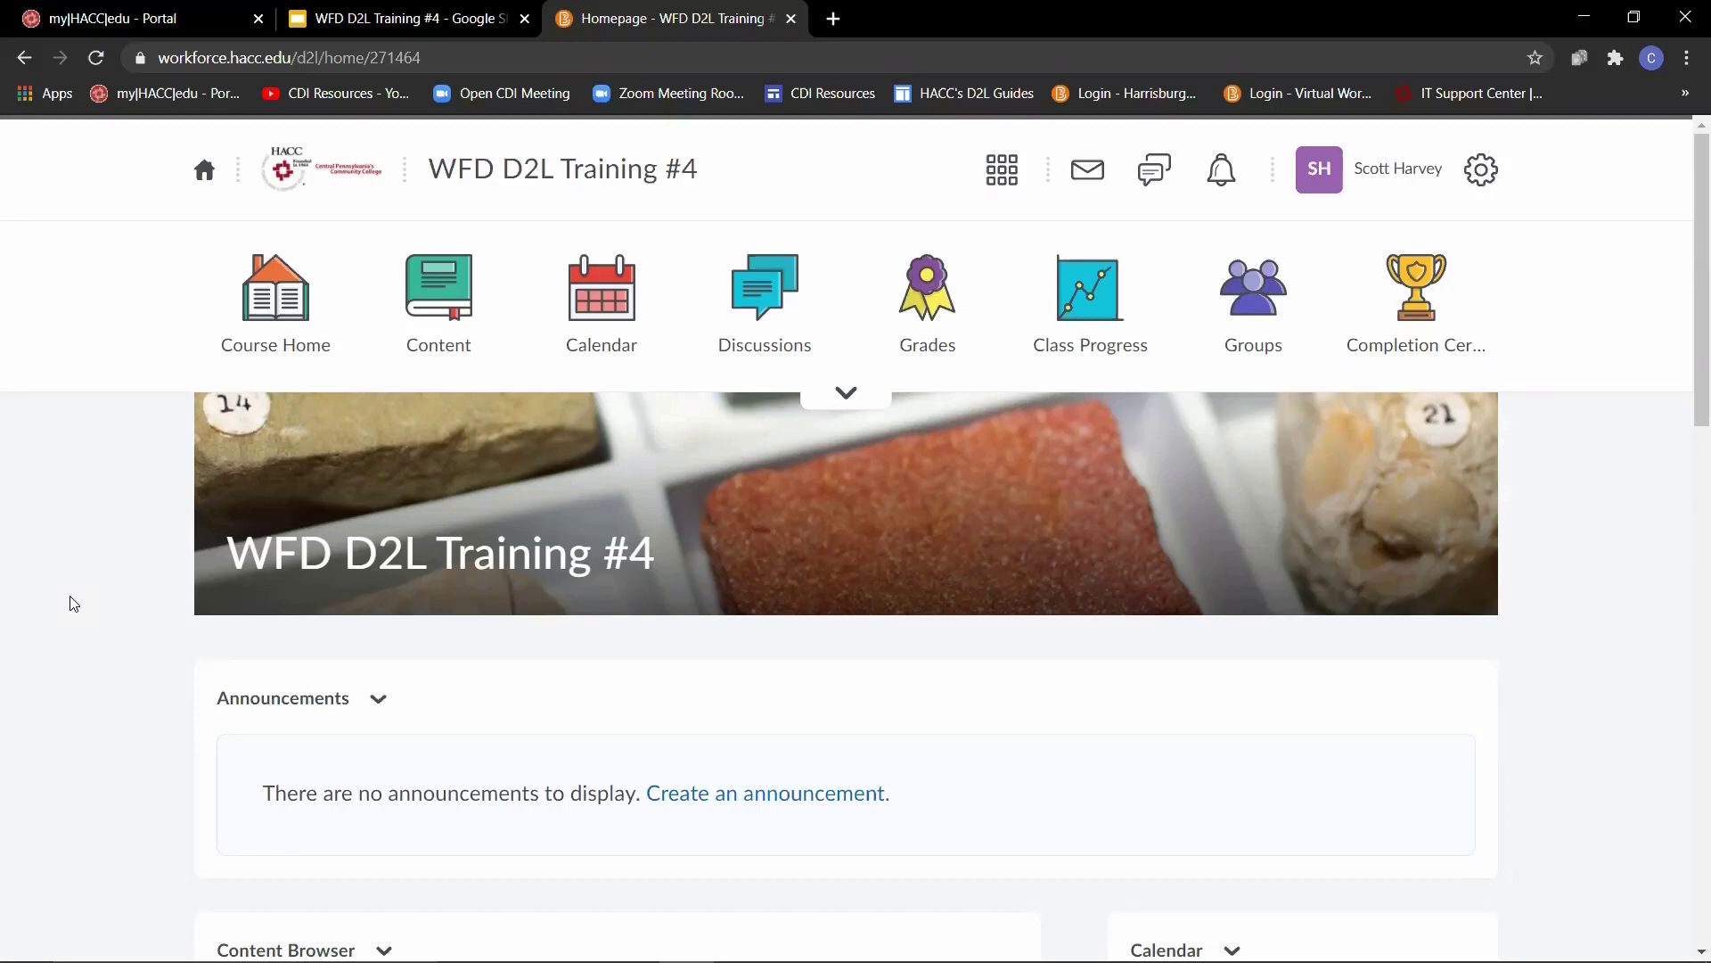
- Open the course's Intelligent Agents list from Course Admin
{"action": "left_click", "coordinate": [827, 394]}
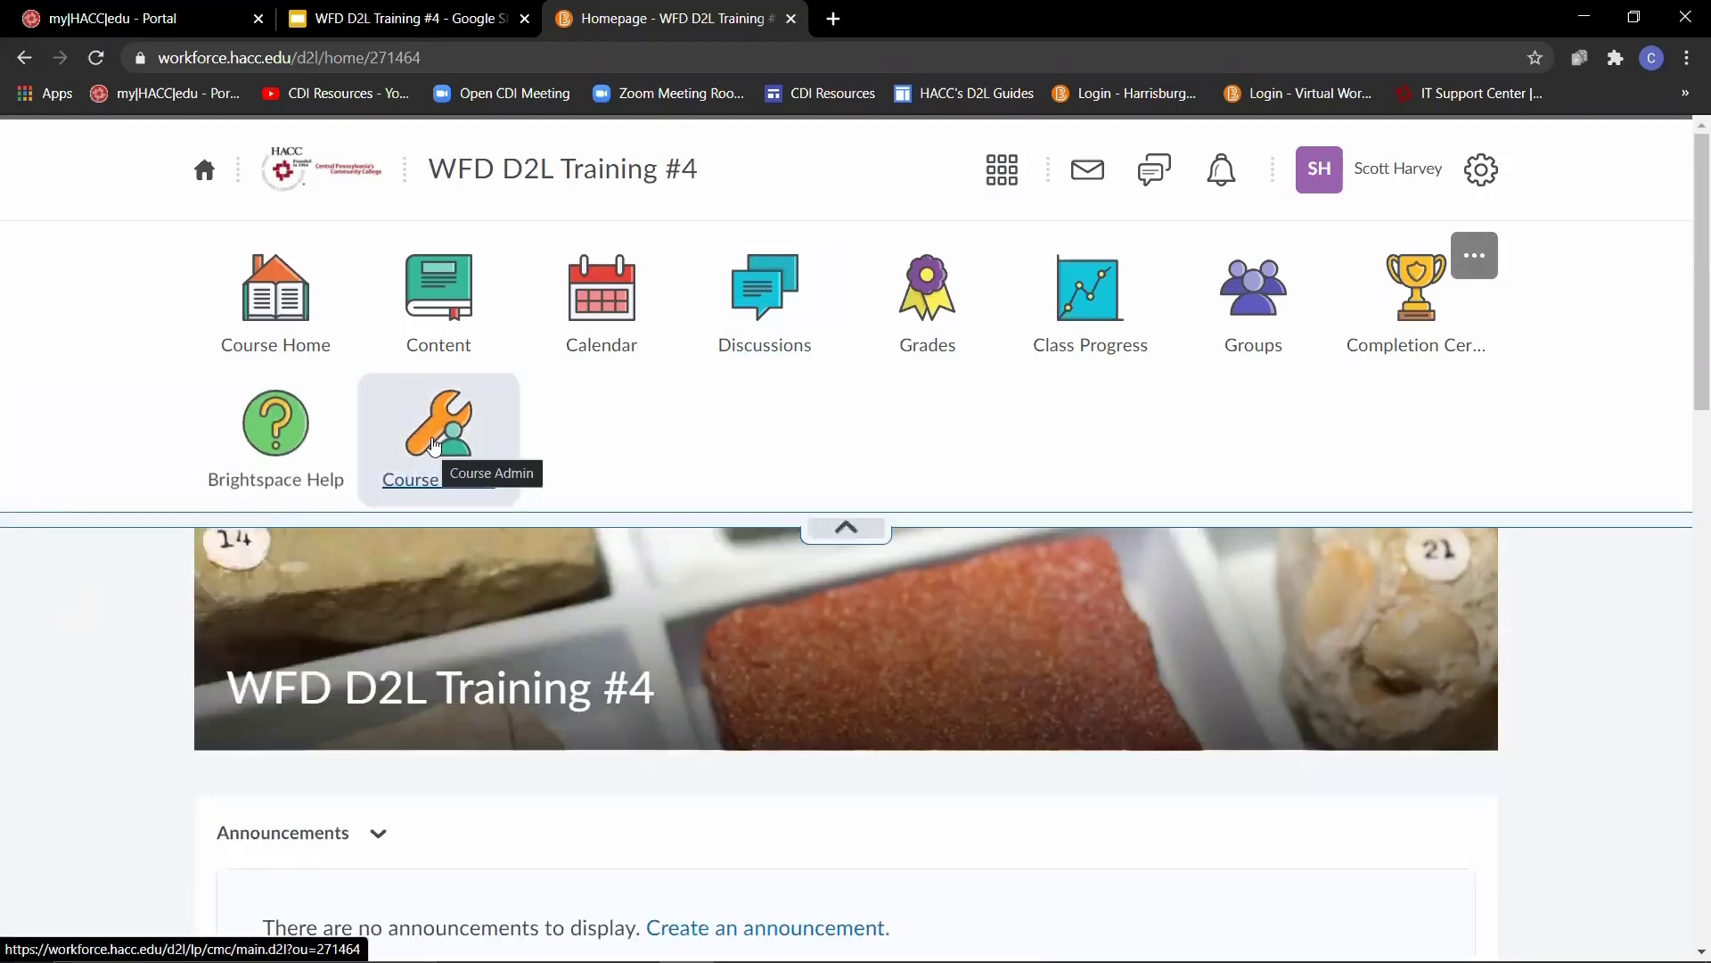
{"action": "left_click", "coordinate": [433, 446]}
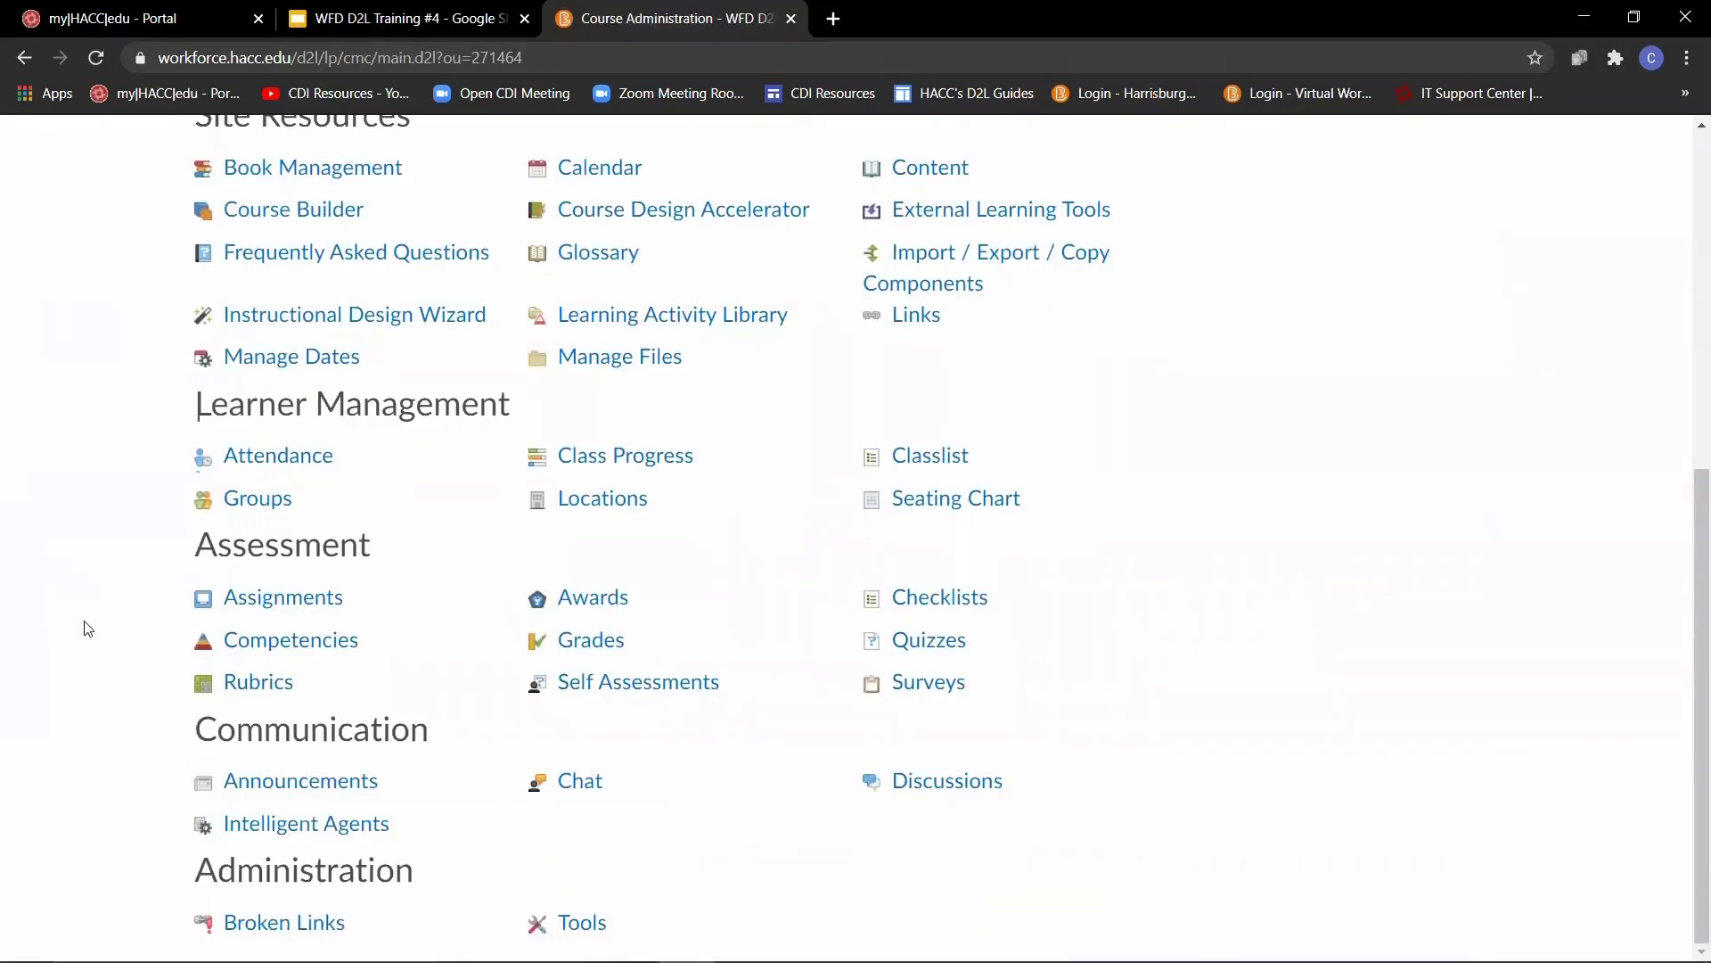
{"action": "left_click", "coordinate": [265, 832]}
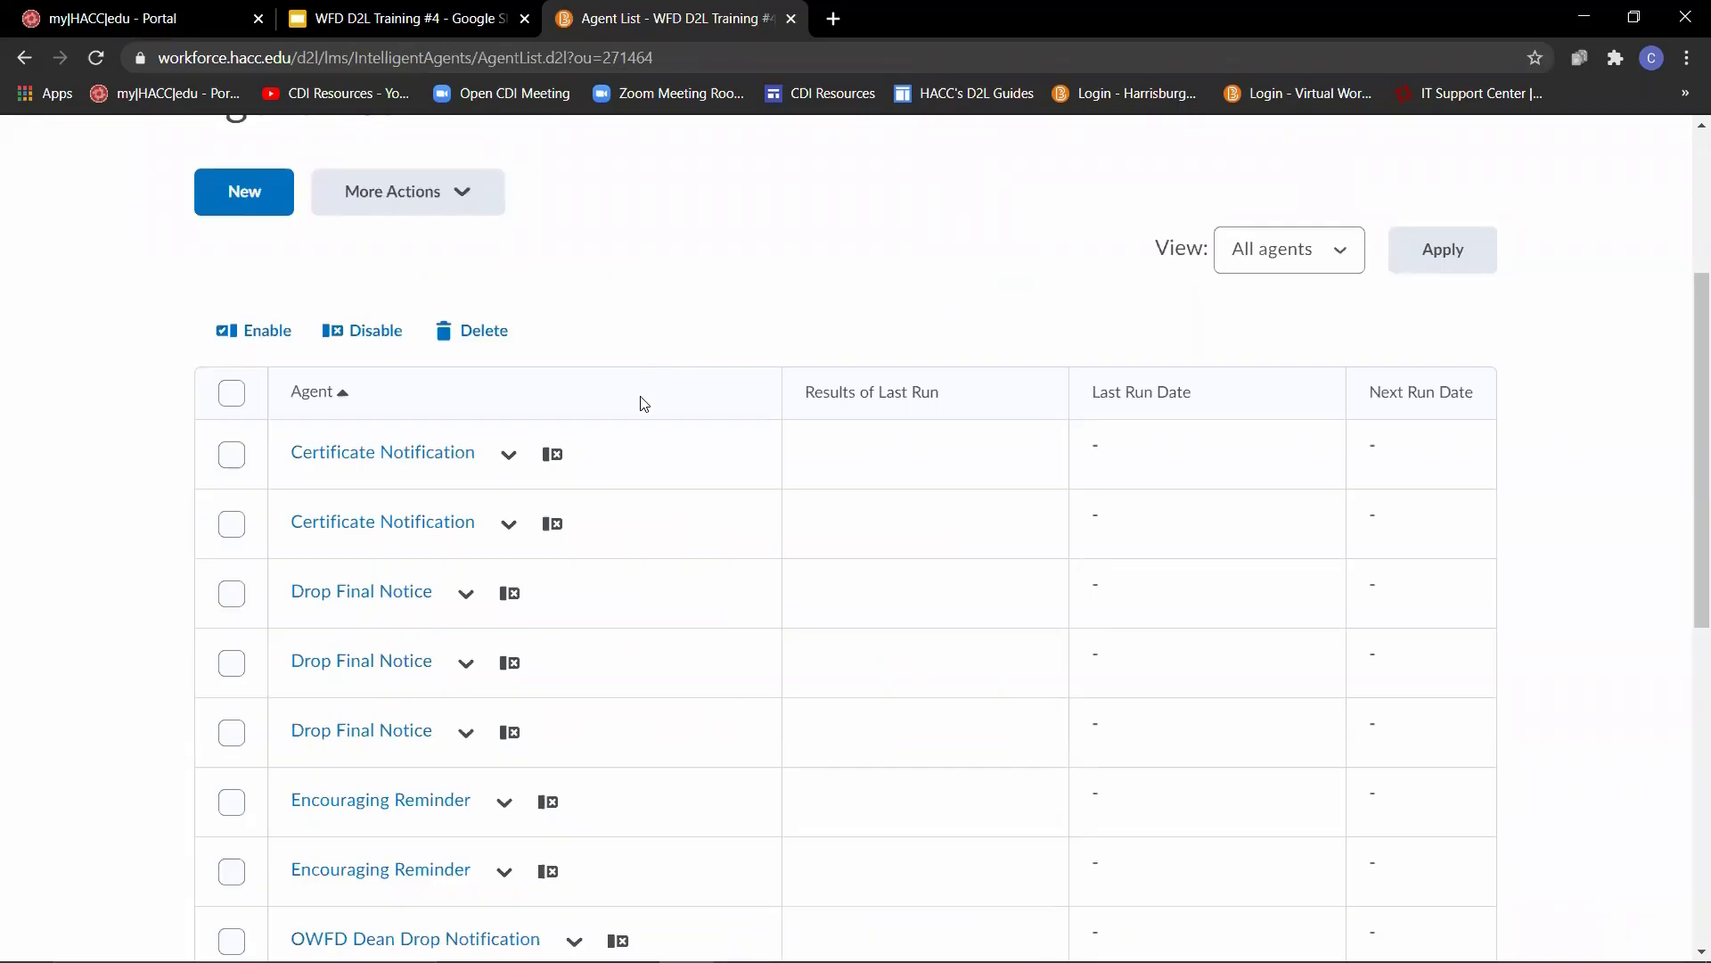
- Try to enable the first Certificate Notification agent in the agent list
{"action": "mouse_move", "coordinate": [559, 463]}
{"action": "left_click", "coordinate": [232, 454]}
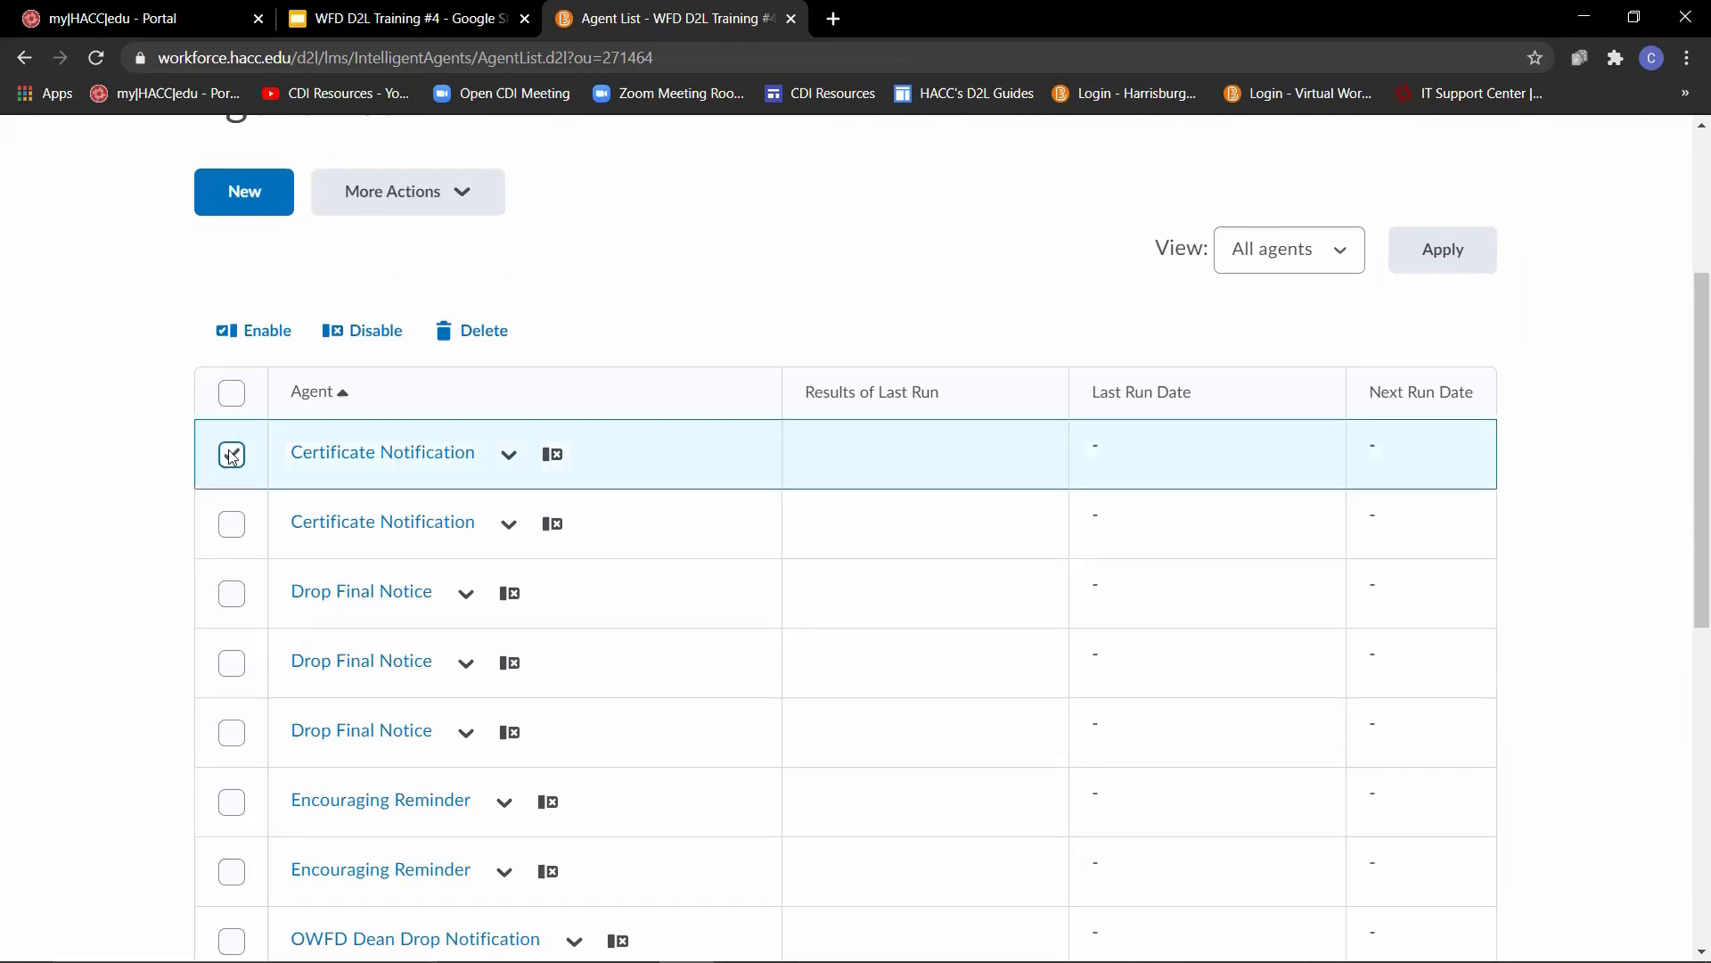
{"action": "left_click", "coordinate": [259, 344]}
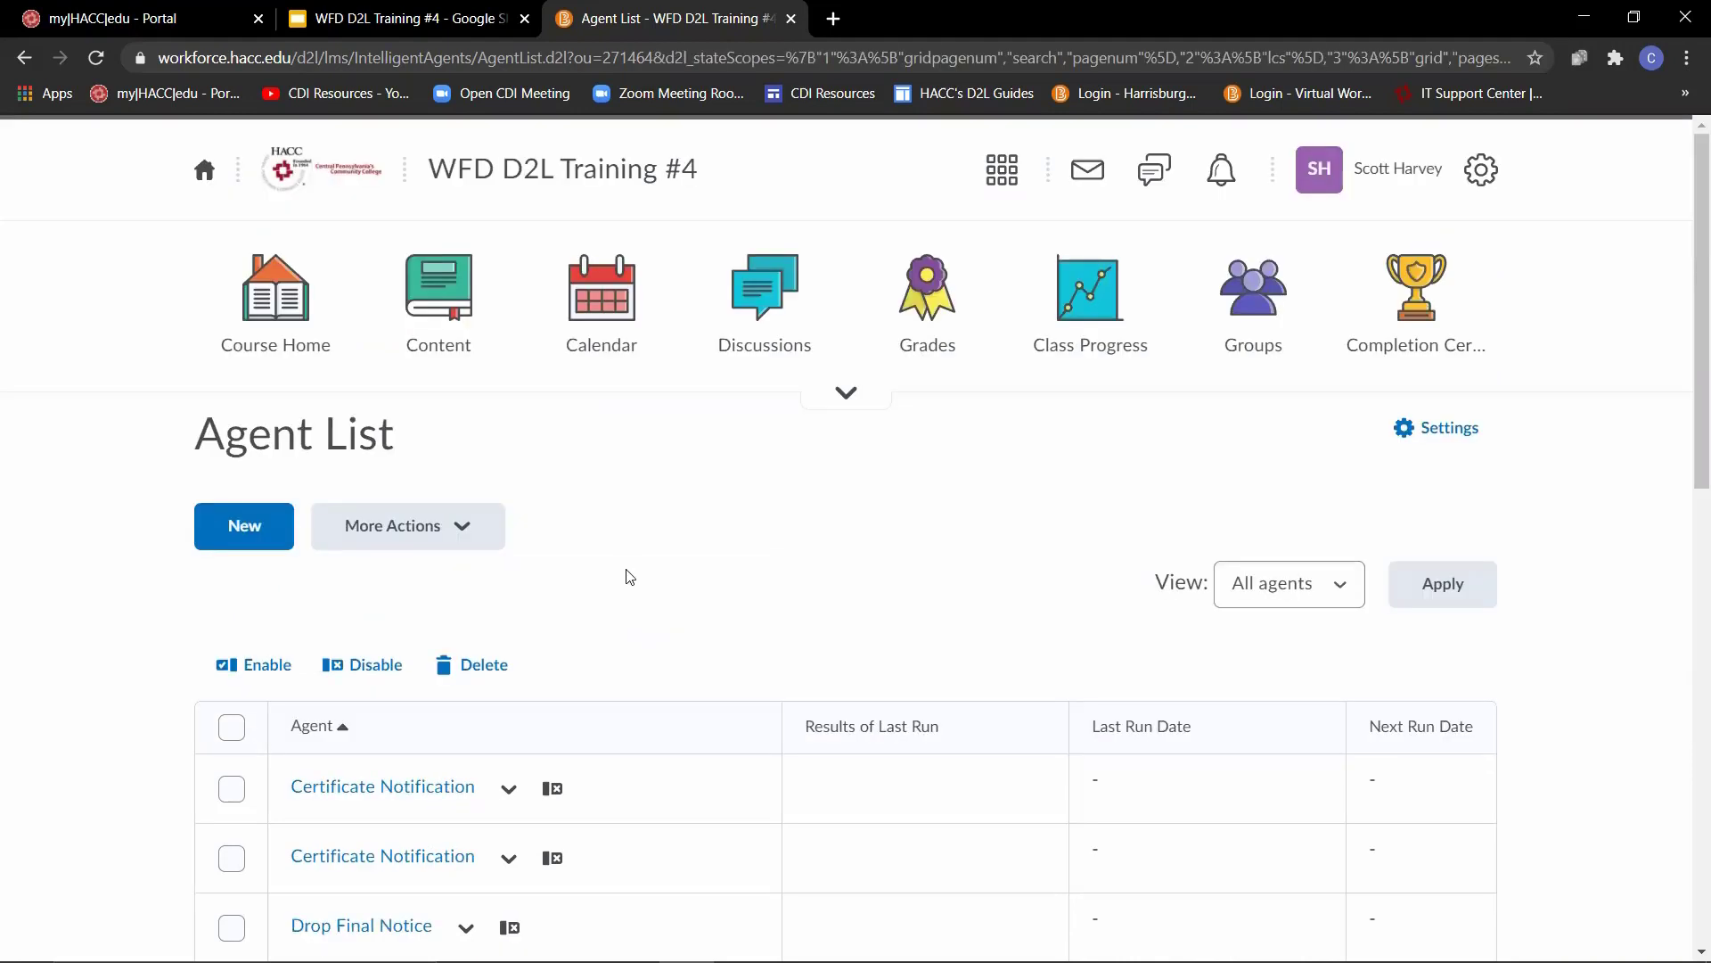
- Create a new intelligent agent named "Five Days No Access", leaving its description empty
{"action": "left_click", "coordinate": [260, 533]}
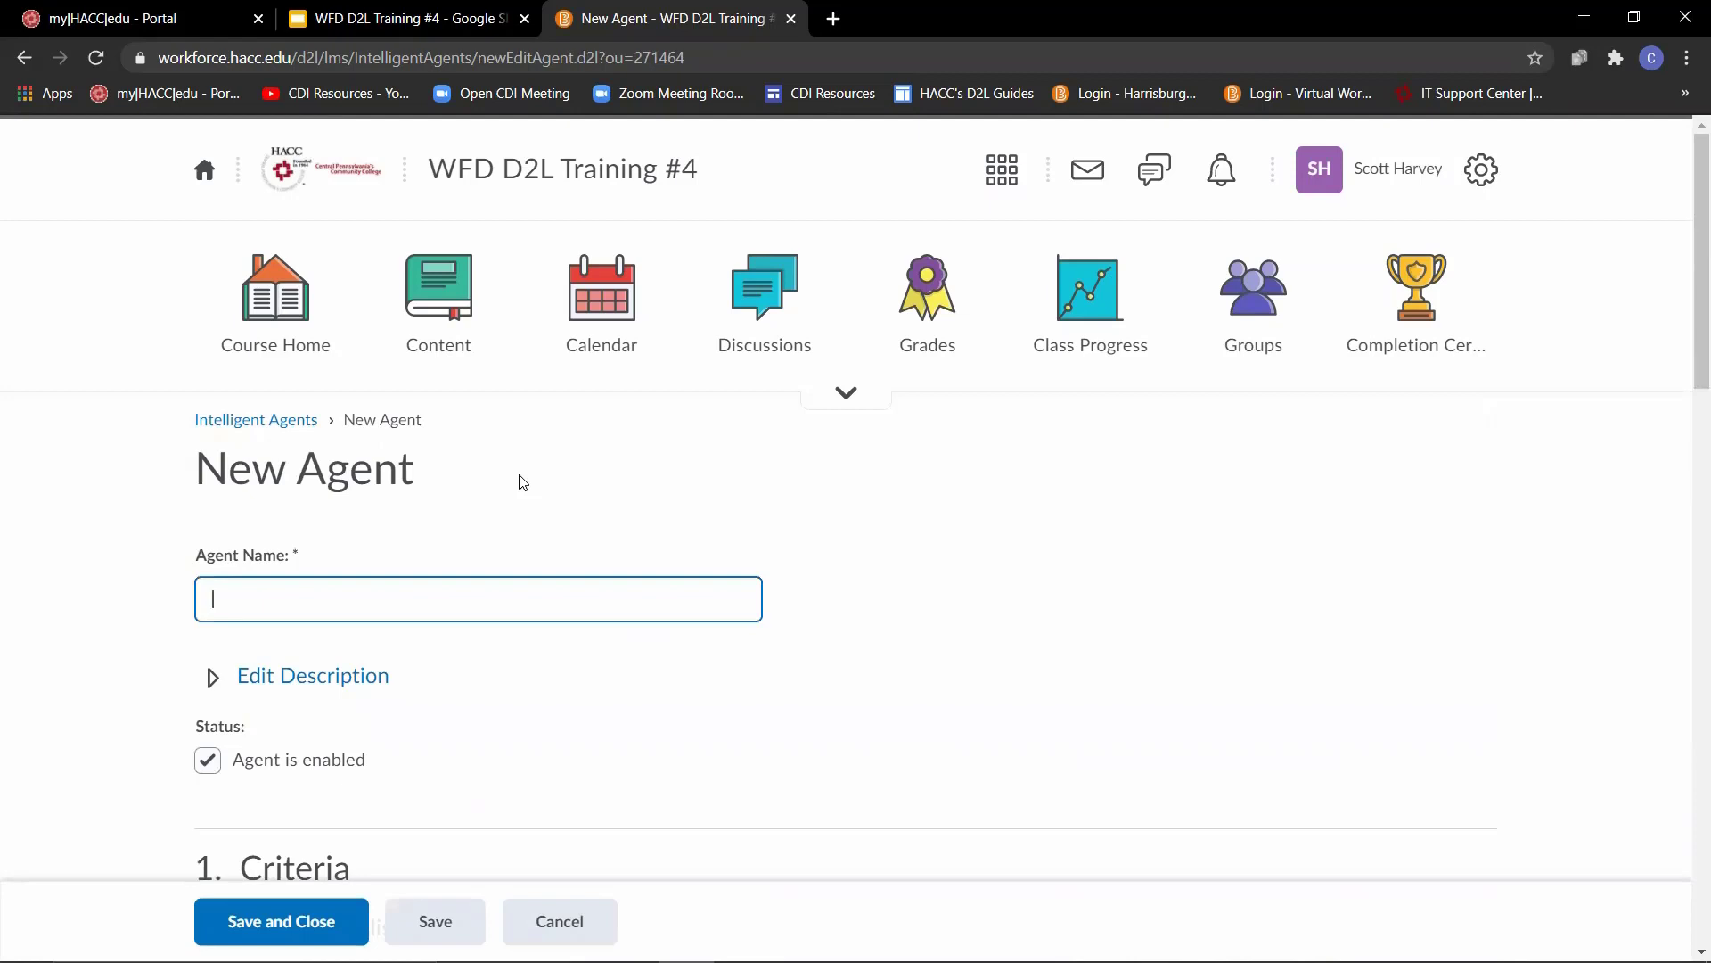
{"action": "type", "text": "Five Days No Access"}
{"action": "scroll", "coordinate": [523, 482], "scroll_direction": "down", "scroll_amount": 1}
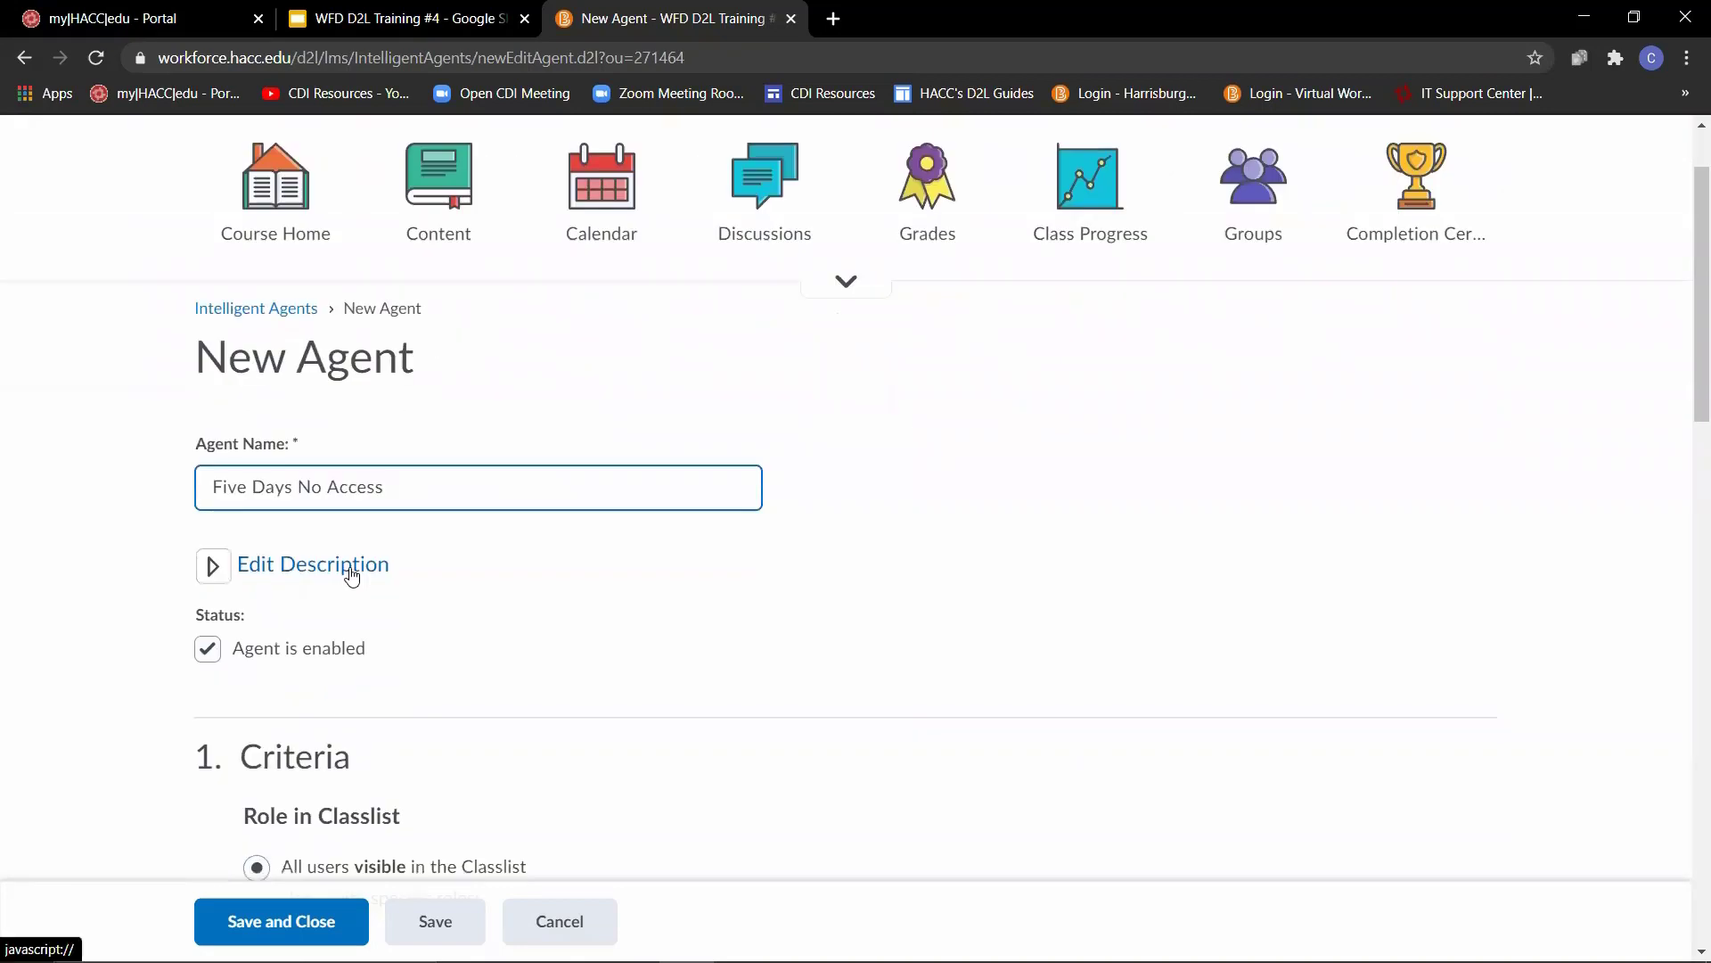
{"action": "left_click", "coordinate": [336, 574]}
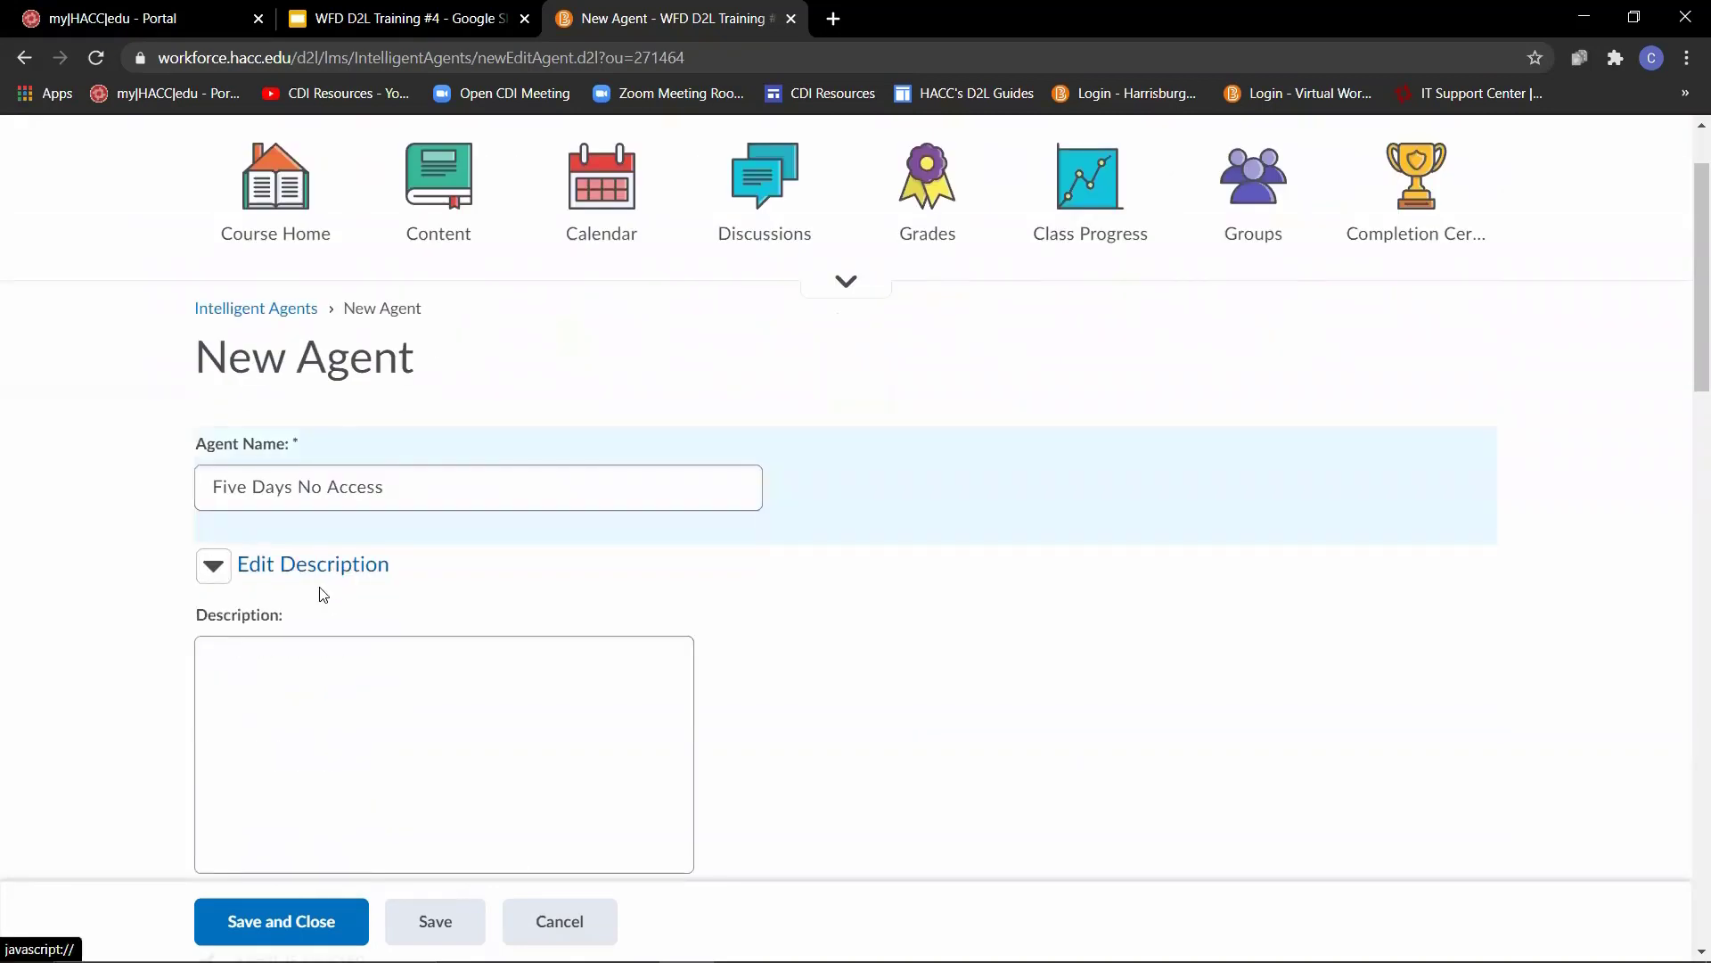
{"action": "left_click", "coordinate": [336, 573]}
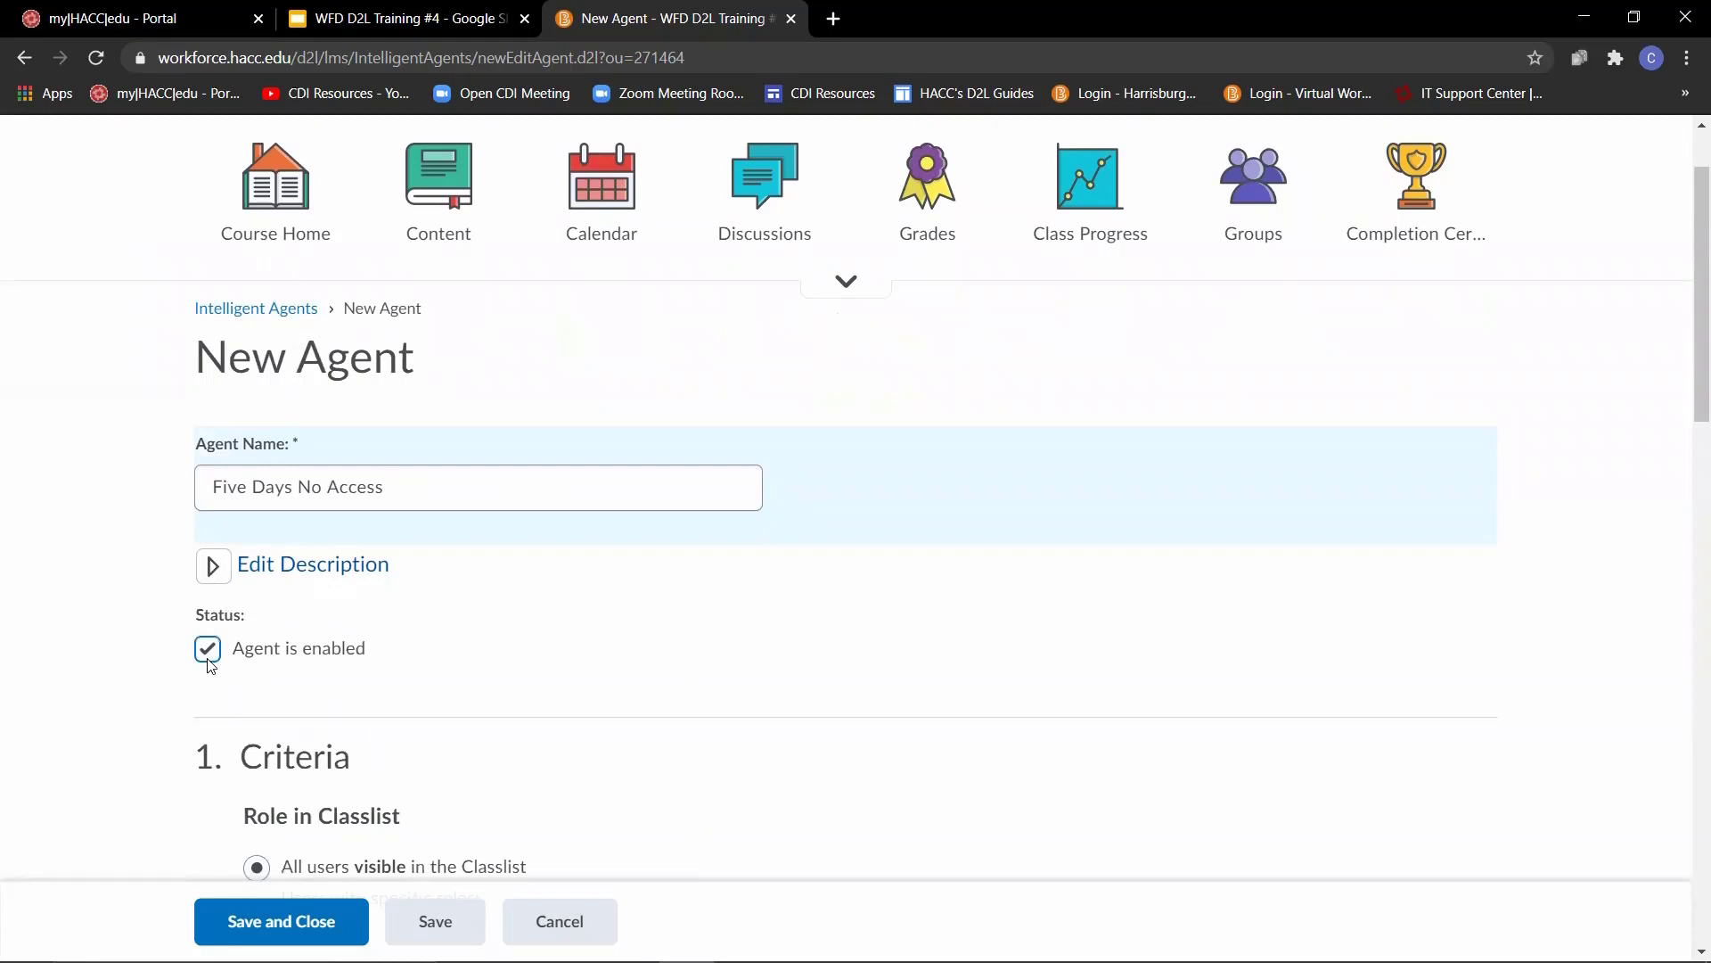
- Limit the agent's criteria to users with the Student role
{"action": "scroll", "coordinate": [88, 581], "scroll_direction": "down", "scroll_amount": 3}
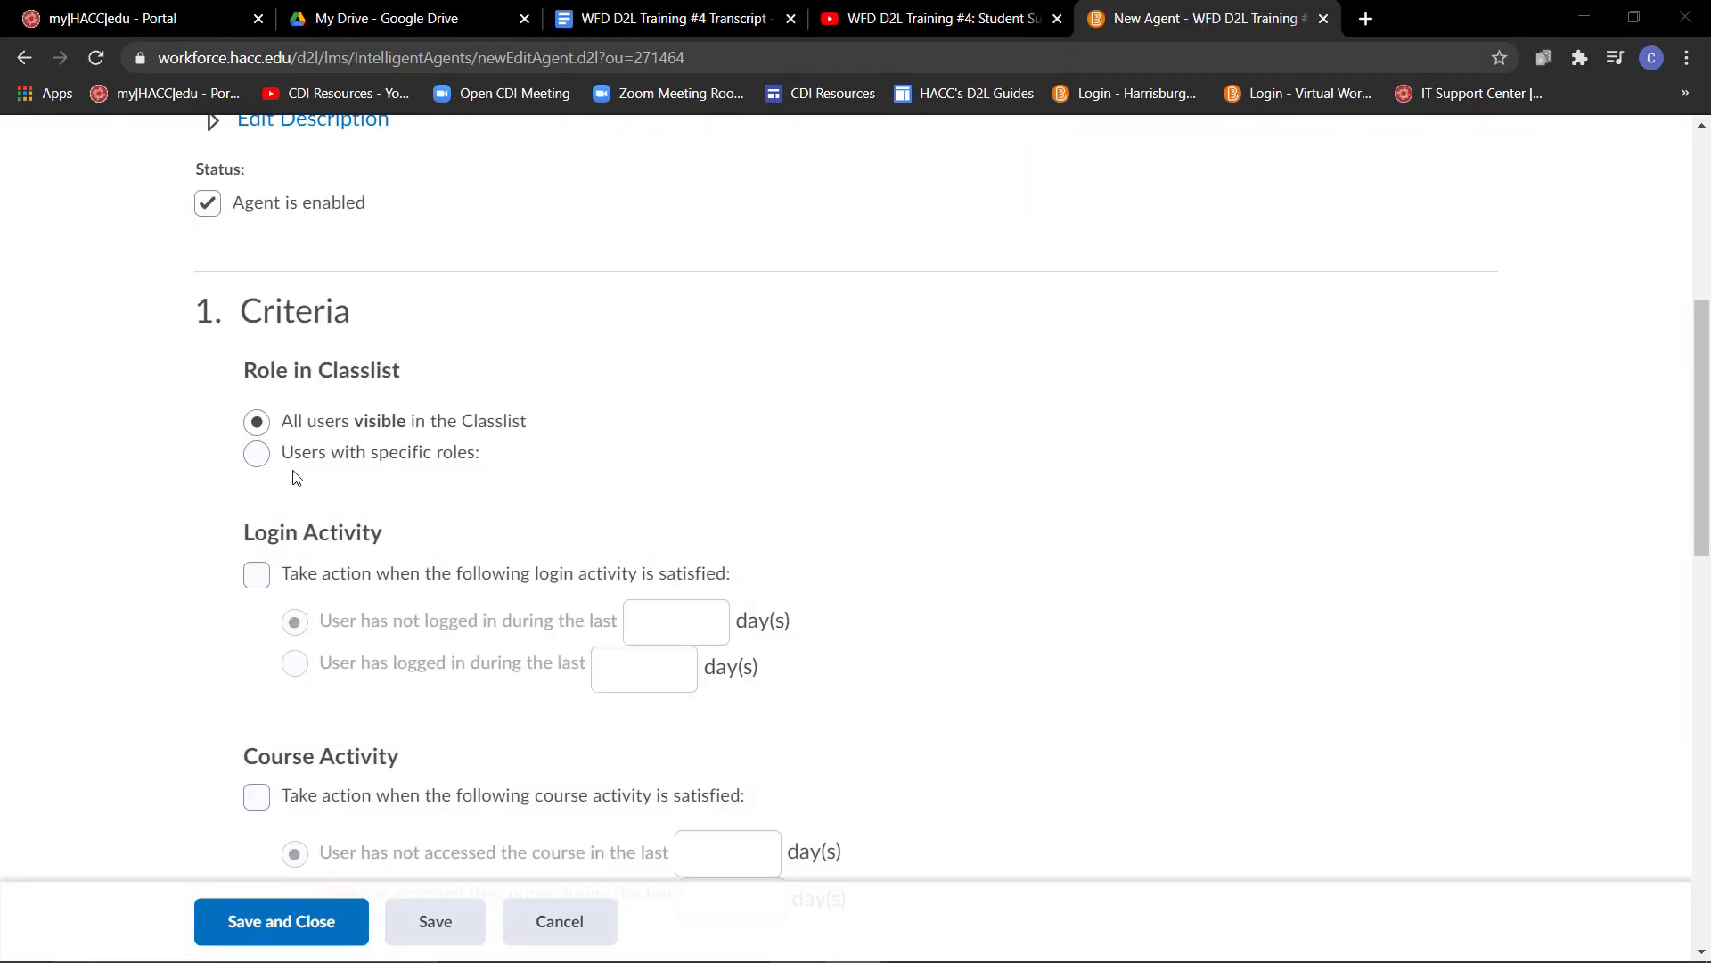
{"action": "left_click", "coordinate": [259, 454]}
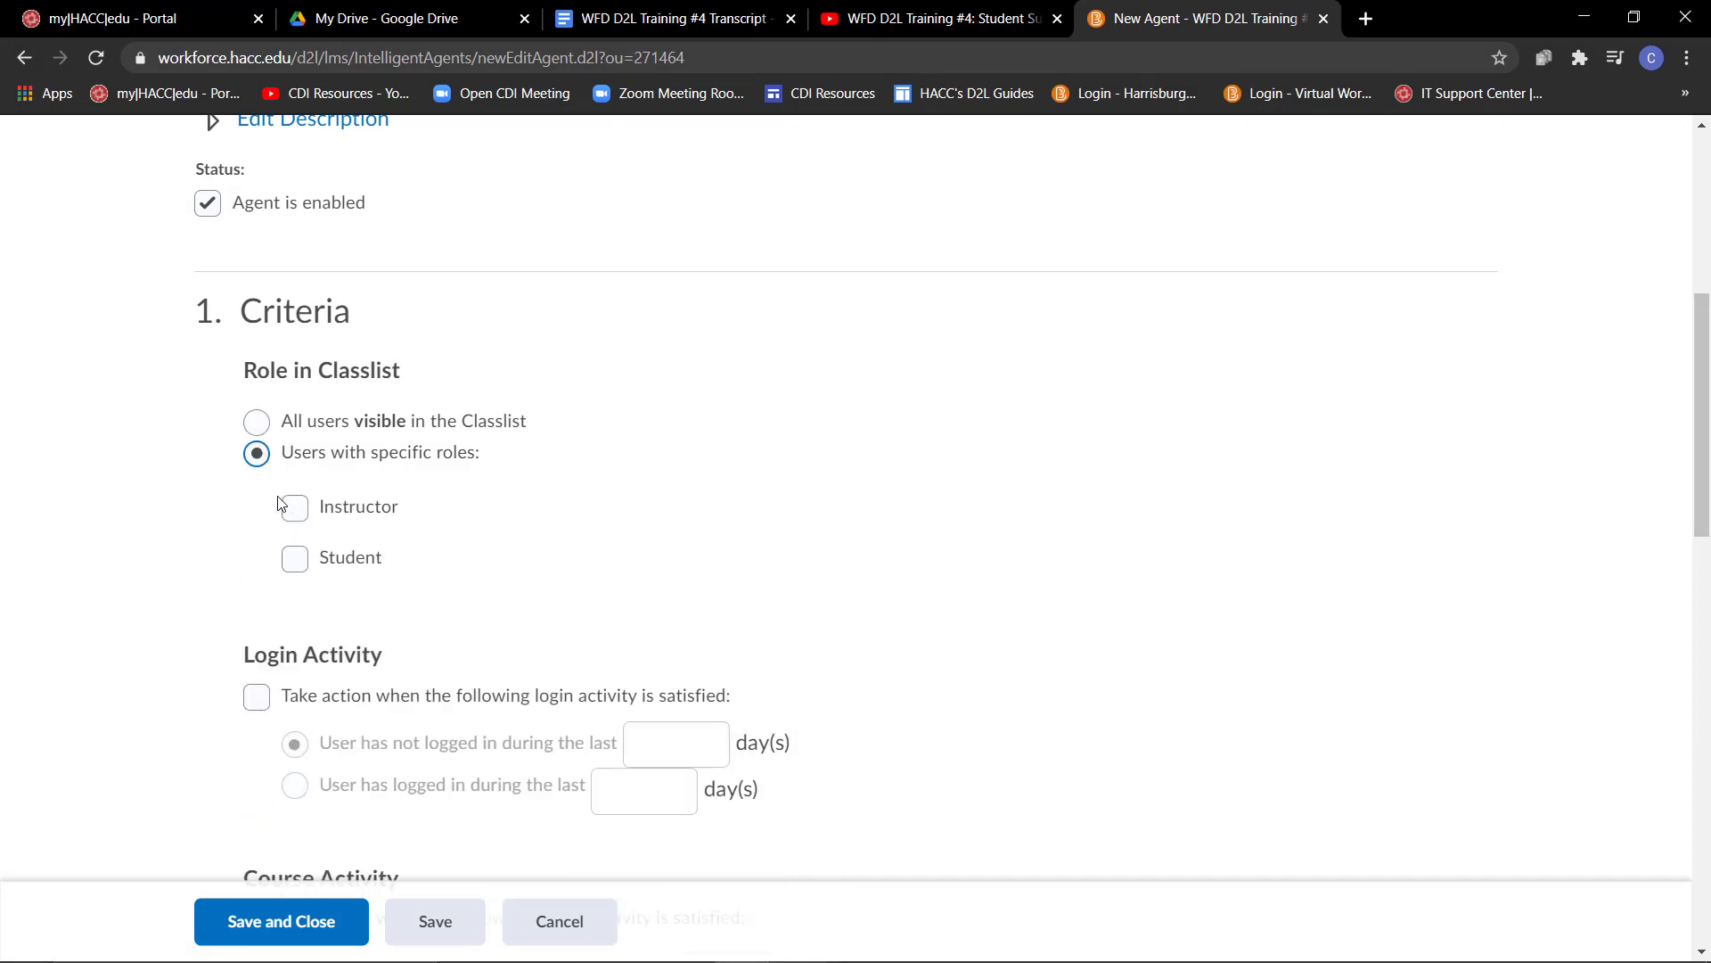
{"action": "left_click", "coordinate": [296, 568]}
- Enable the course activity criterion for users who have not accessed the course in the last 5 days
{"action": "scroll", "coordinate": [124, 606], "scroll_direction": "down", "scroll_amount": 5}
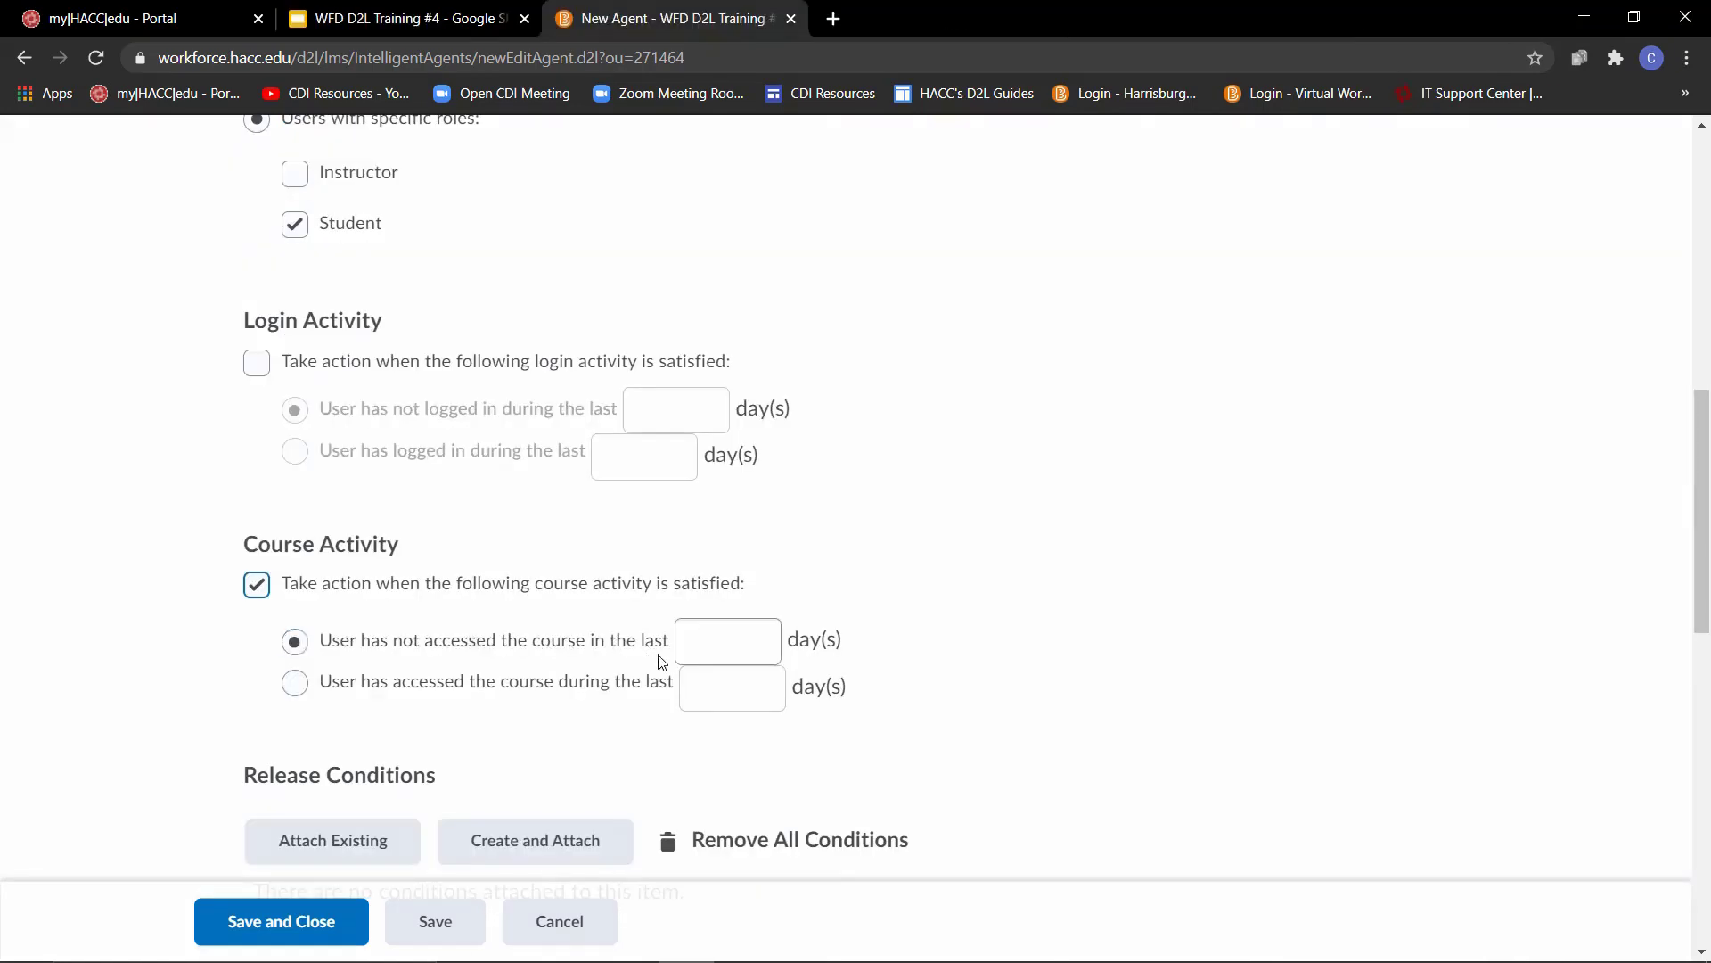
{"action": "left_click", "coordinate": [718, 645]}
{"action": "type", "text": "5"}
{"action": "left_click", "coordinate": [878, 491]}
- Set the agent to take action every time its criteria are satisfied, and enable sending an email
{"action": "scroll", "coordinate": [53, 645], "scroll_direction": "down", "scroll_amount": 6}
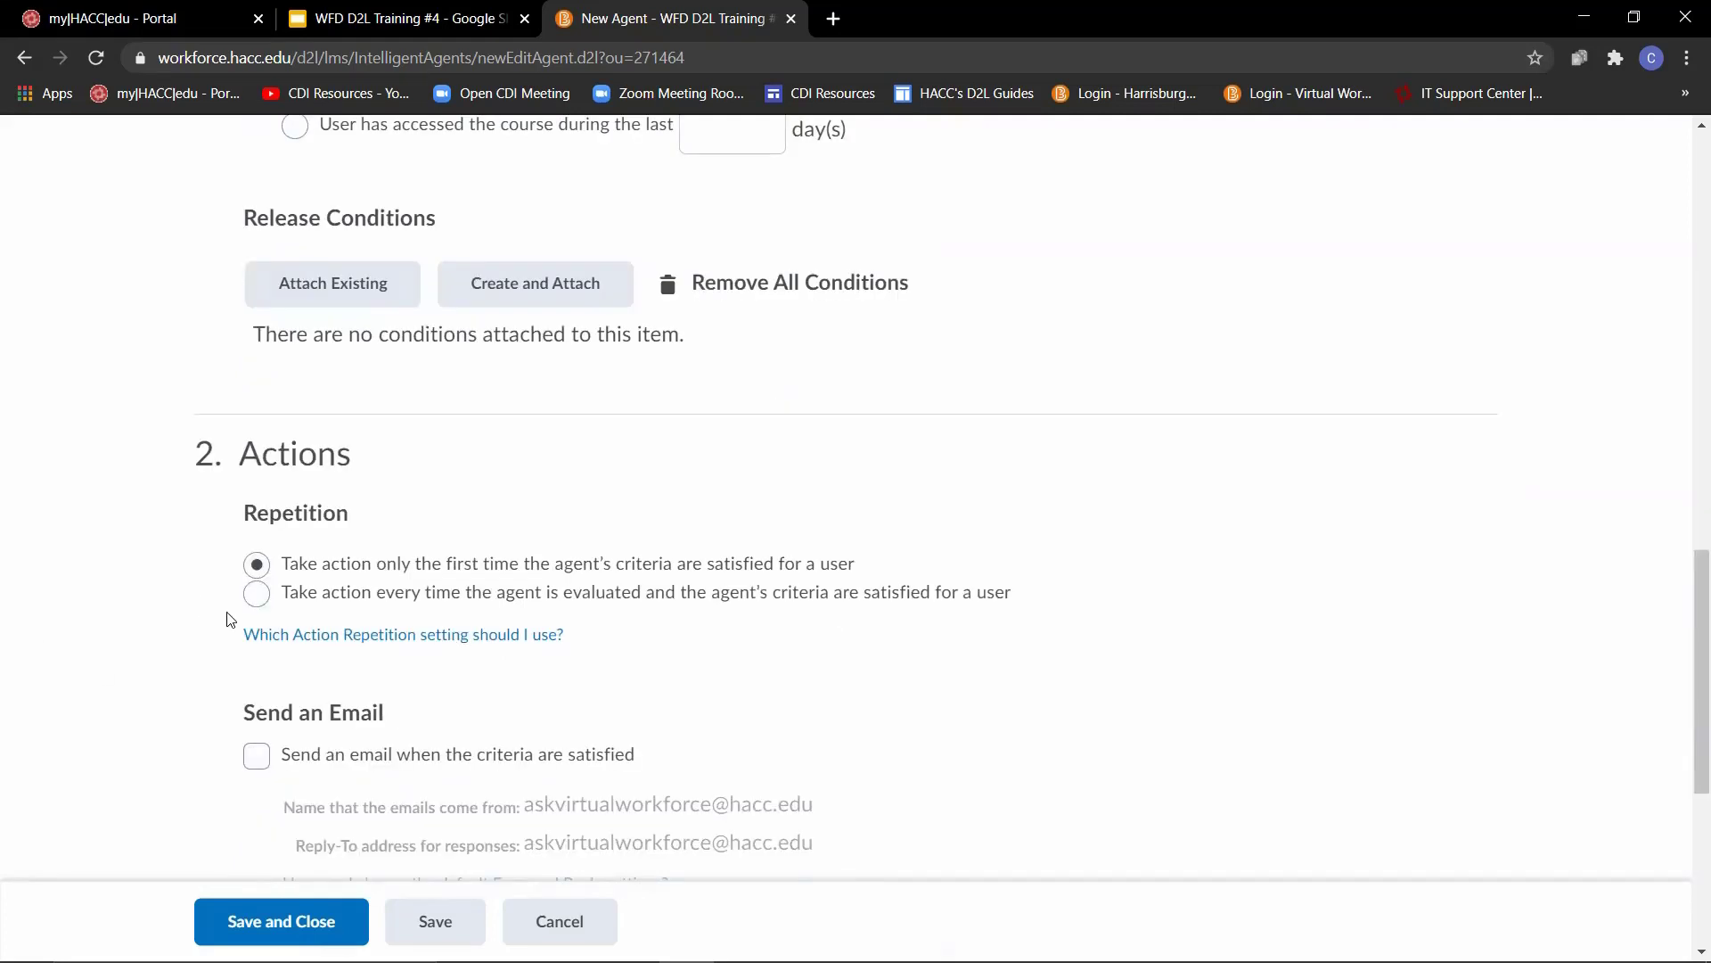
{"action": "left_click", "coordinate": [257, 593]}
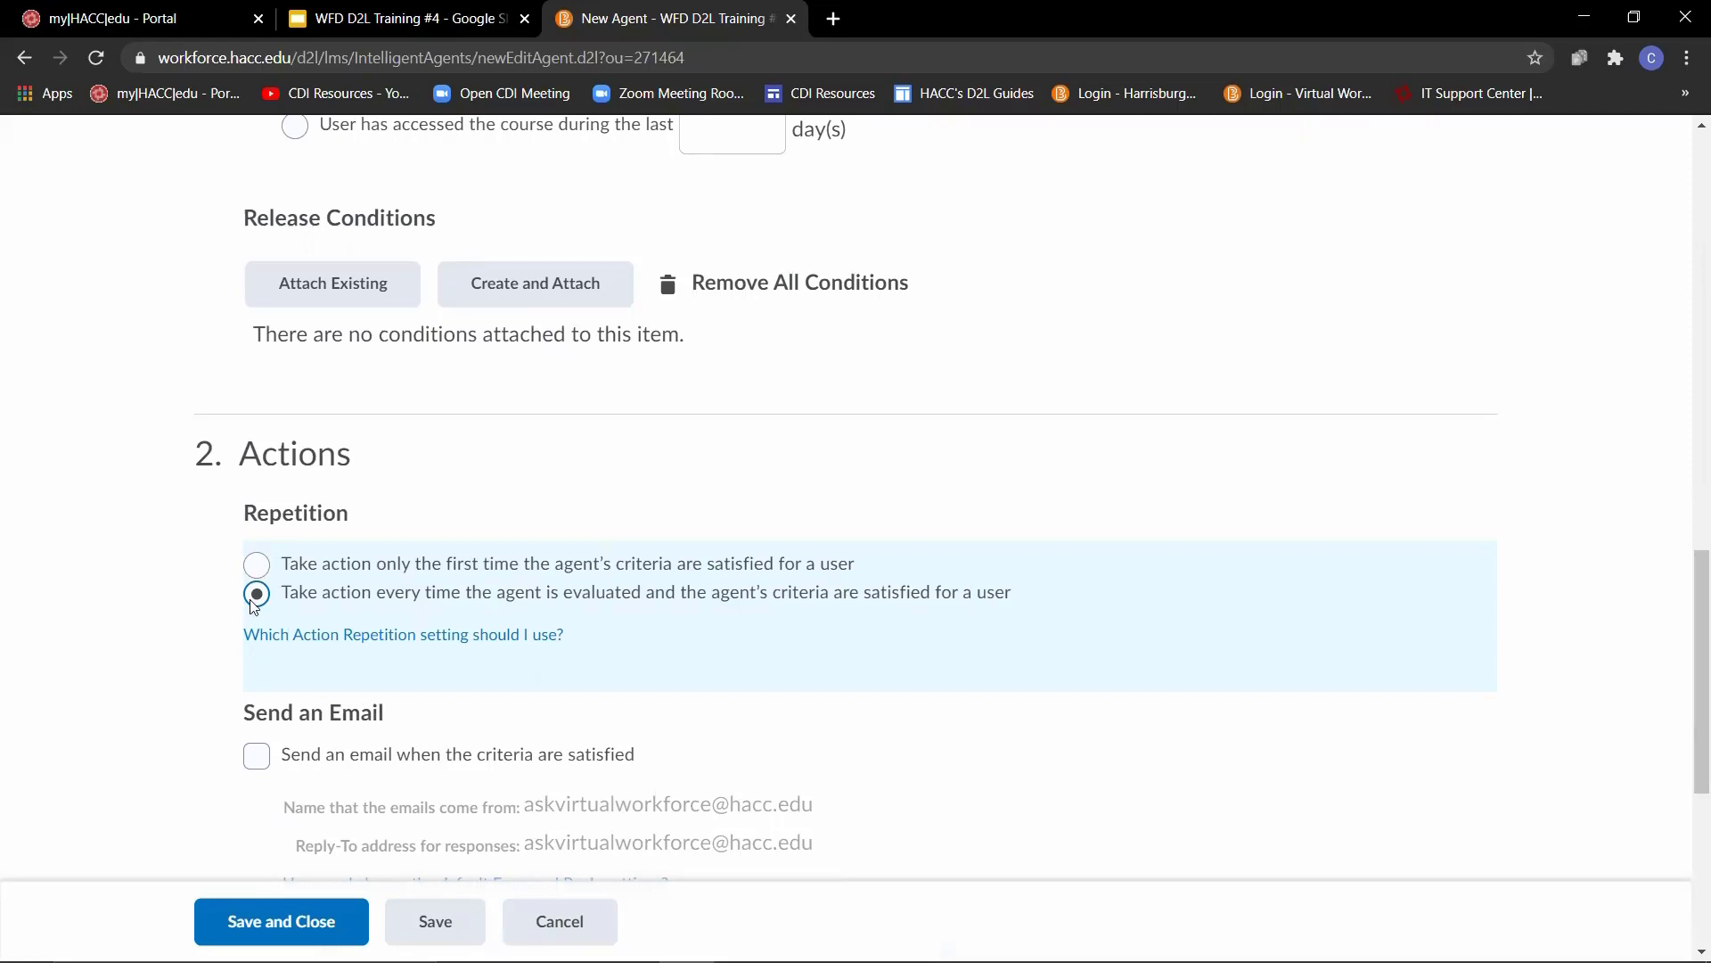
{"action": "scroll", "coordinate": [213, 604], "scroll_direction": "down", "scroll_amount": 4}
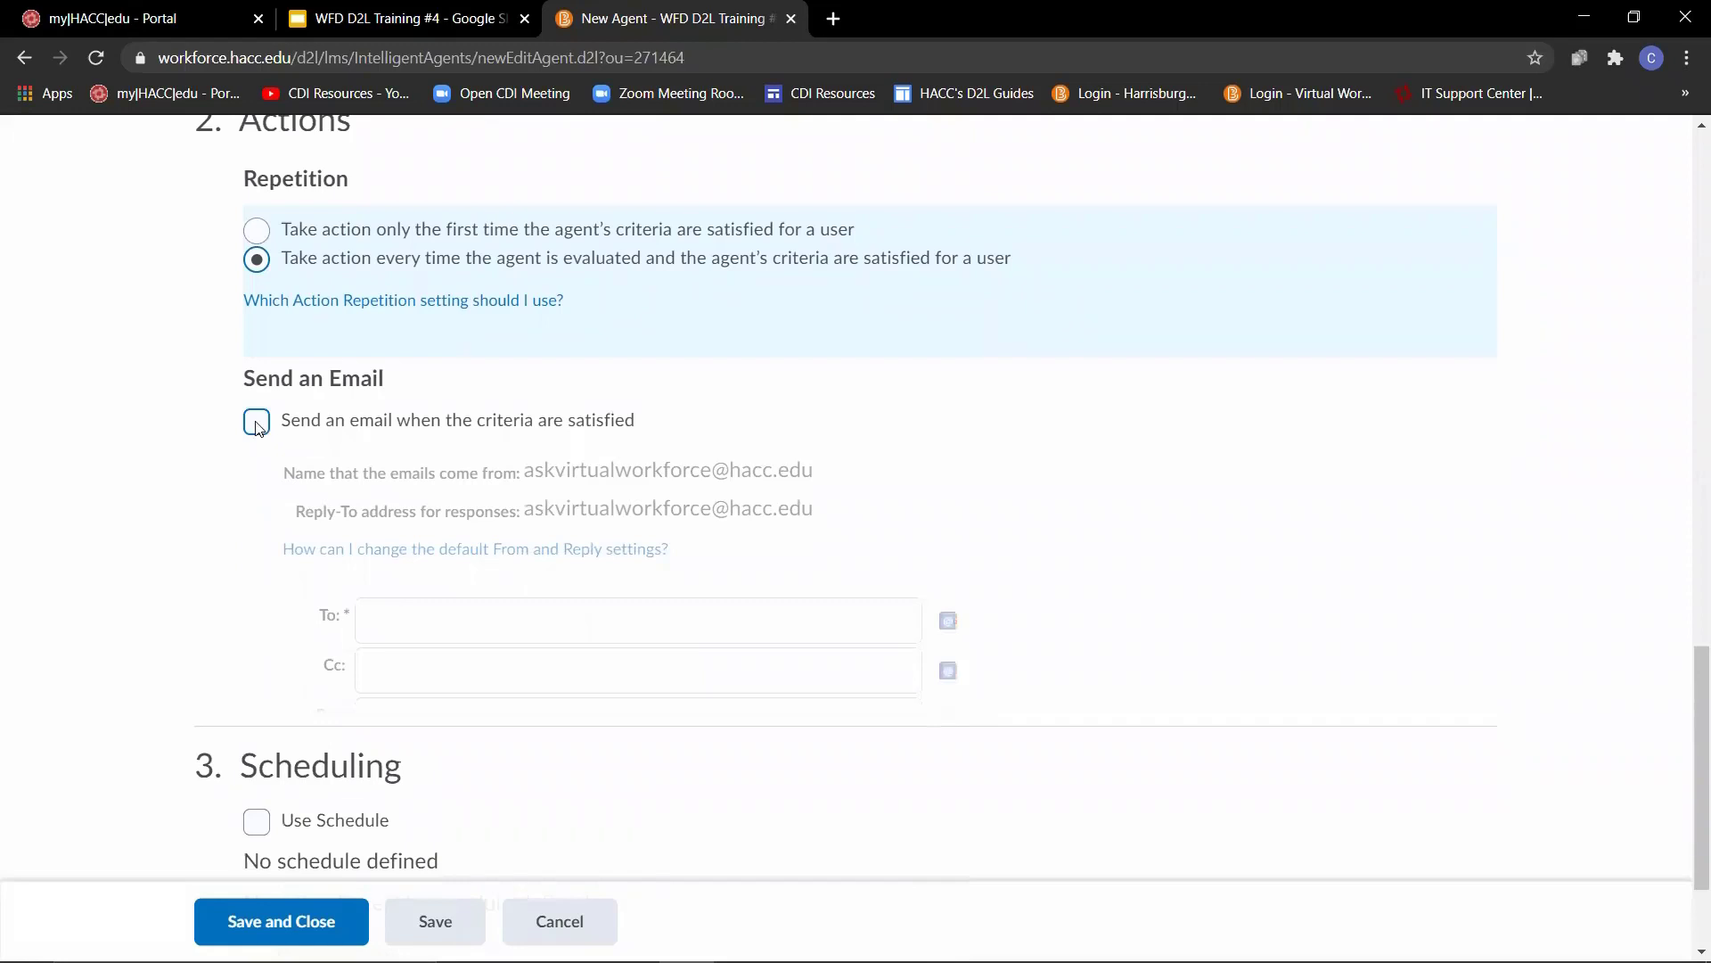
{"action": "left_click", "coordinate": [257, 426]}
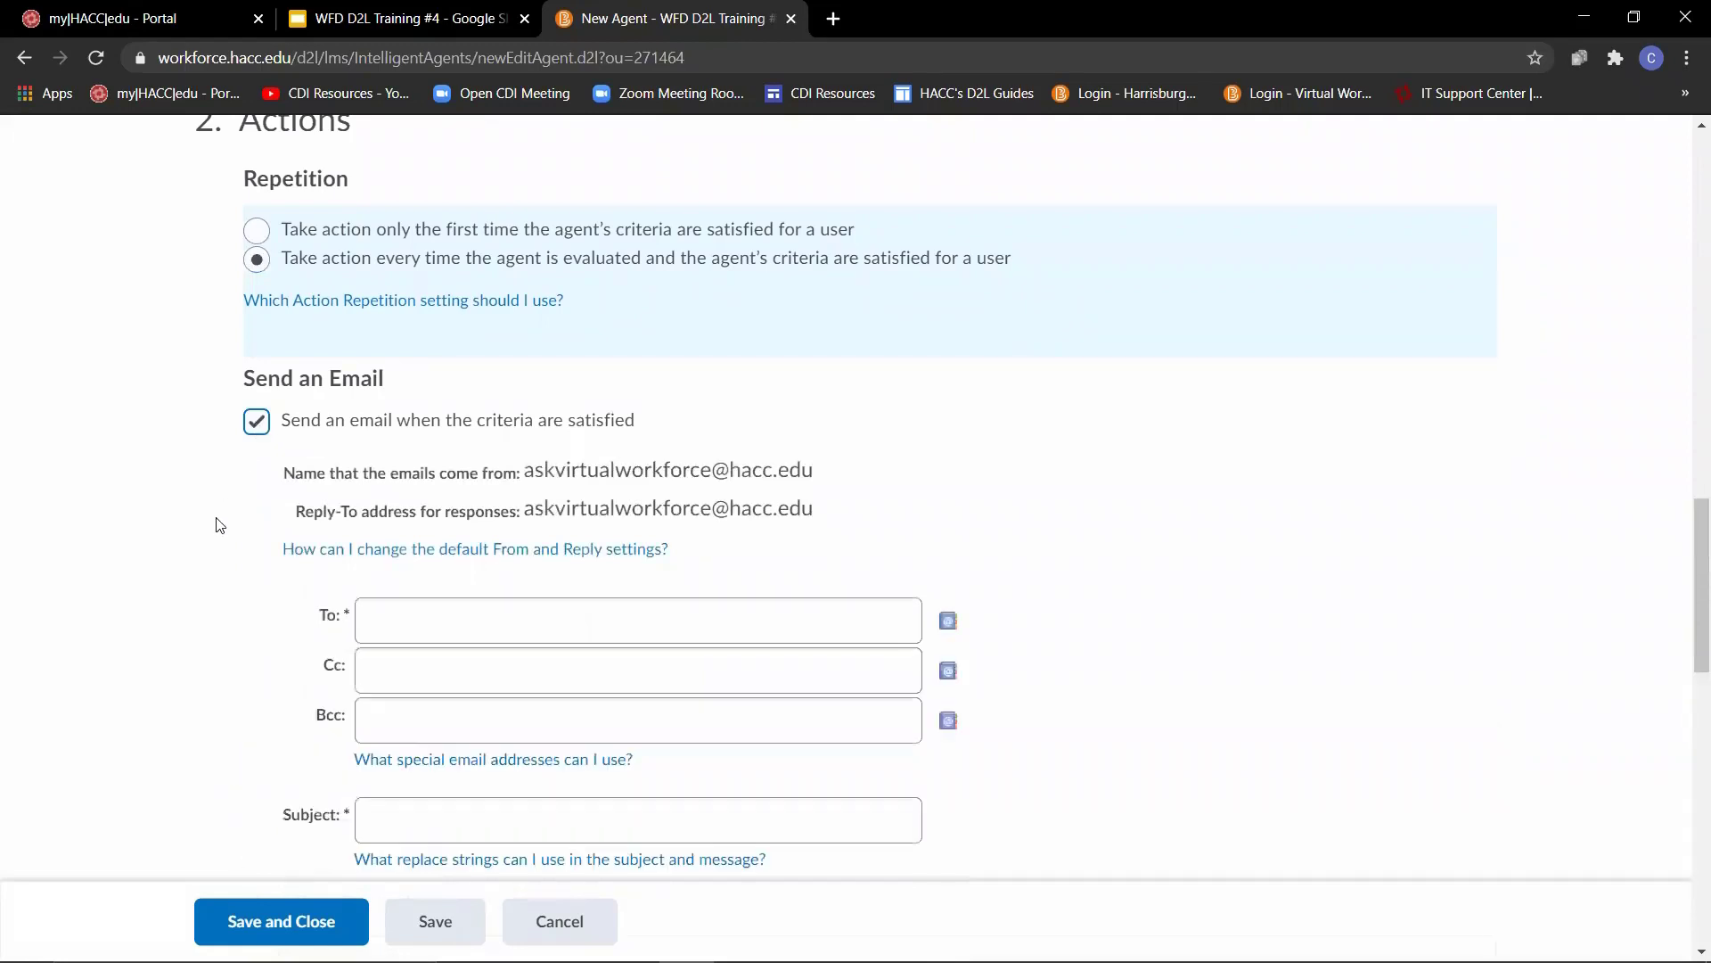
- Address the agent's email to {InitiatingUser}
{"action": "scroll", "coordinate": [219, 525], "scroll_direction": "down", "scroll_amount": 2}
{"action": "left_click", "coordinate": [456, 397]}
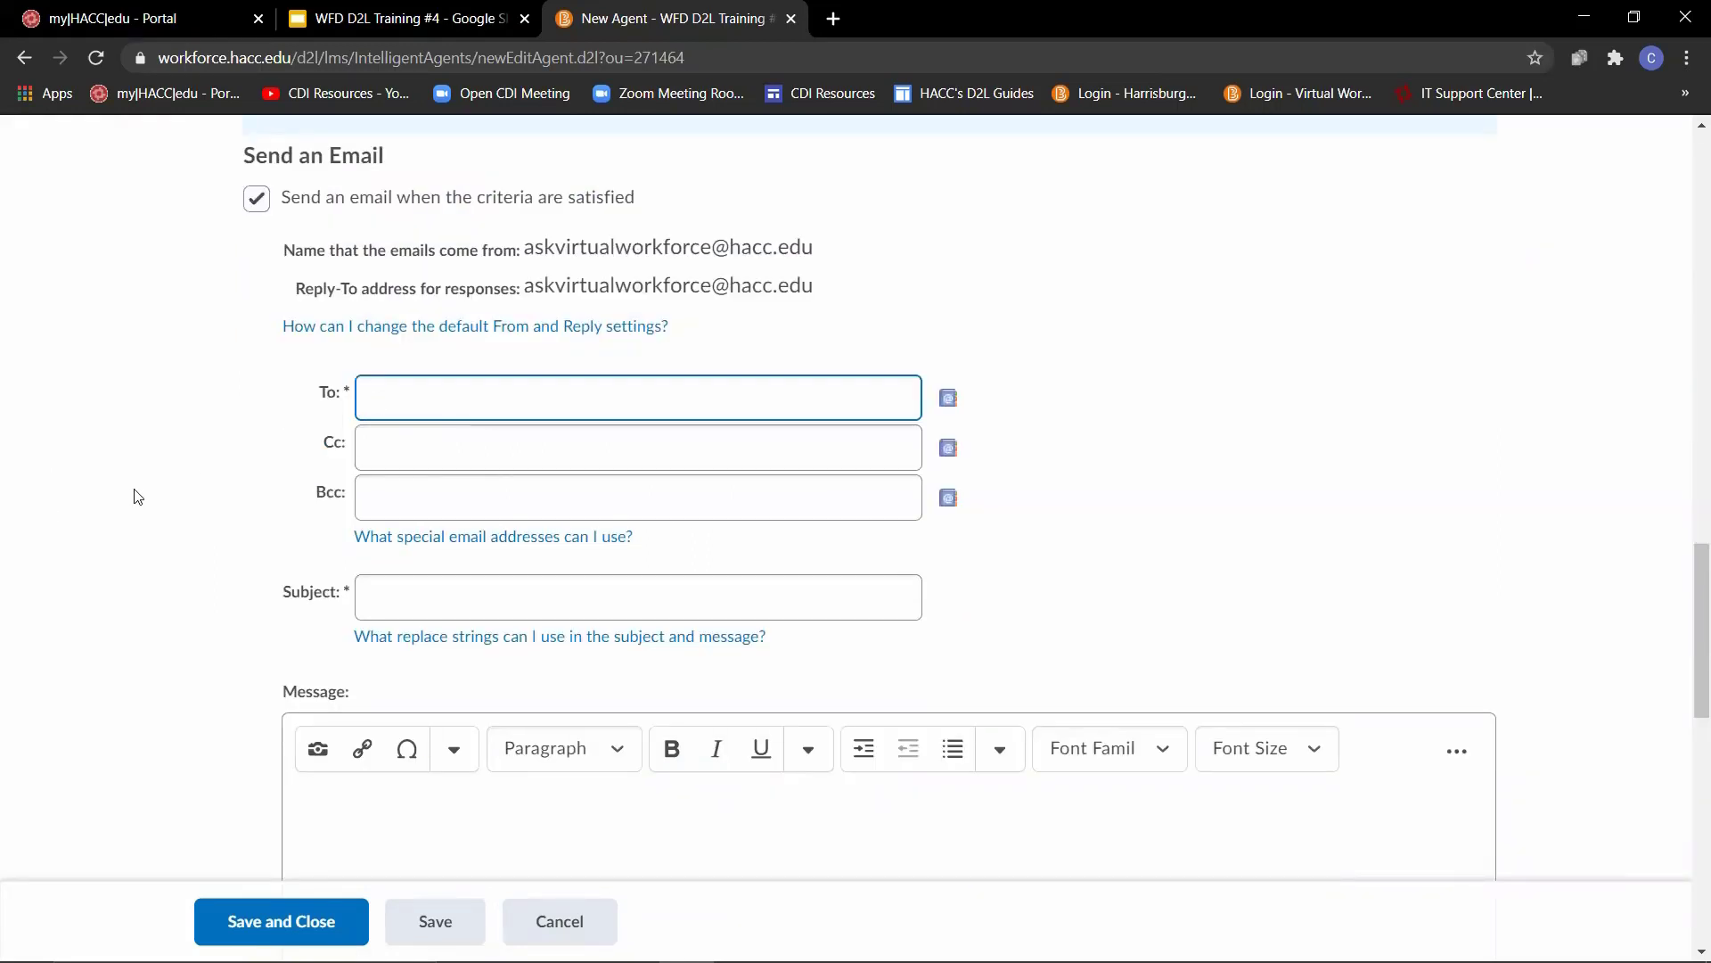
{"action": "type", "text": "{"}
{"action": "type", "text": "IniatingUser"}
{"action": "type", "text": "}"}
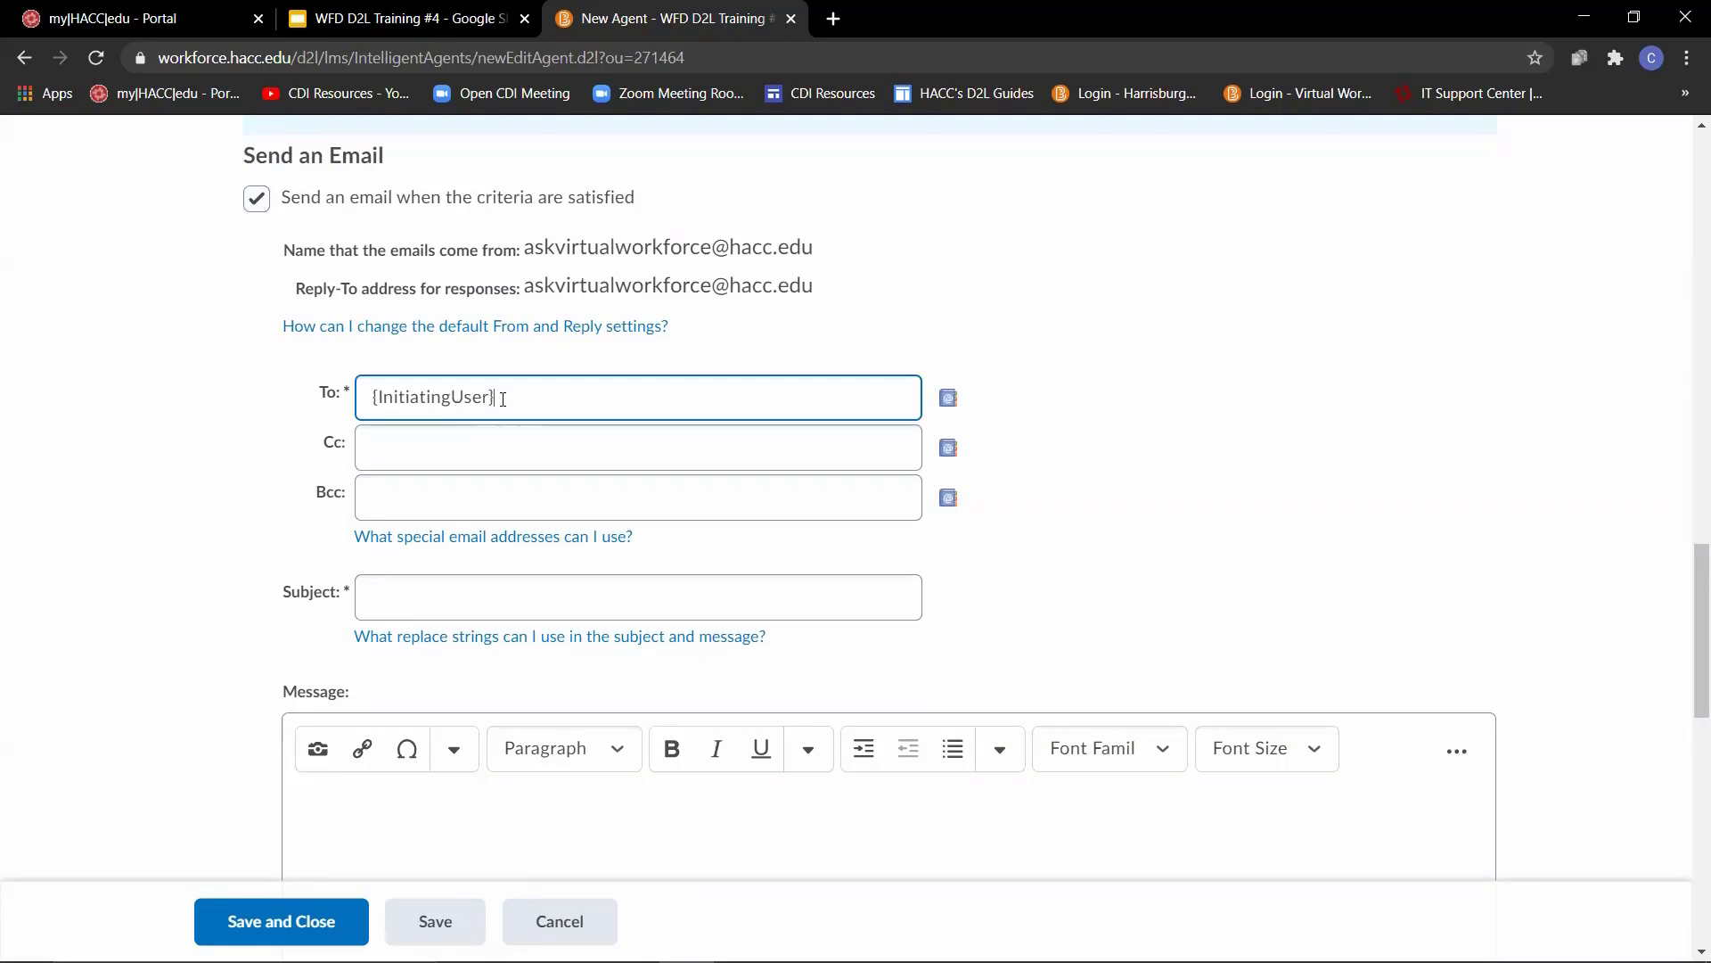
{"action": "left_click_drag", "start_coordinate": [499, 398], "coordinate": [377, 397]}
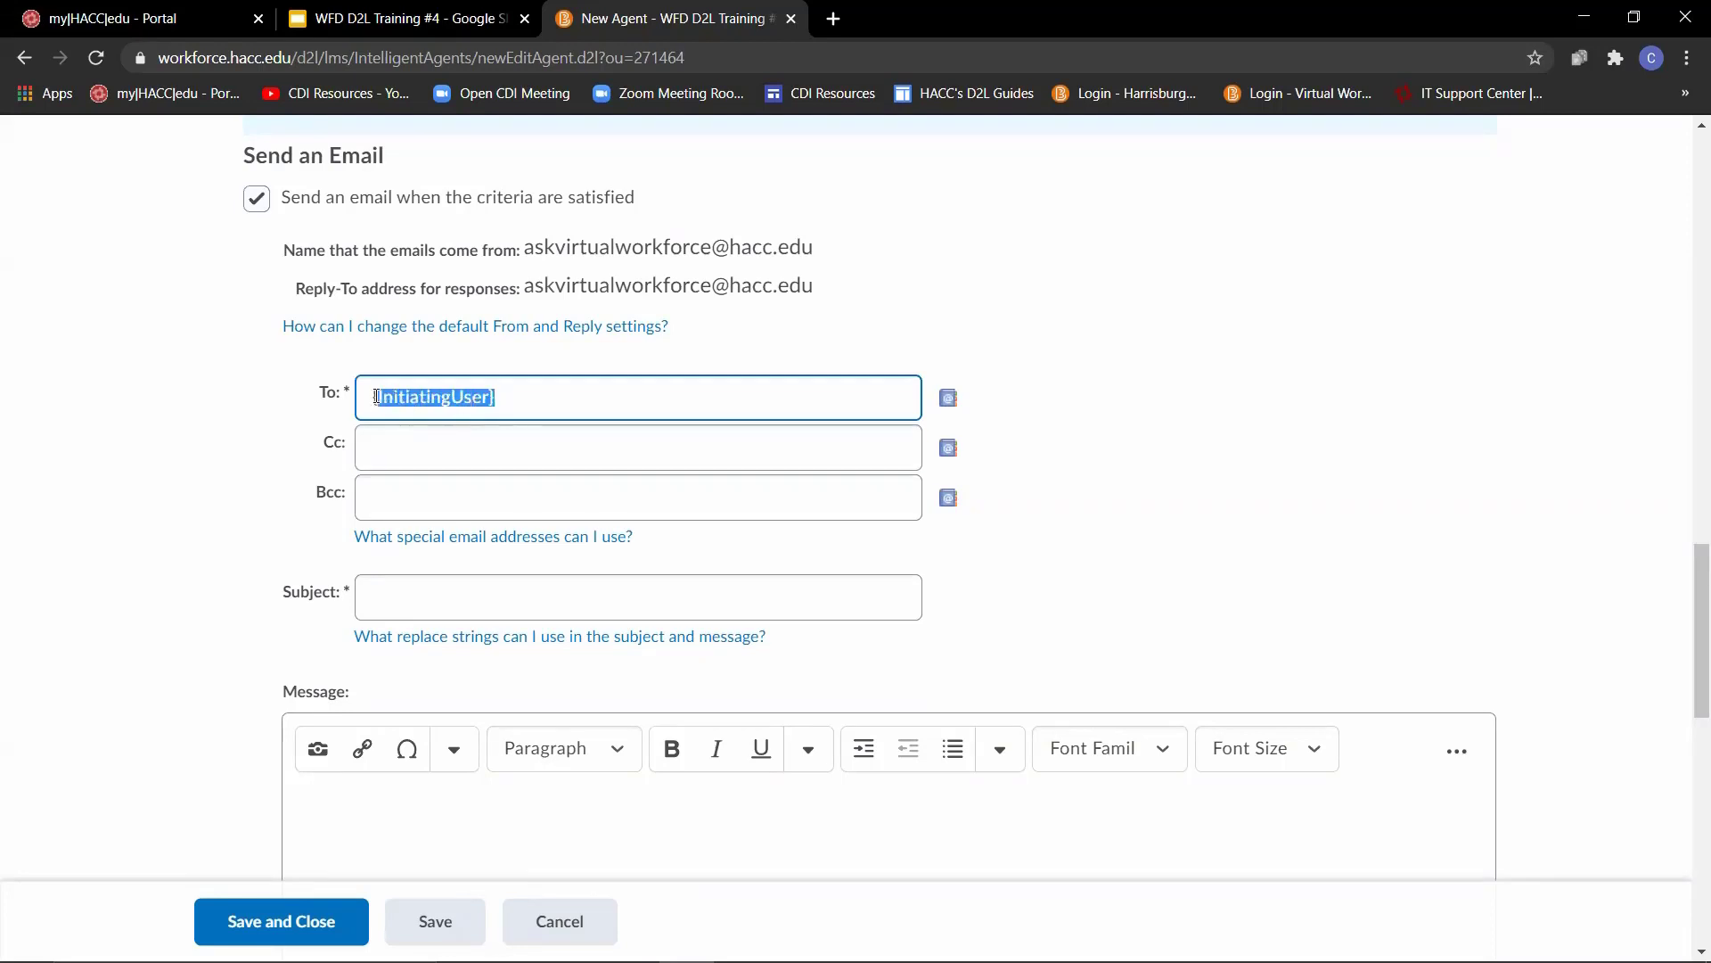
{"action": "left_click", "coordinate": [189, 440]}
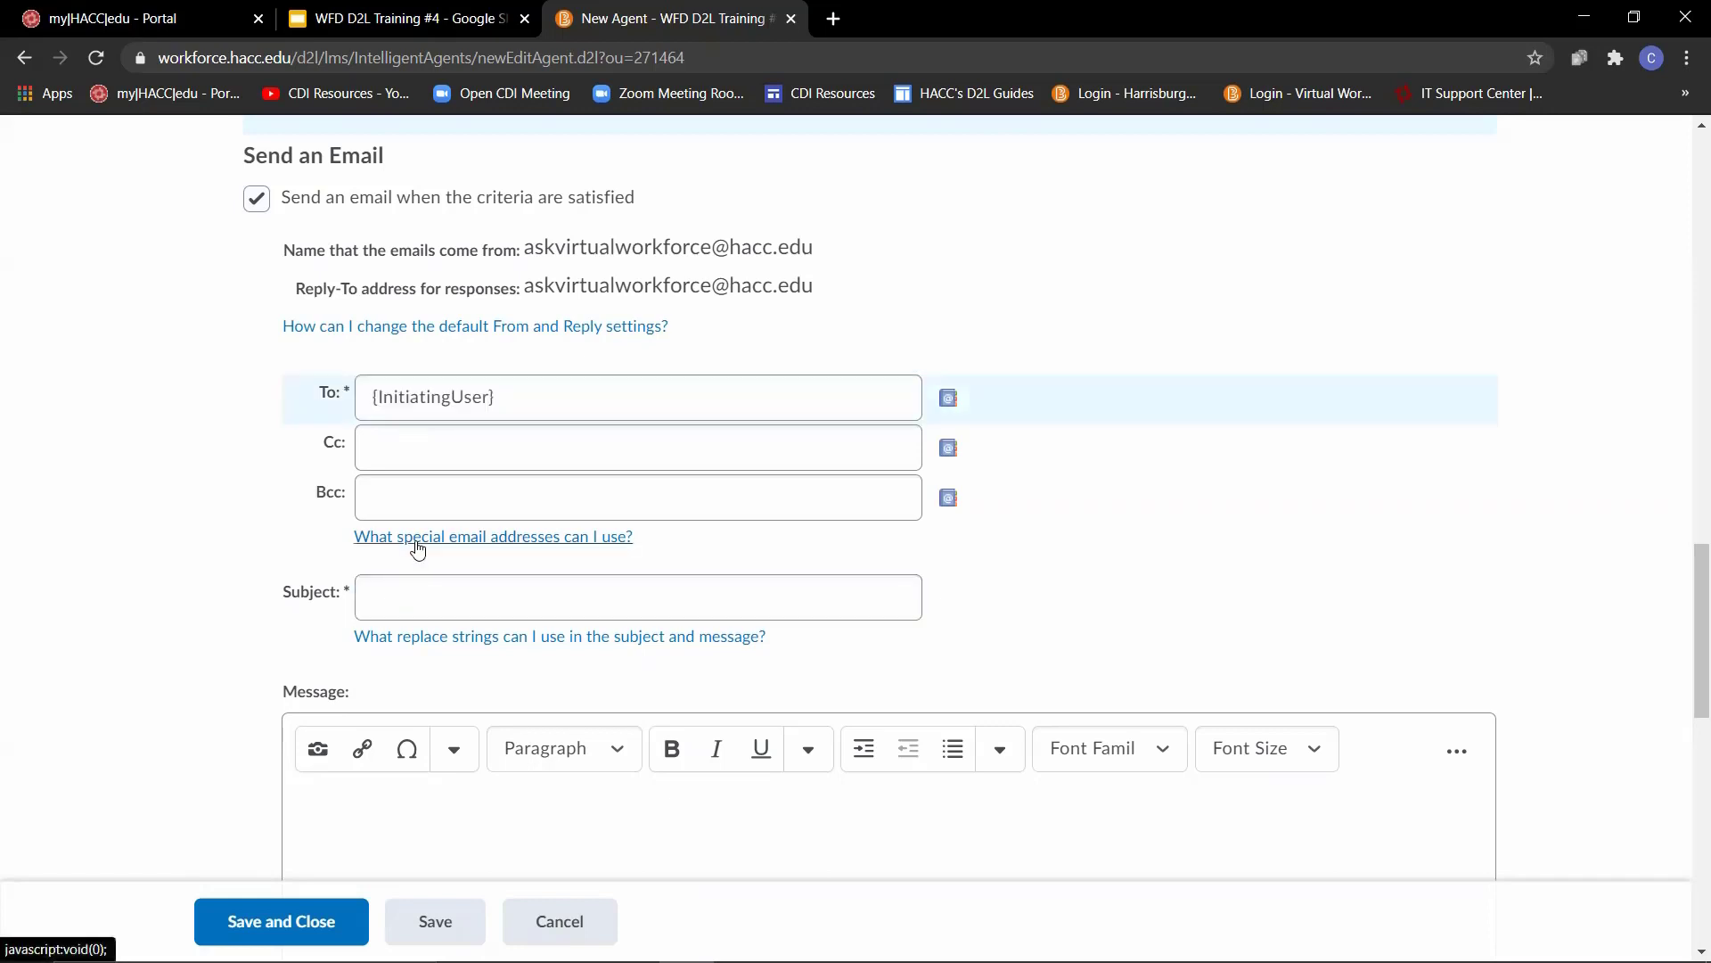
- Review which special email addresses are supported, and set the agent email's subject to "Activity in {OrgUnitName}"
{"action": "left_click", "coordinate": [416, 539]}
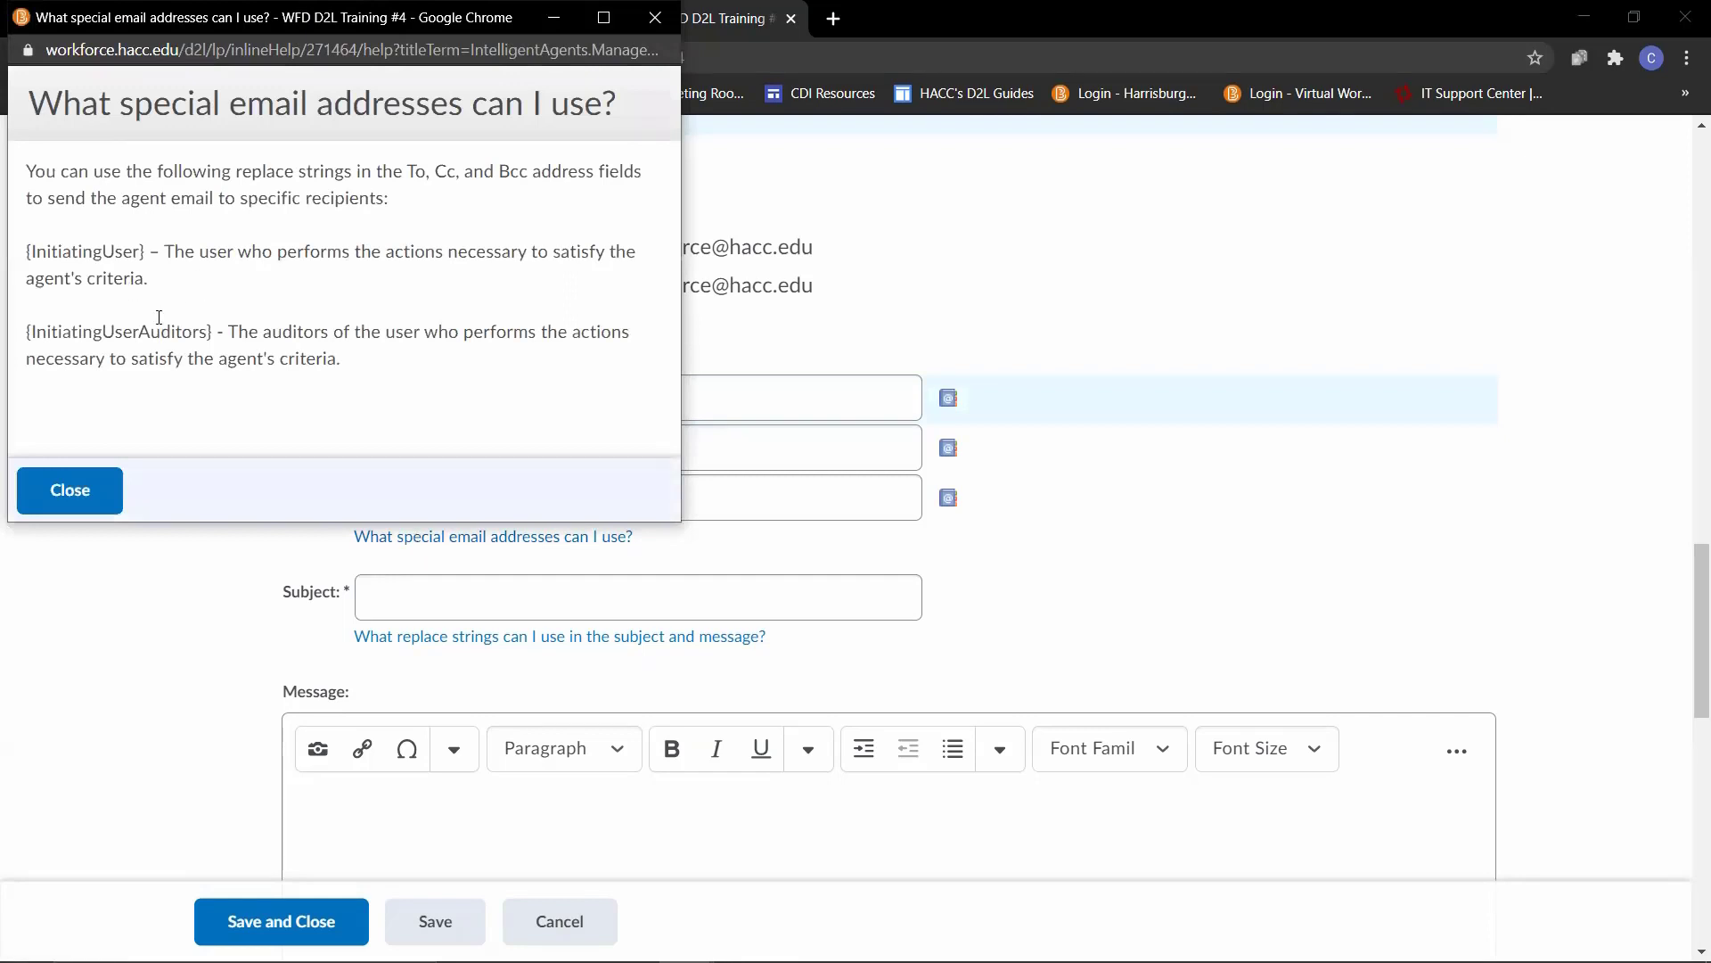
{"action": "left_click", "coordinate": [112, 496]}
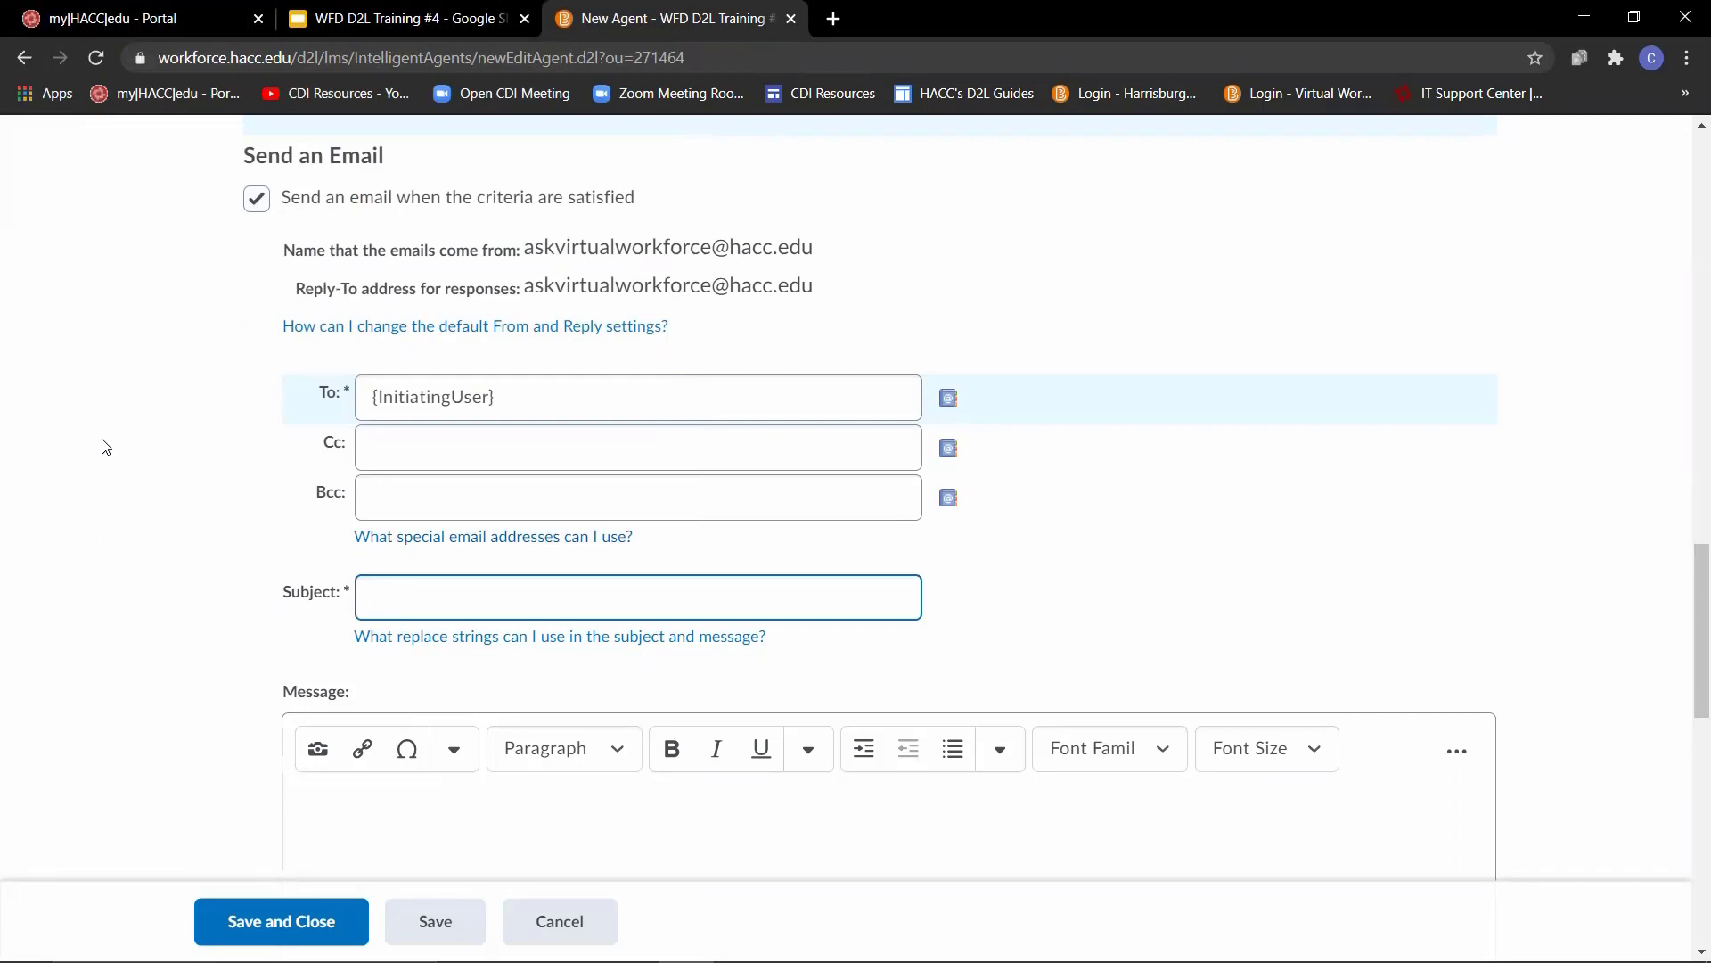
{"action": "type", "text": "Activity in {OrgUnitName"}
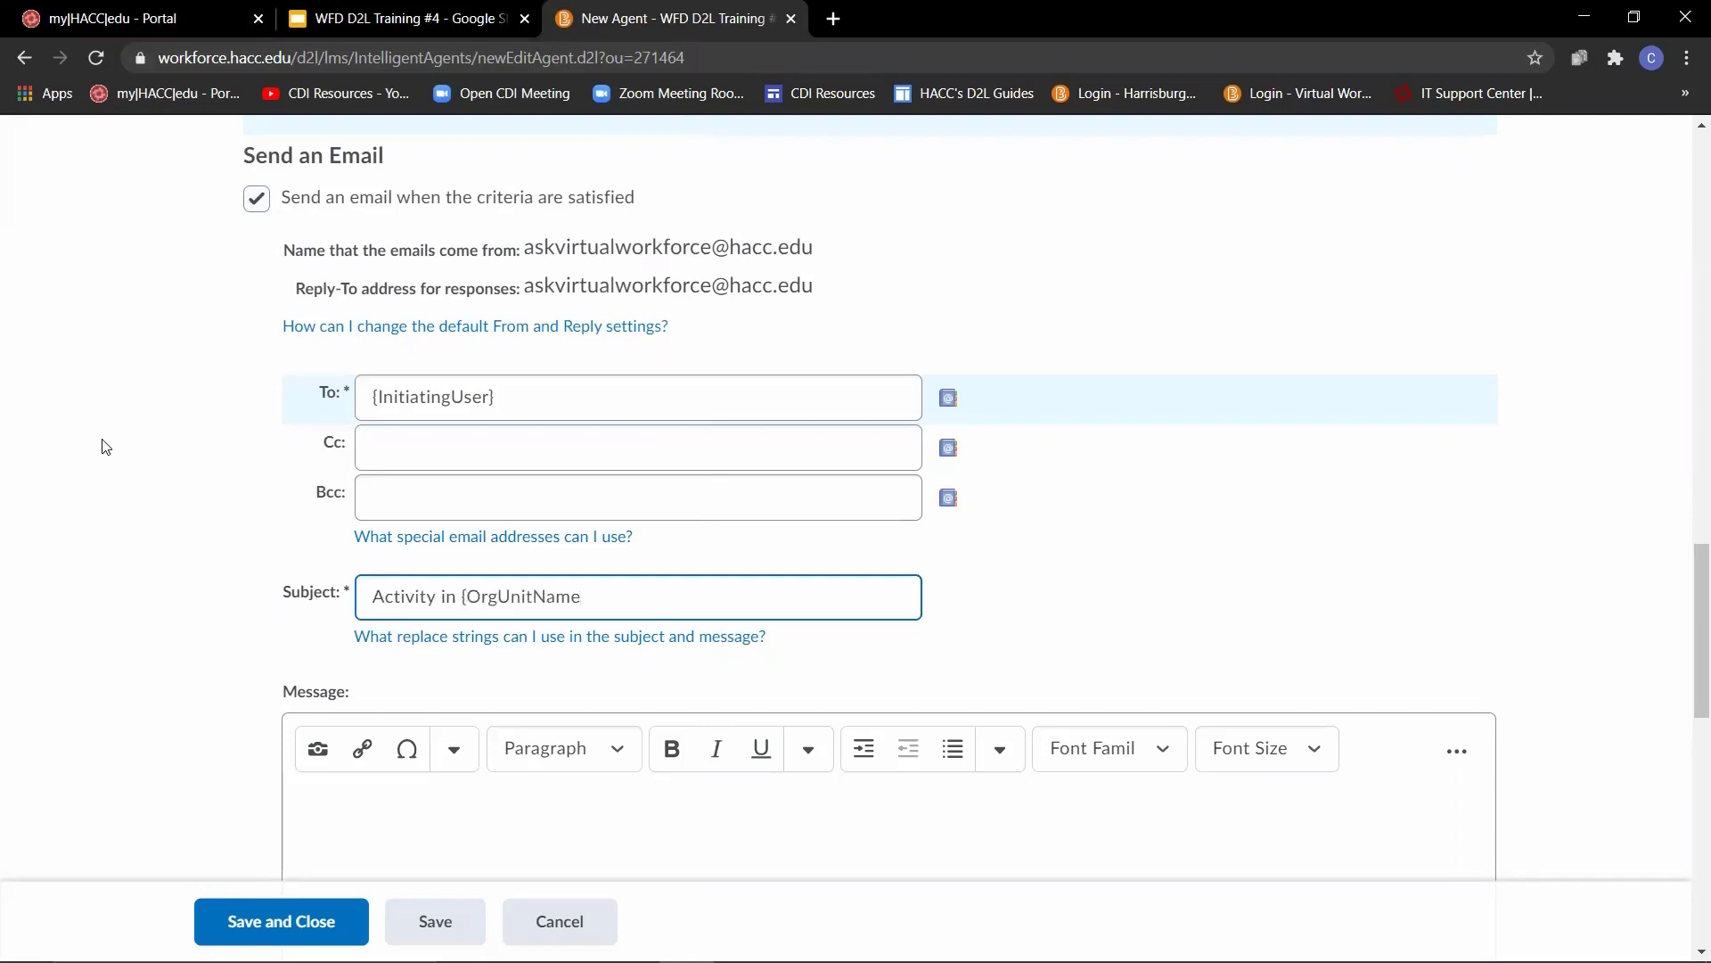
{"action": "type", "text": "}"}
{"action": "left_click", "coordinate": [104, 475]}
- Paste the prepared check-in message containing {InitiatingUserFirstName}, {OrgUnitName} and {LastCourseAccessDate} into the email's message body, and highlight the course name and access date strings
{"action": "scroll", "coordinate": [104, 475], "scroll_direction": "down", "scroll_amount": 3}
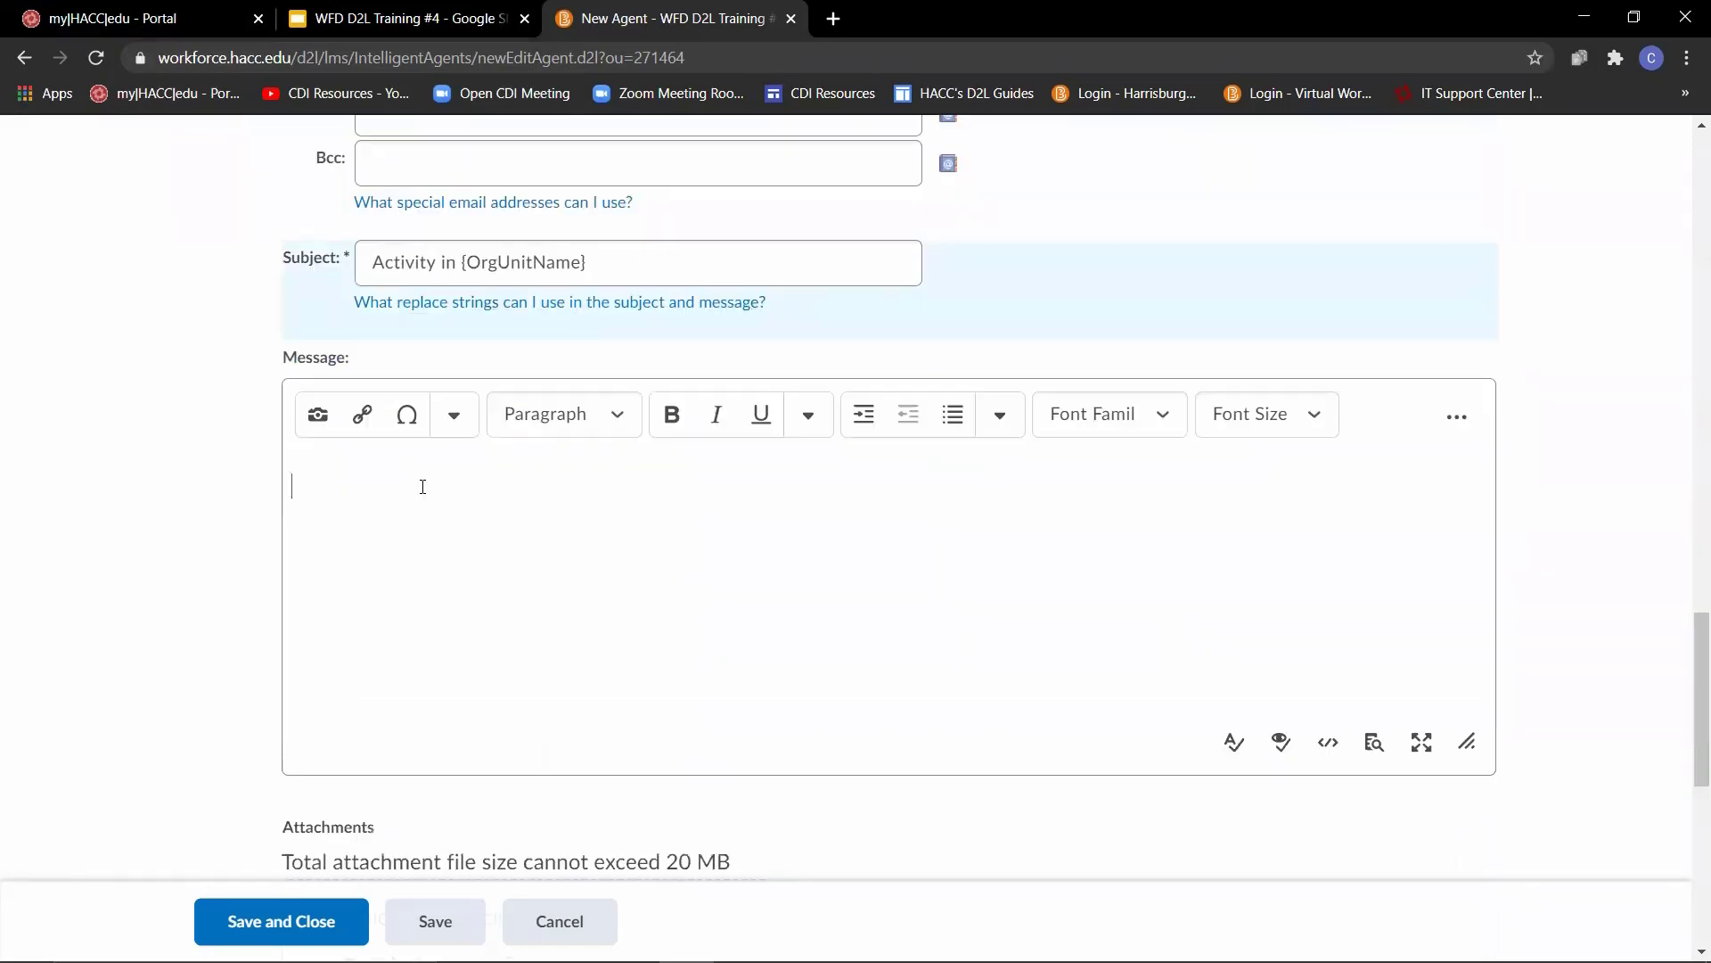
{"action": "type", "text": "{InitiatingUserFirstName}, I have noticed that you have not accessed {OrgUnitName} in D2L since {LastCourseAccessDate}. I wanted to check in and ensure that everything is okay, and to also remind you that there is still time to catch up on course assignments. I would hate to see you fall behind in this course, so please let me know if you have any questions or need any assistance. -Professor _____"}
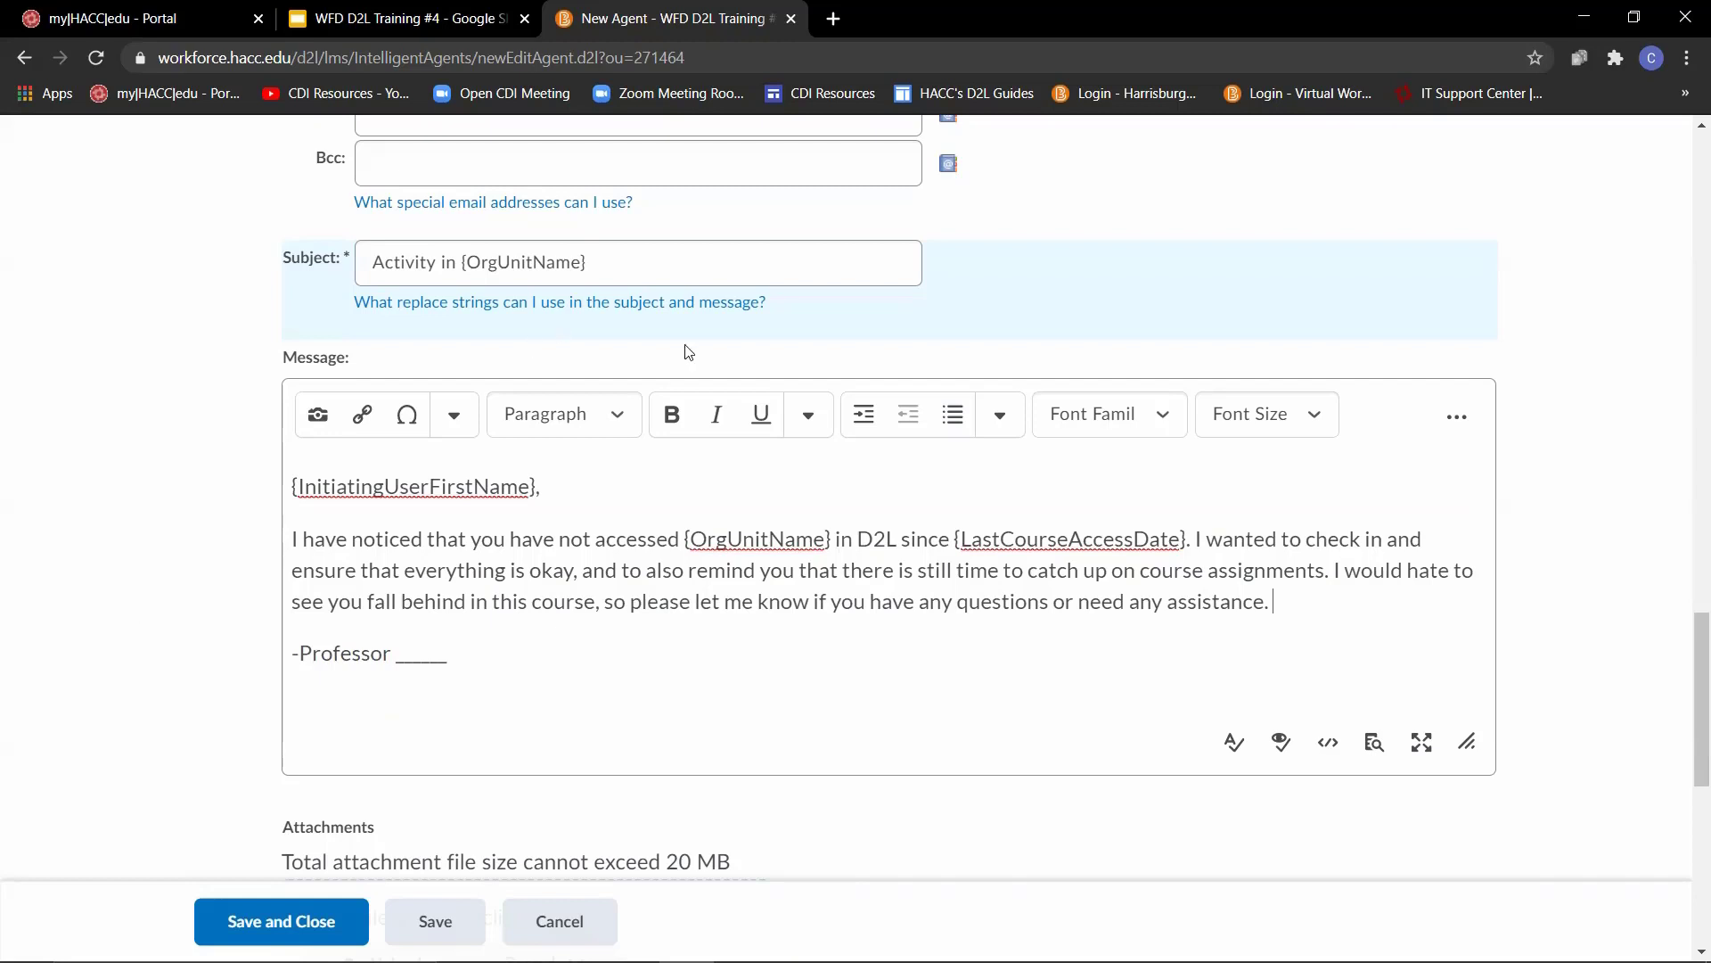
{"action": "left_click_drag", "start_coordinate": [835, 540], "coordinate": [688, 547]}
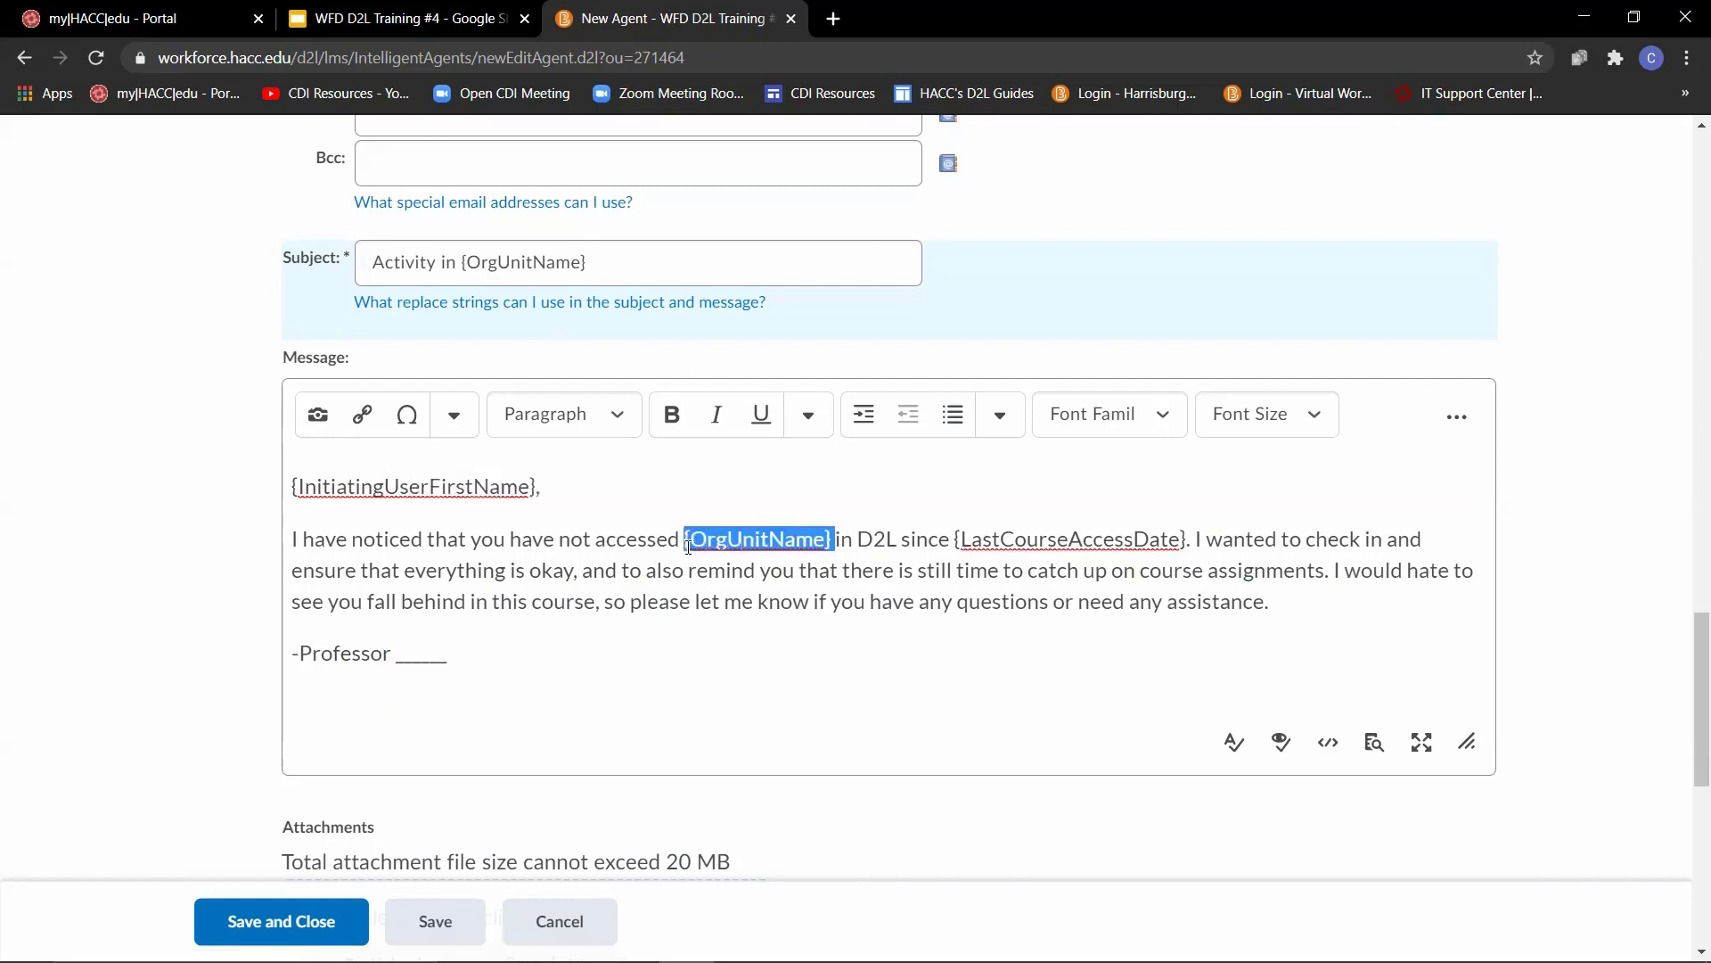
{"action": "left_click_drag", "start_coordinate": [1193, 540], "coordinate": [959, 540]}
- Enable a schedule for the agent and set it to repeat daily, every 2 days
{"action": "scroll", "coordinate": [147, 642], "scroll_direction": "down", "scroll_amount": 8}
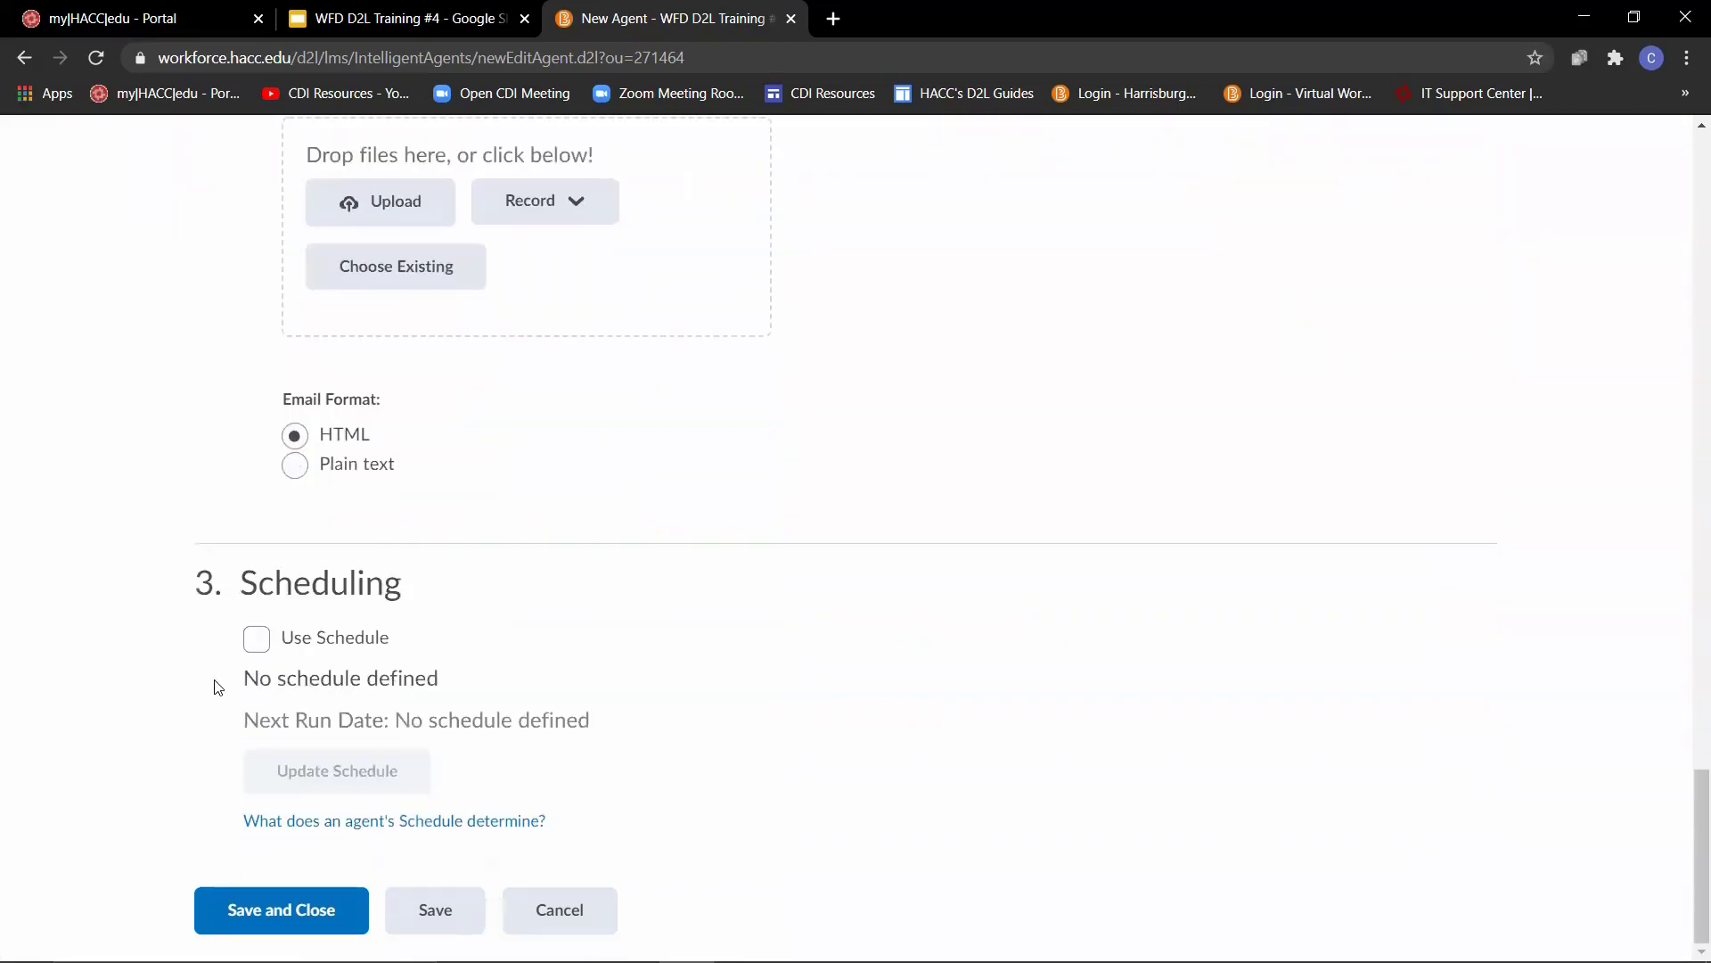
{"action": "left_click", "coordinate": [258, 644]}
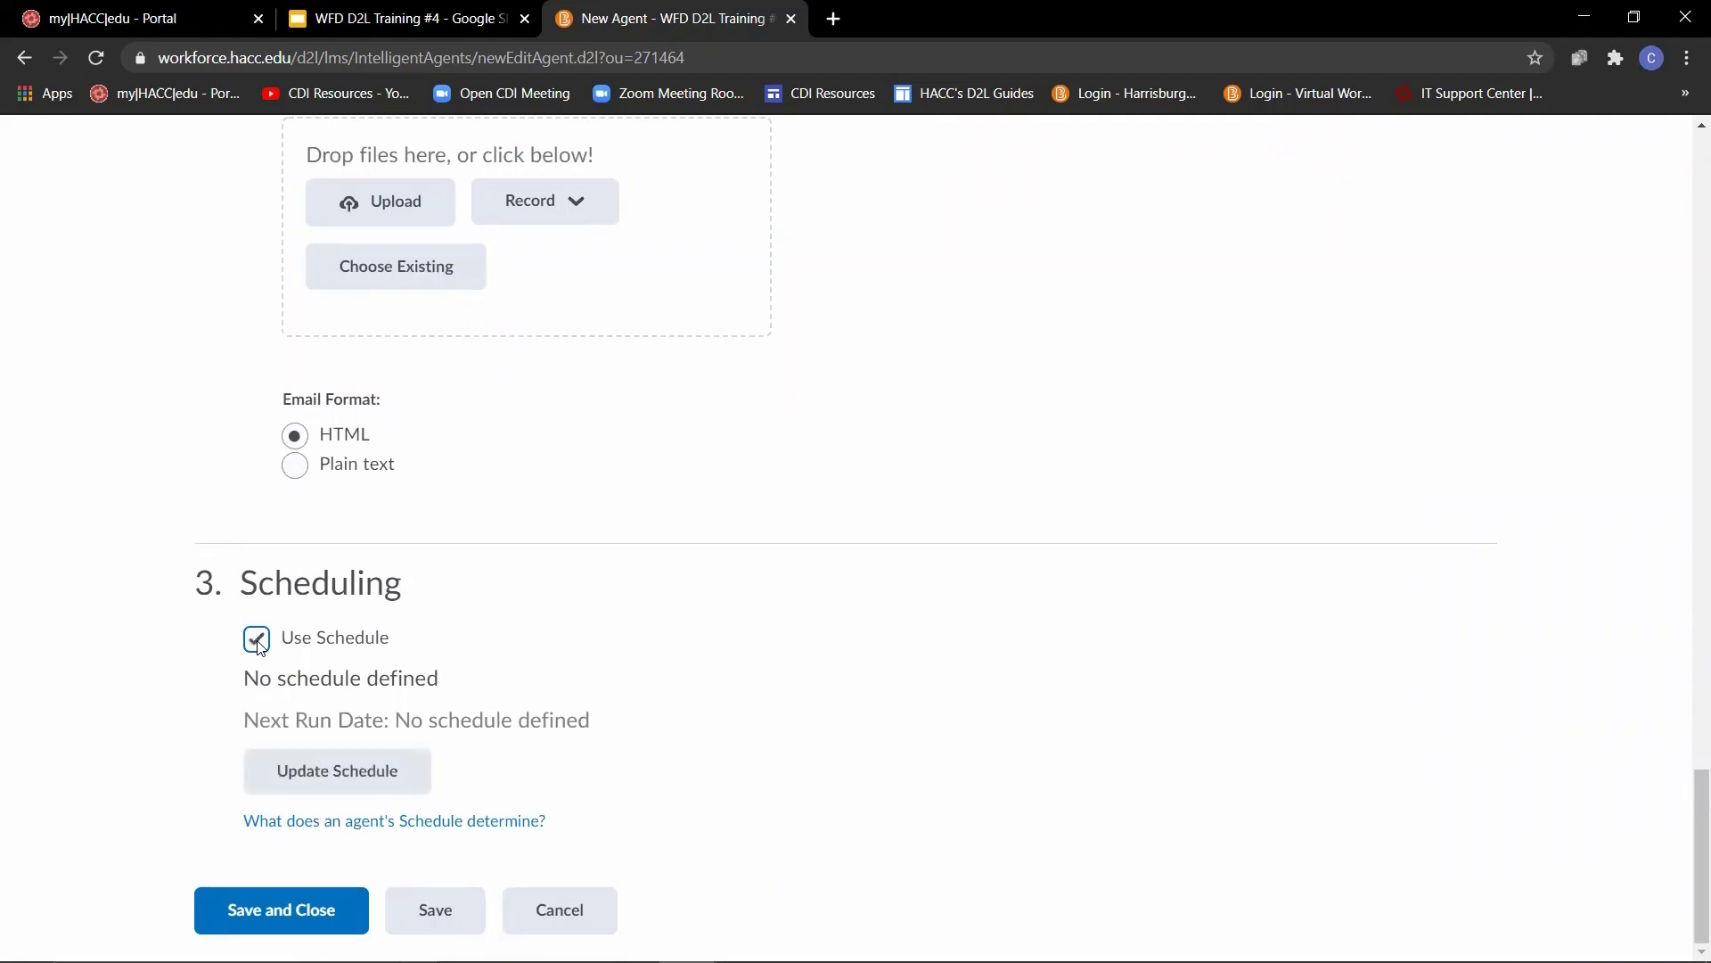
{"action": "left_click", "coordinate": [326, 775]}
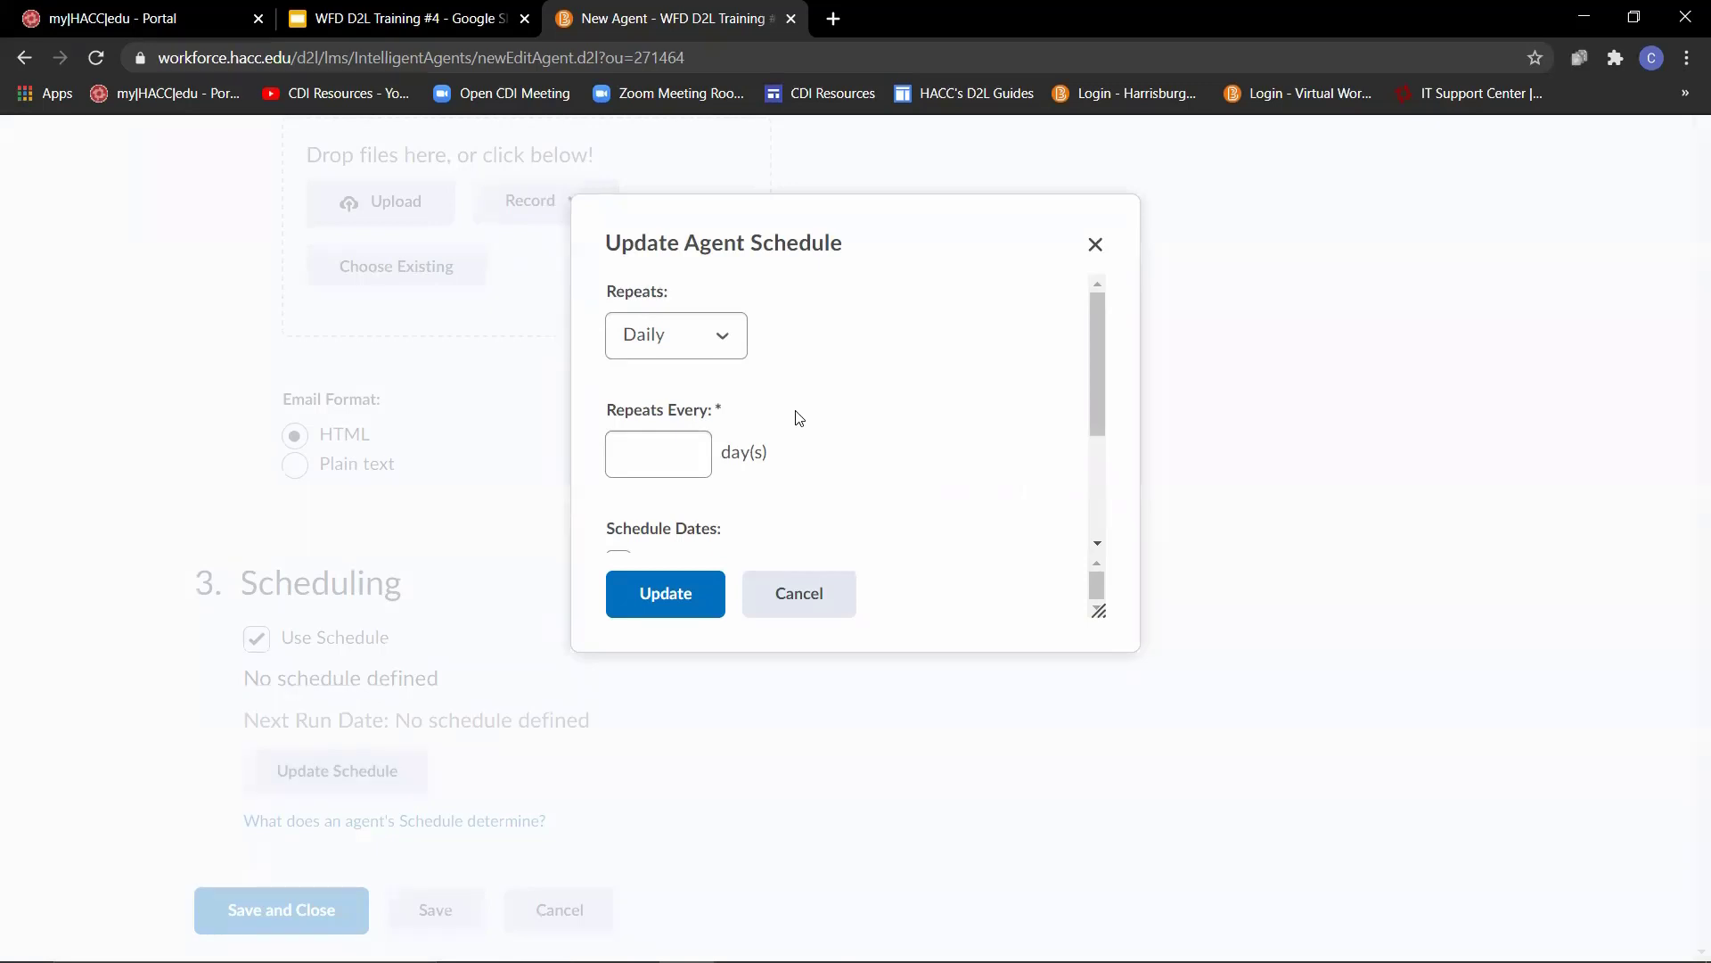
{"action": "left_click", "coordinate": [726, 338]}
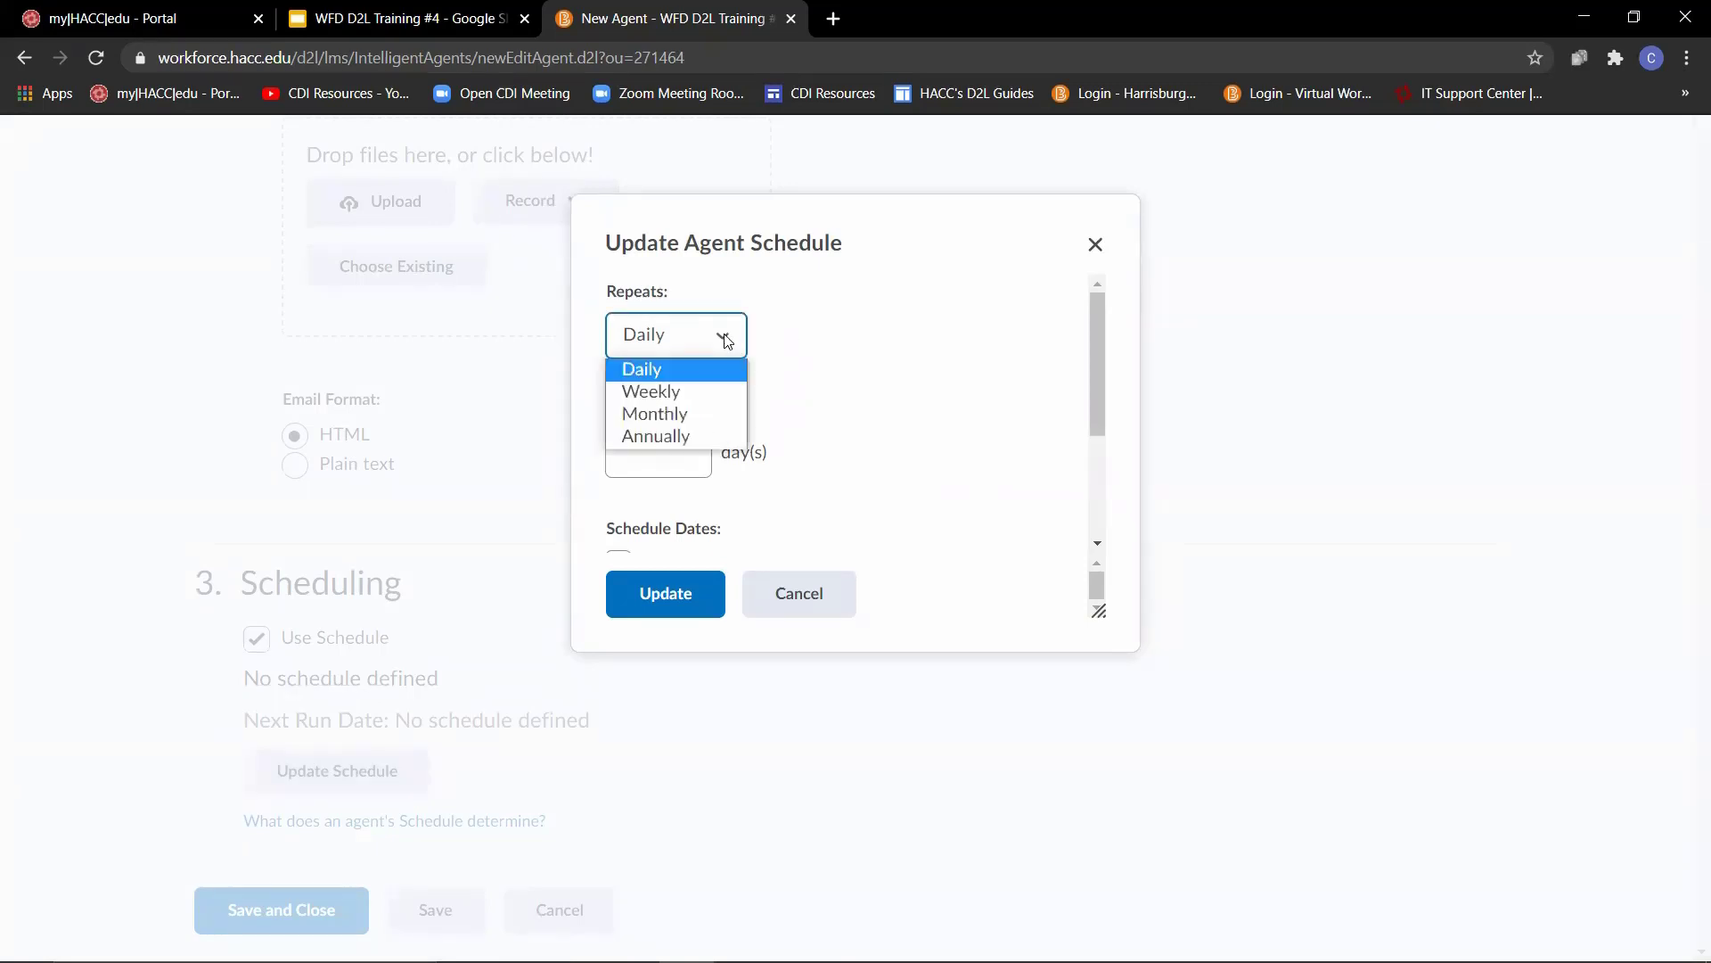
{"action": "left_click", "coordinate": [649, 376]}
{"action": "left_click", "coordinate": [682, 452]}
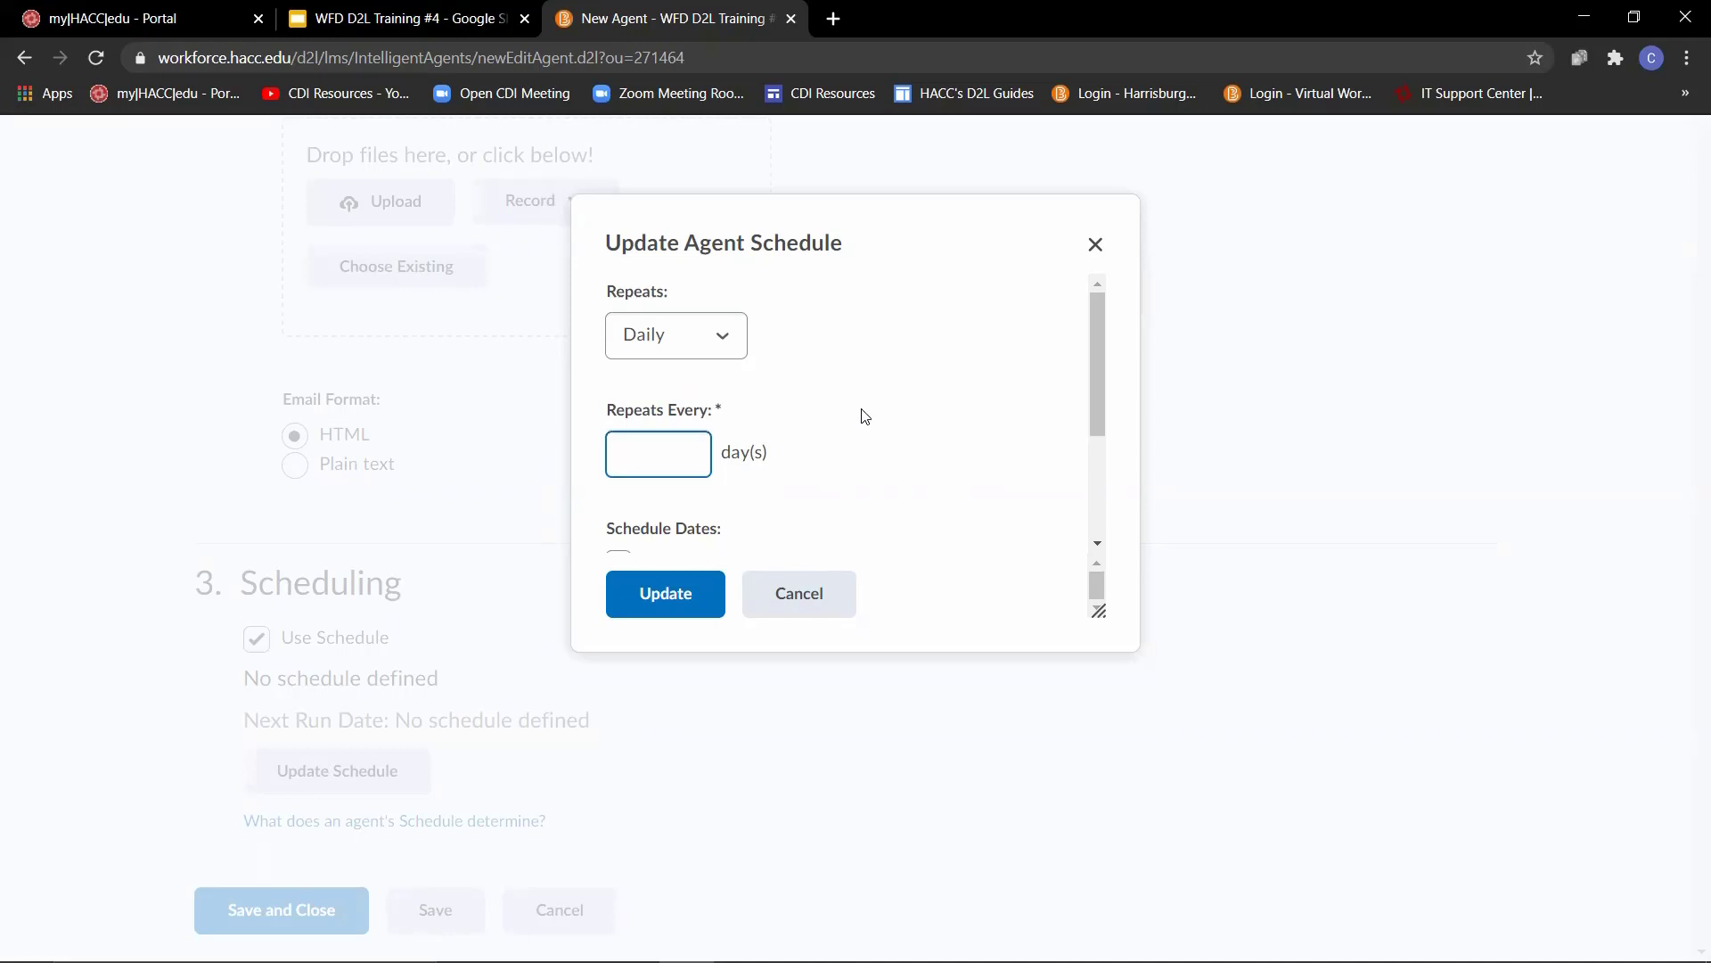
{"action": "type", "text": "2"}
- Give the agent schedule a start date of 7/2/2021 and an end date of 8/13/2021, and save the agent
{"action": "scroll", "coordinate": [802, 398], "scroll_direction": "down", "scroll_amount": 2}
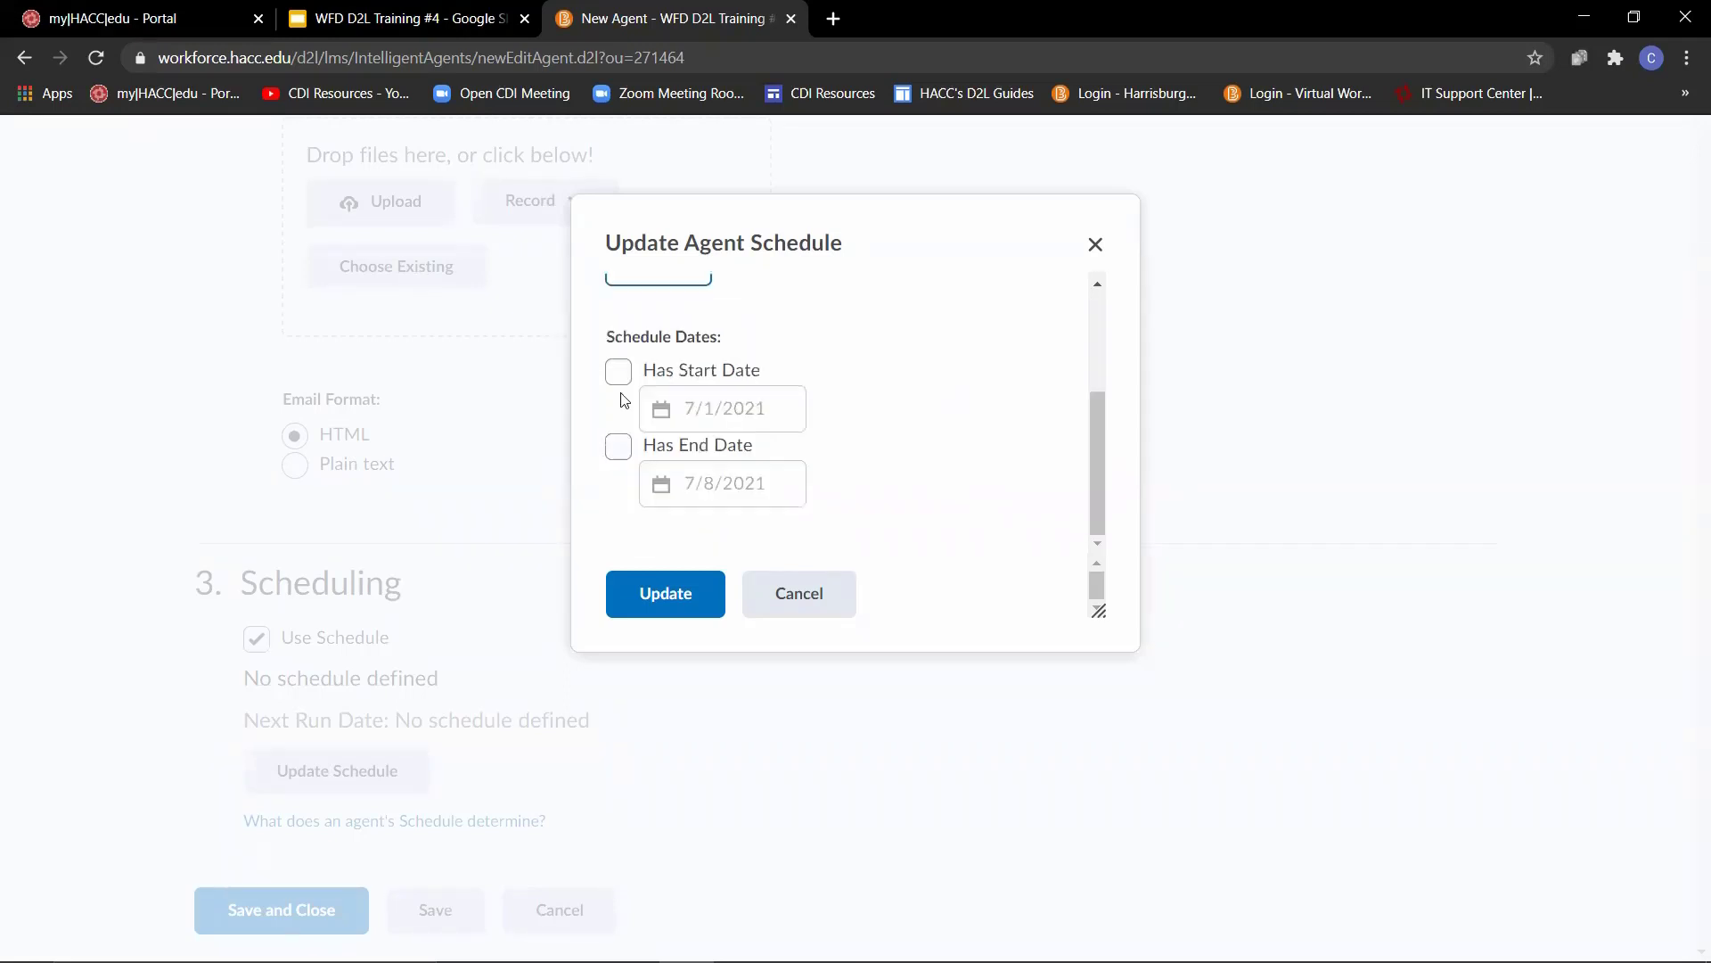
{"action": "left_click", "coordinate": [618, 374]}
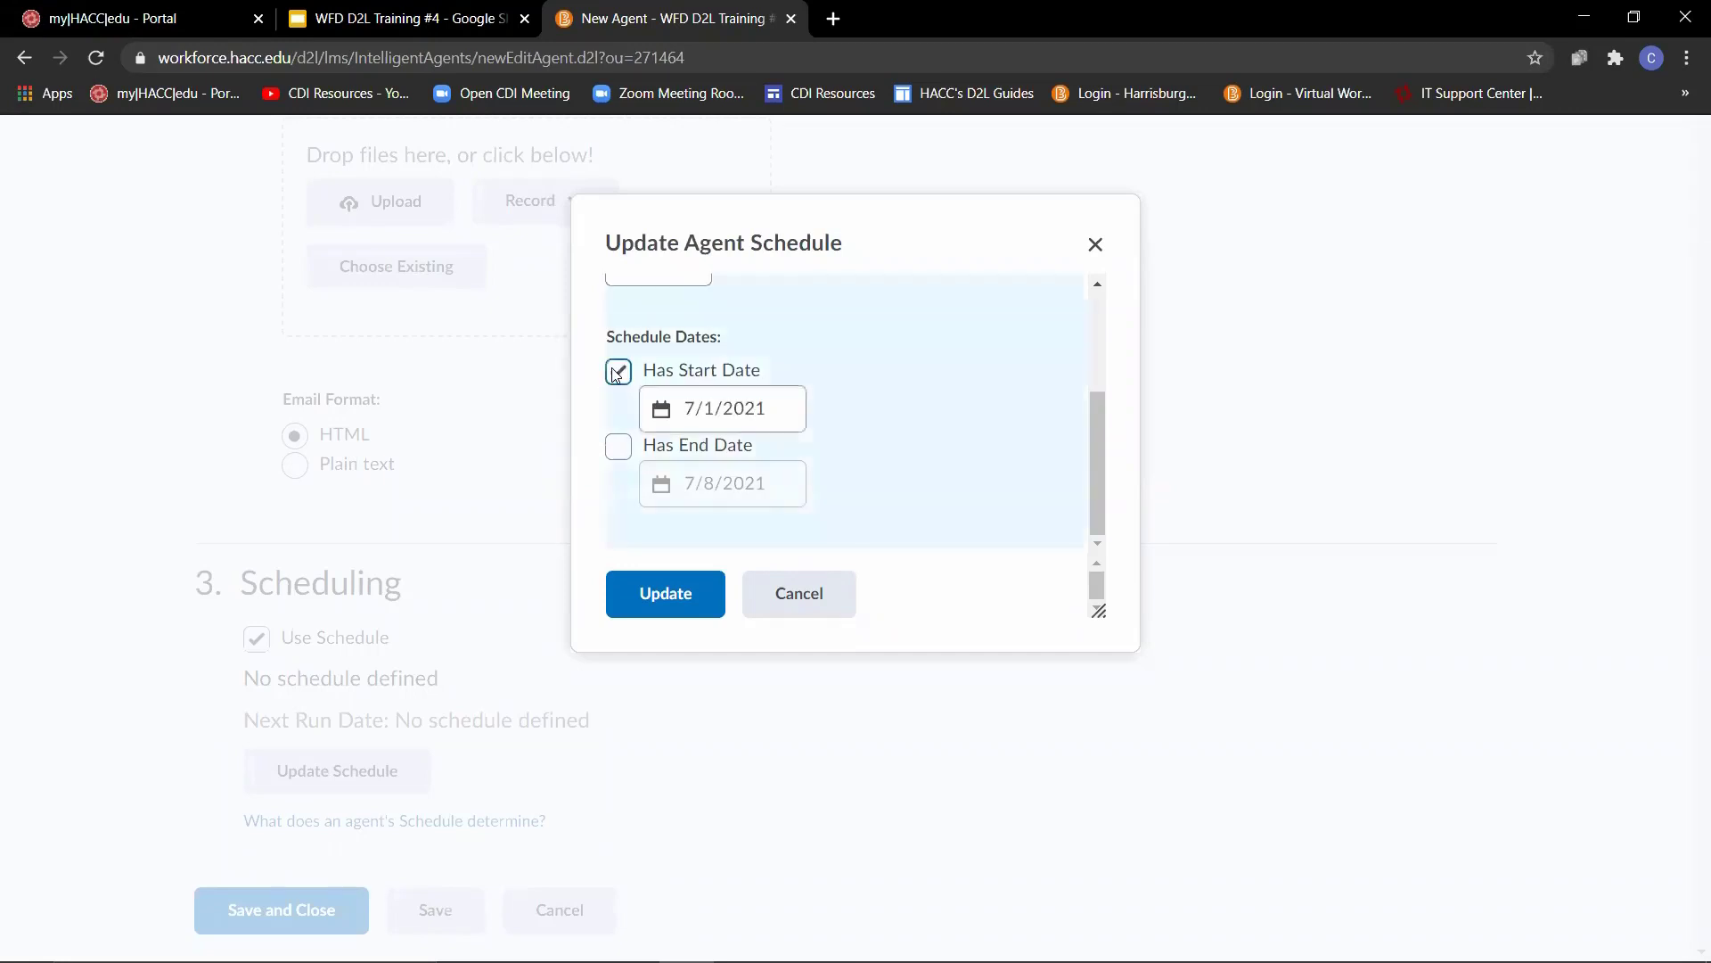
{"action": "left_click", "coordinate": [745, 408]}
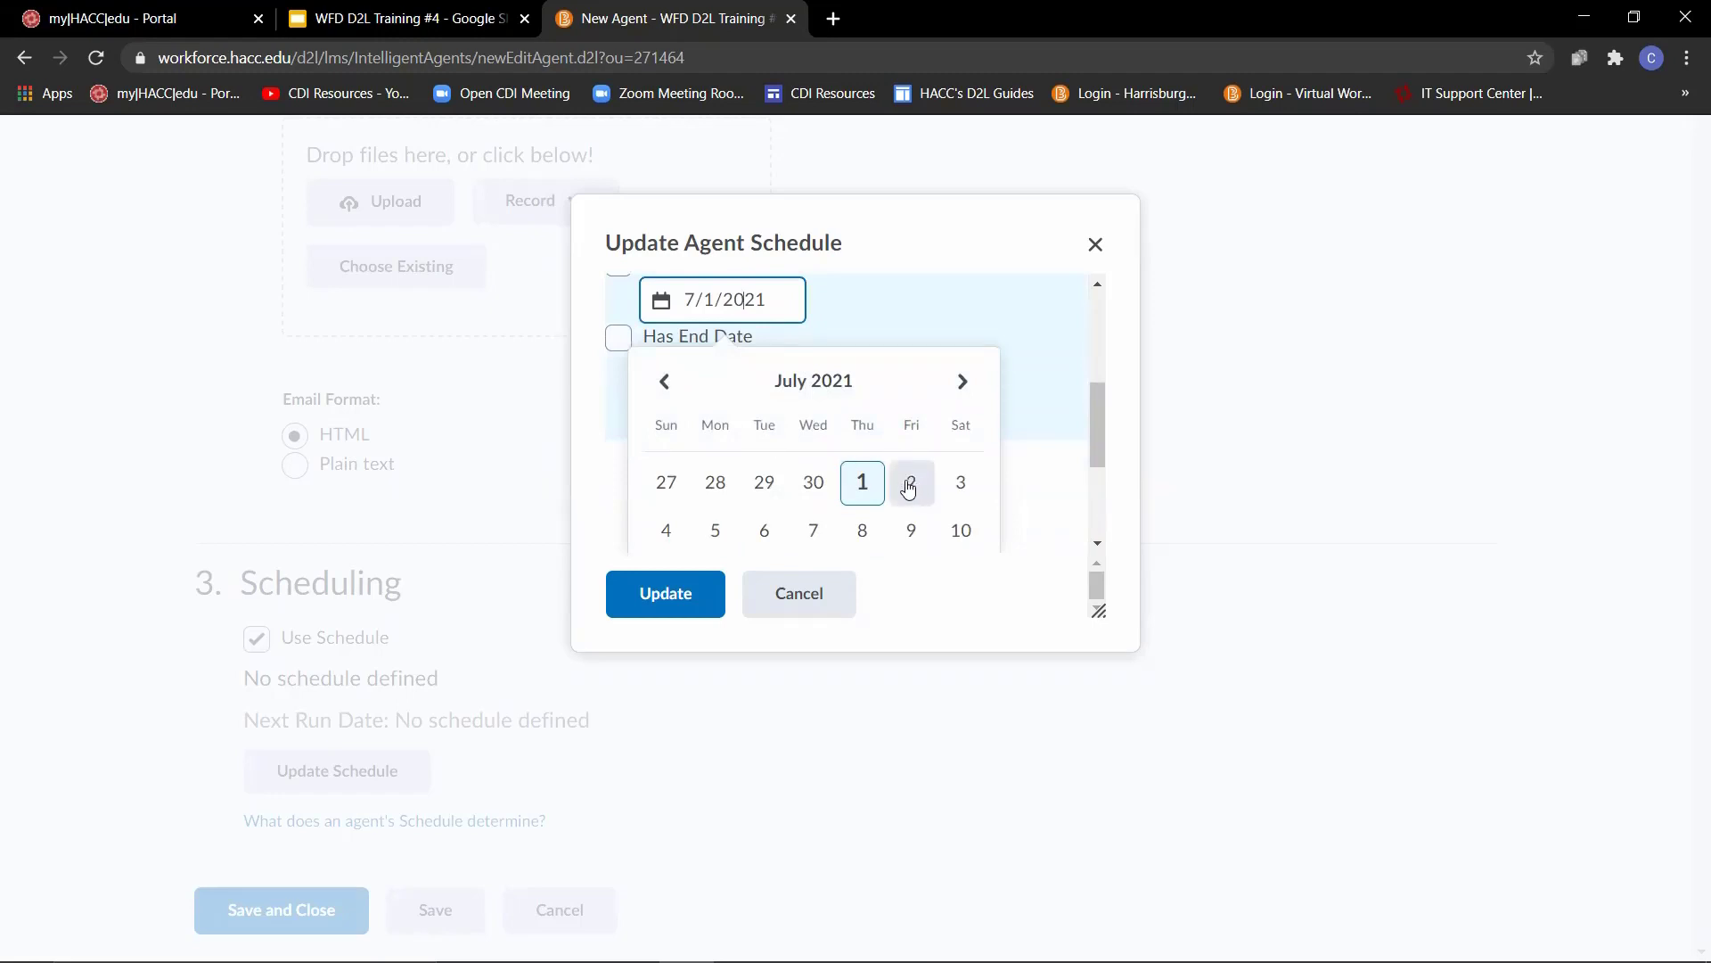
{"action": "left_click", "coordinate": [908, 487]}
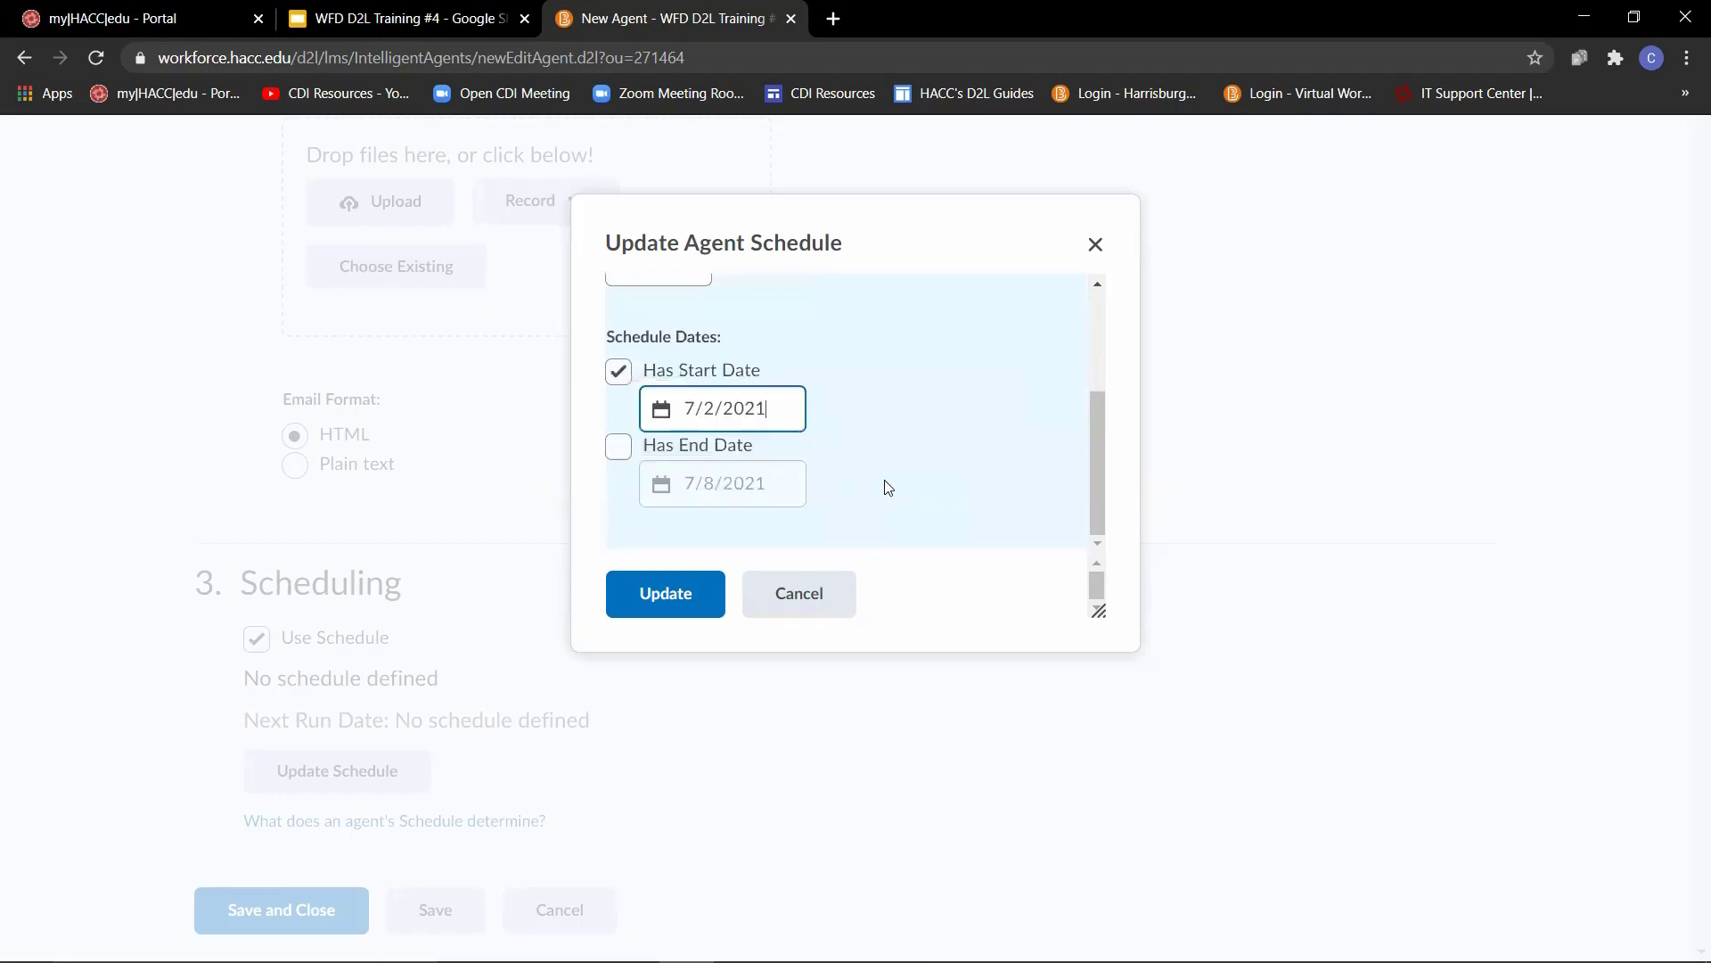
{"action": "left_click", "coordinate": [619, 449]}
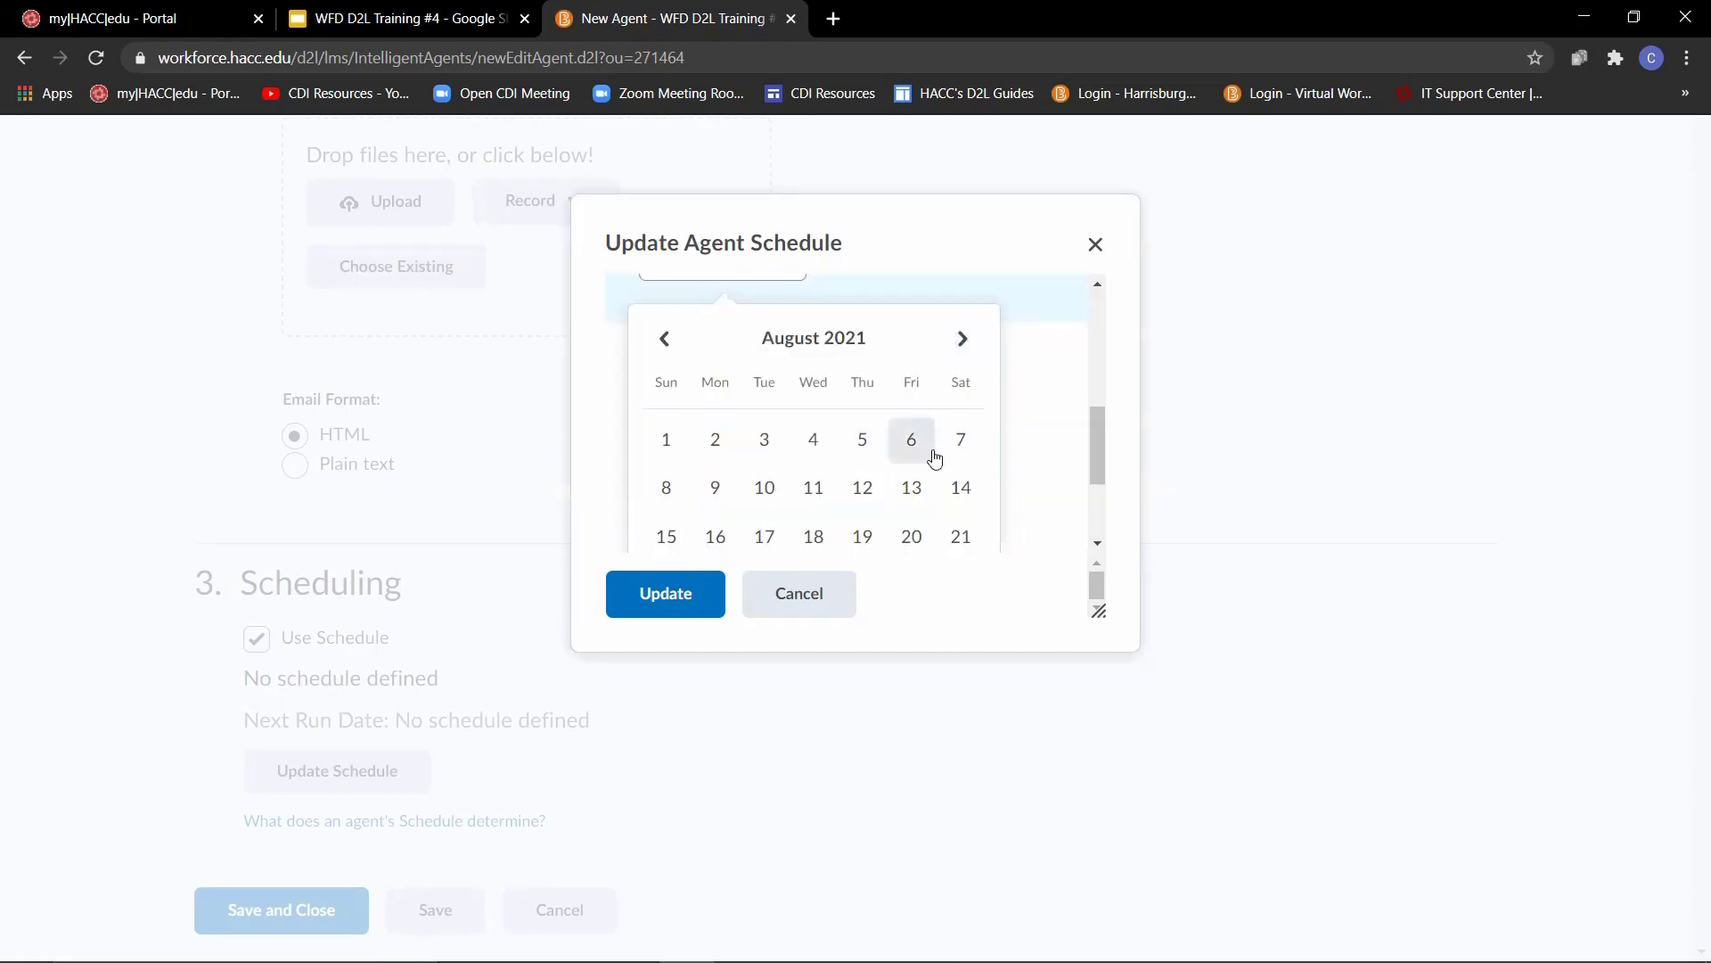
{"action": "left_click", "coordinate": [911, 488]}
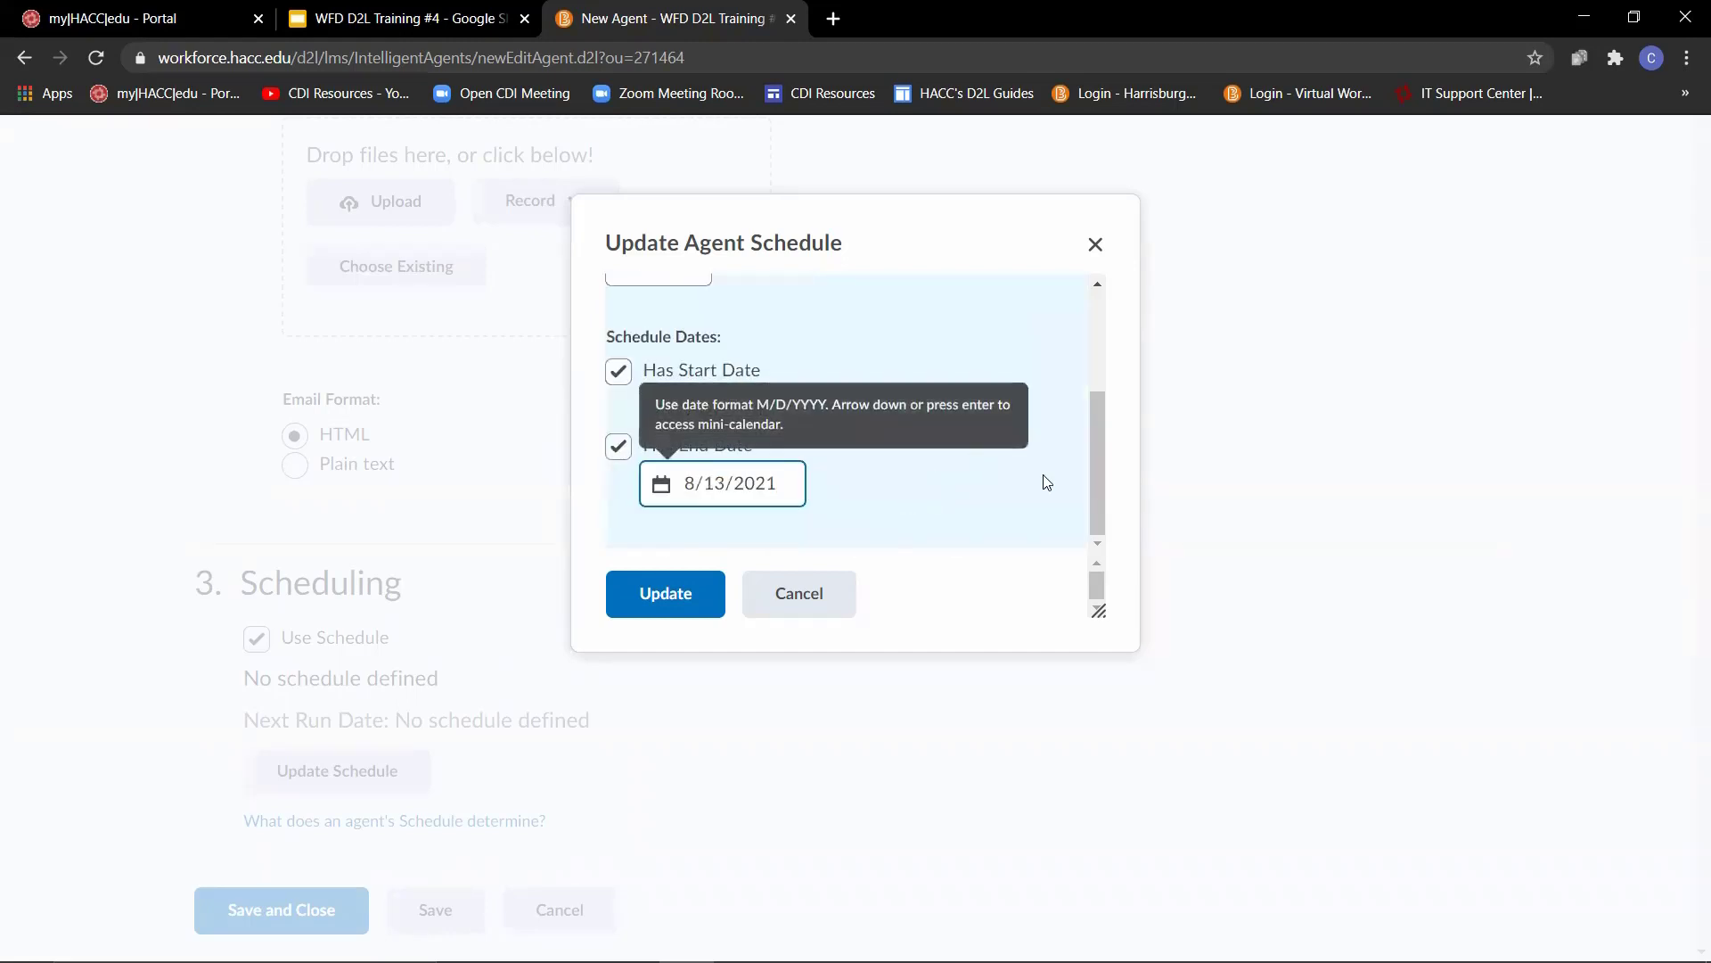
{"action": "left_click", "coordinate": [947, 253]}
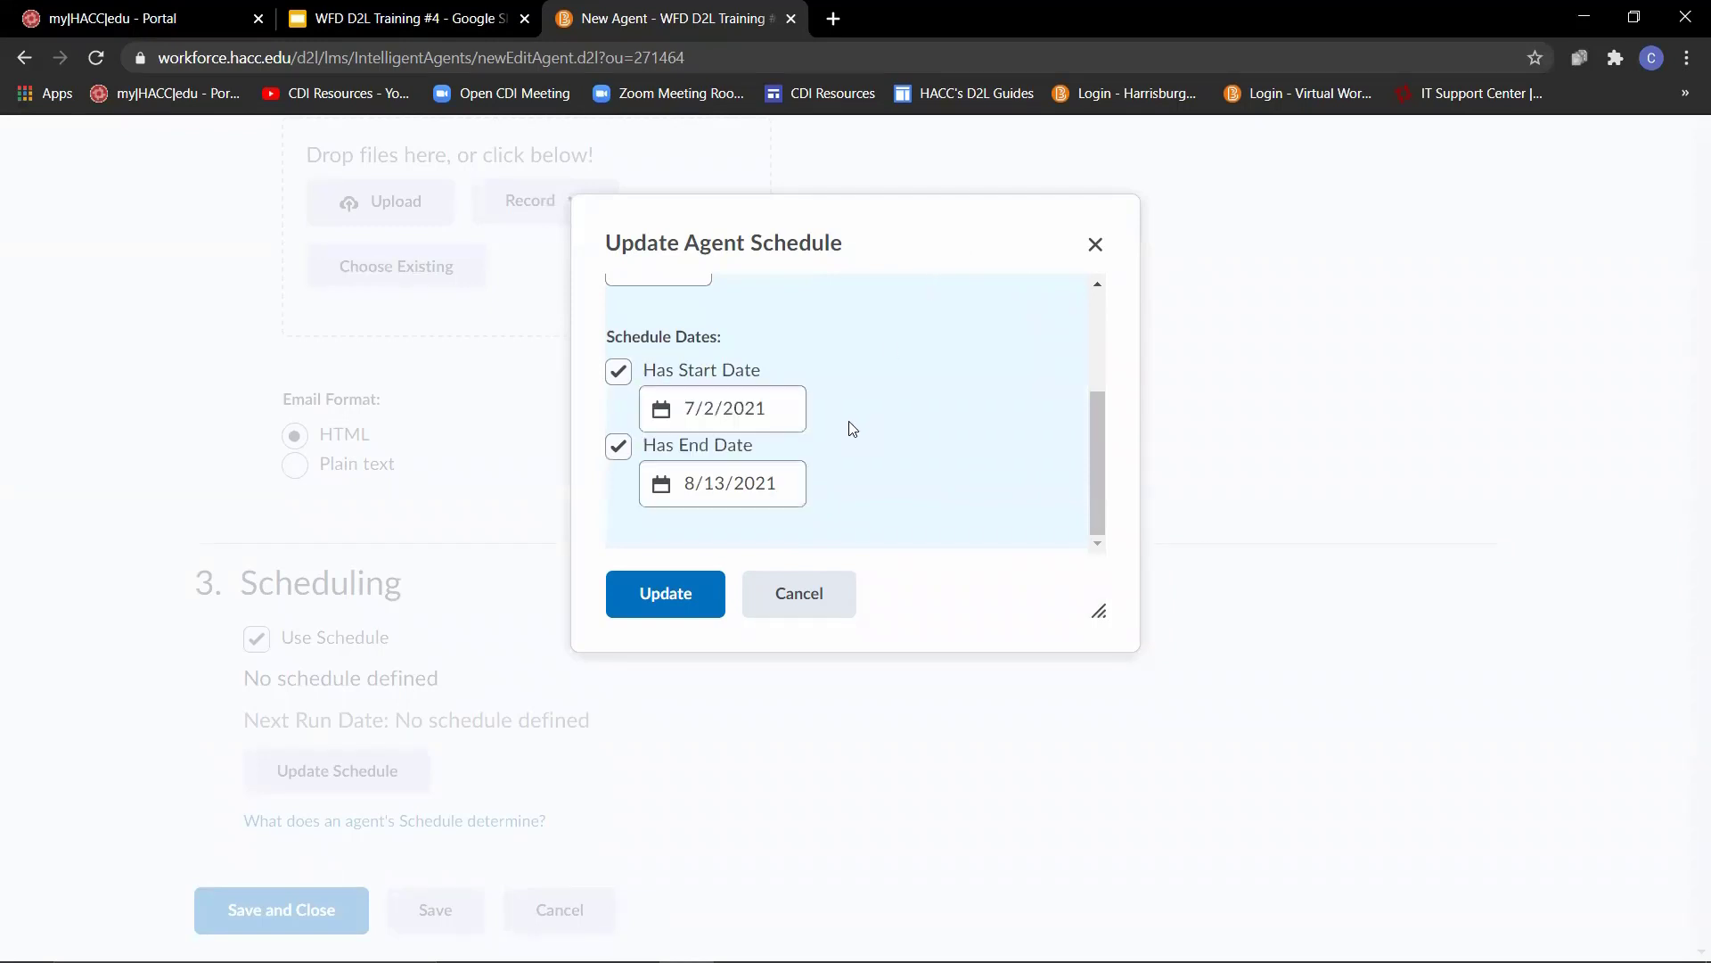
{"action": "left_click", "coordinate": [665, 592]}
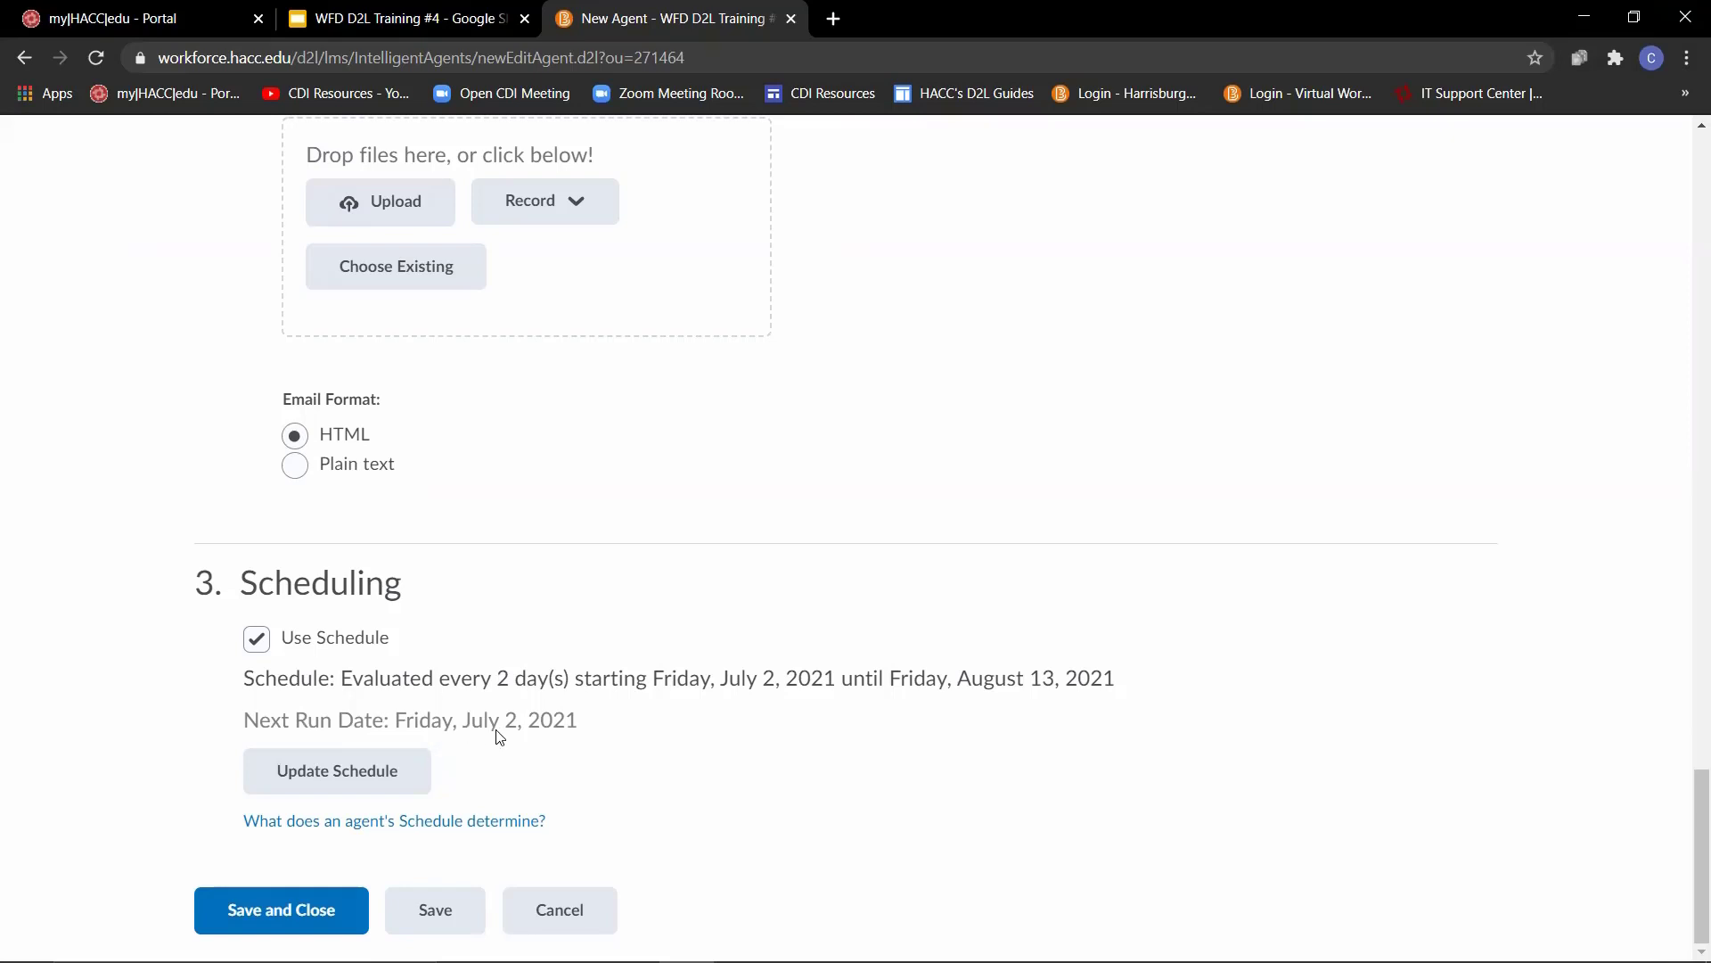
{"action": "left_click", "coordinate": [273, 923]}
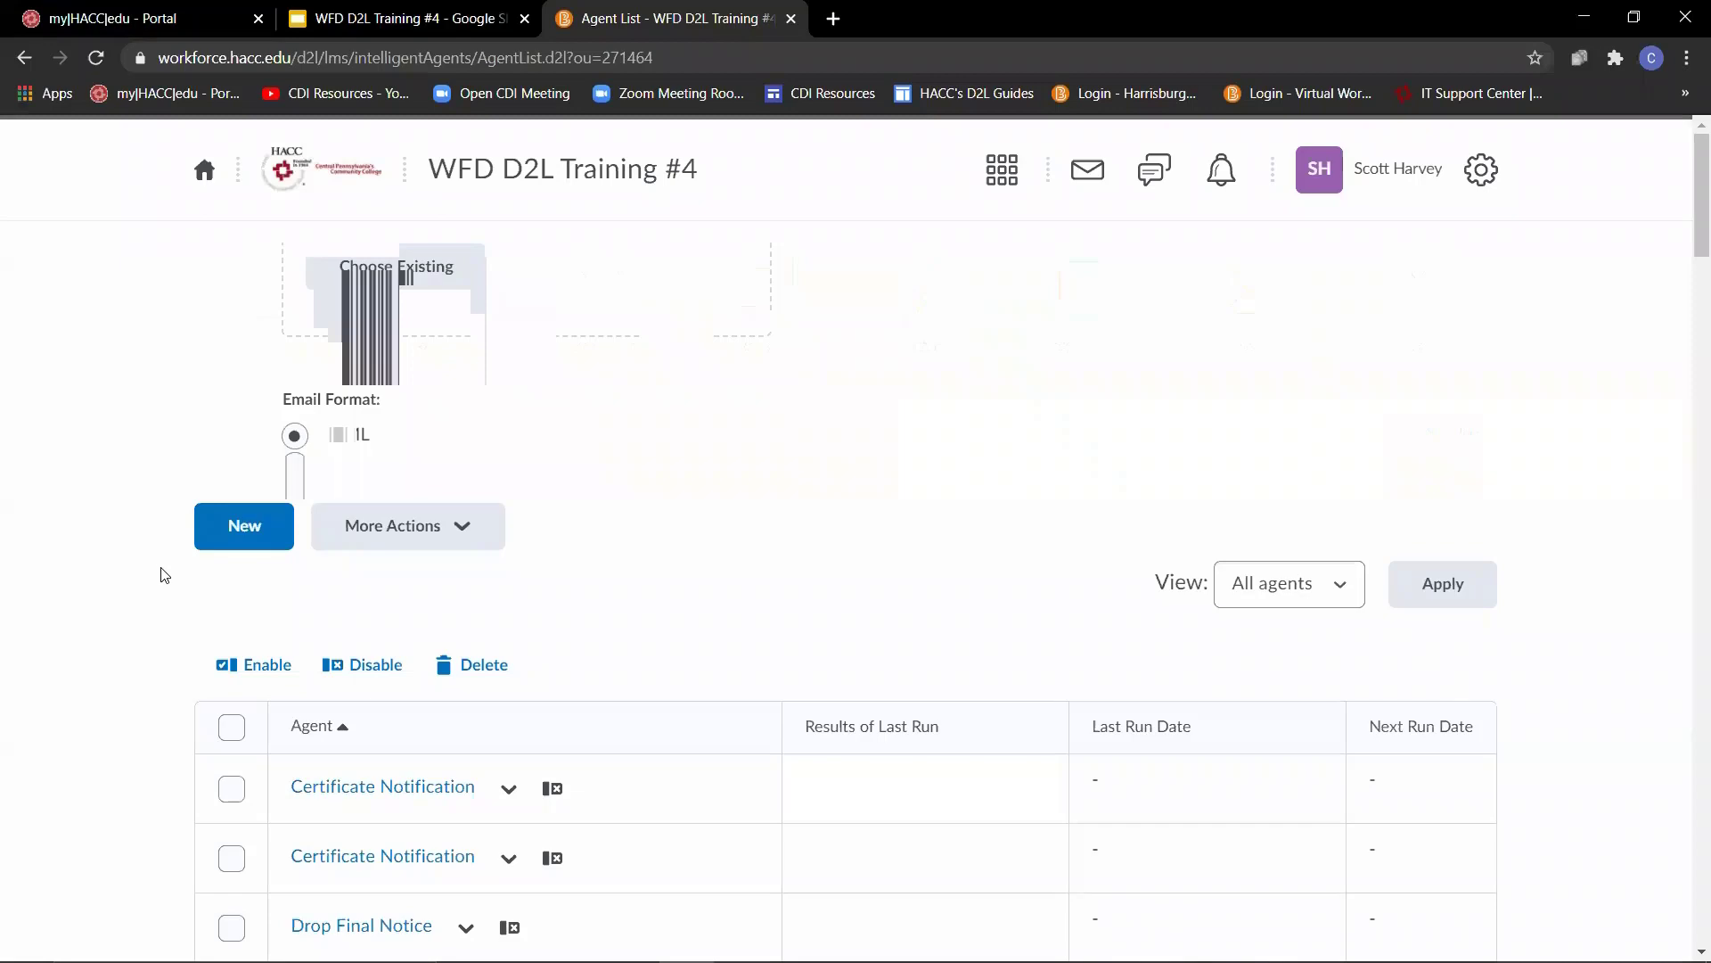
- Review the actions available for the Five Days No Access agent in the agent list, and delete that agent
{"action": "scroll", "coordinate": [89, 629], "scroll_direction": "down", "scroll_amount": 1}
{"action": "scroll", "coordinate": [89, 628], "scroll_direction": "down", "scroll_amount": 6}
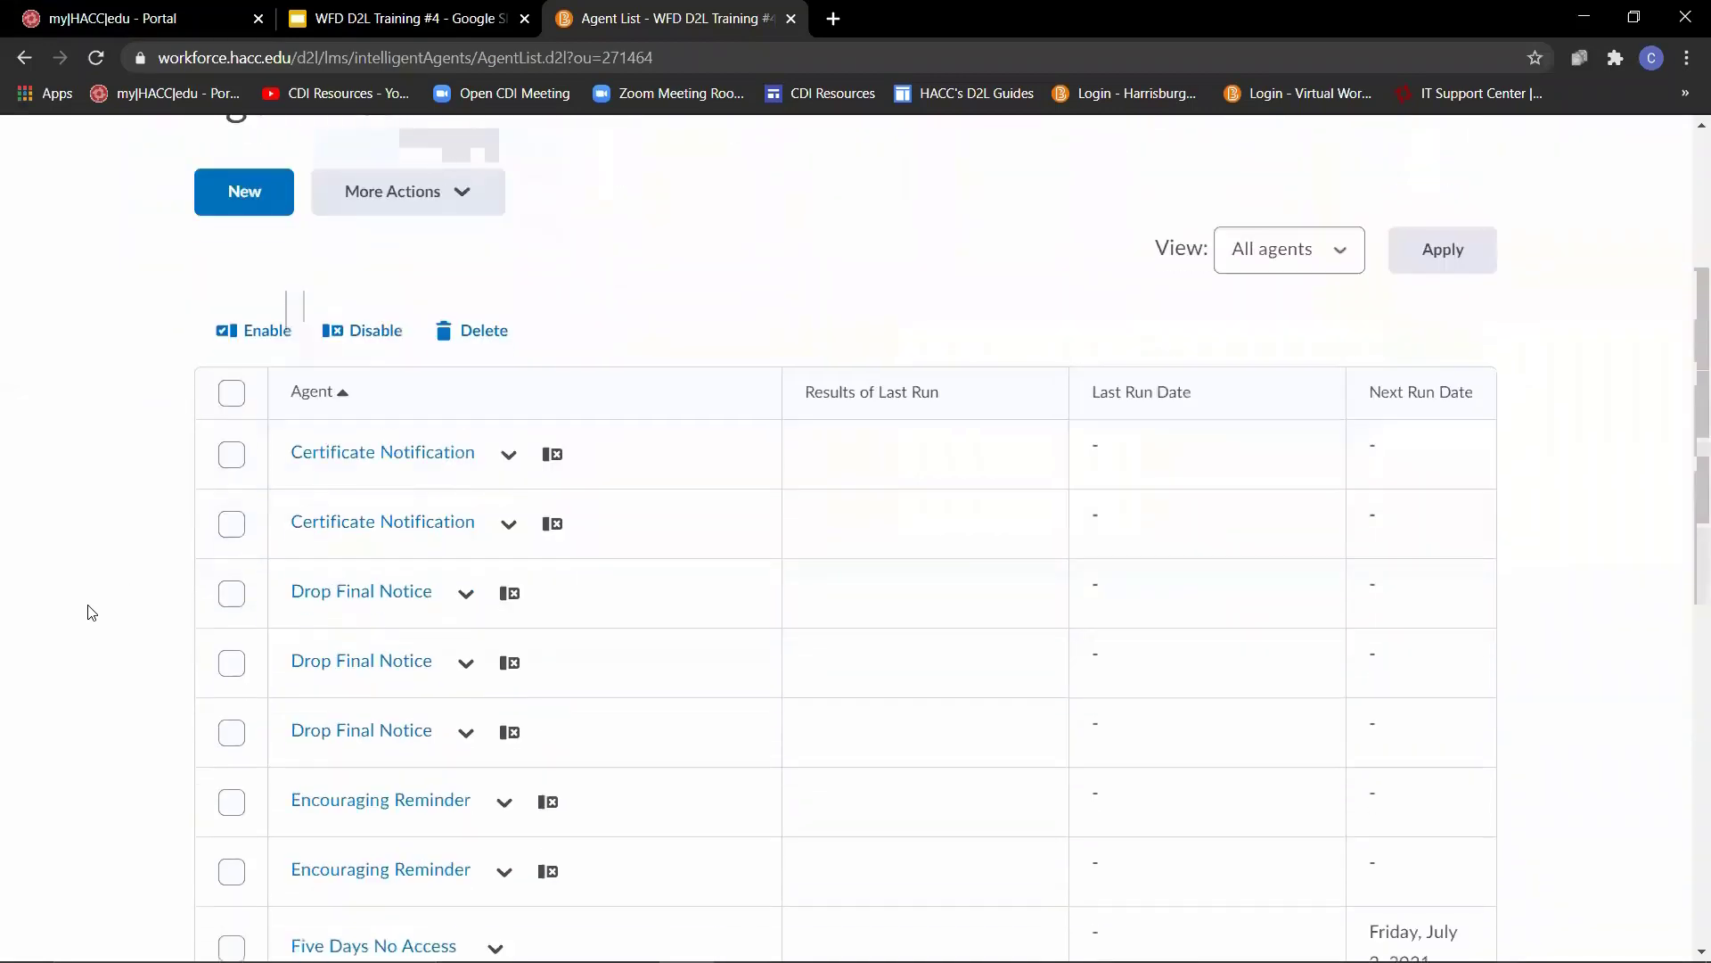
{"action": "scroll", "coordinate": [107, 599], "scroll_direction": "up", "scroll_amount": 2}
{"action": "scroll", "coordinate": [151, 583], "scroll_direction": "down", "scroll_amount": 1}
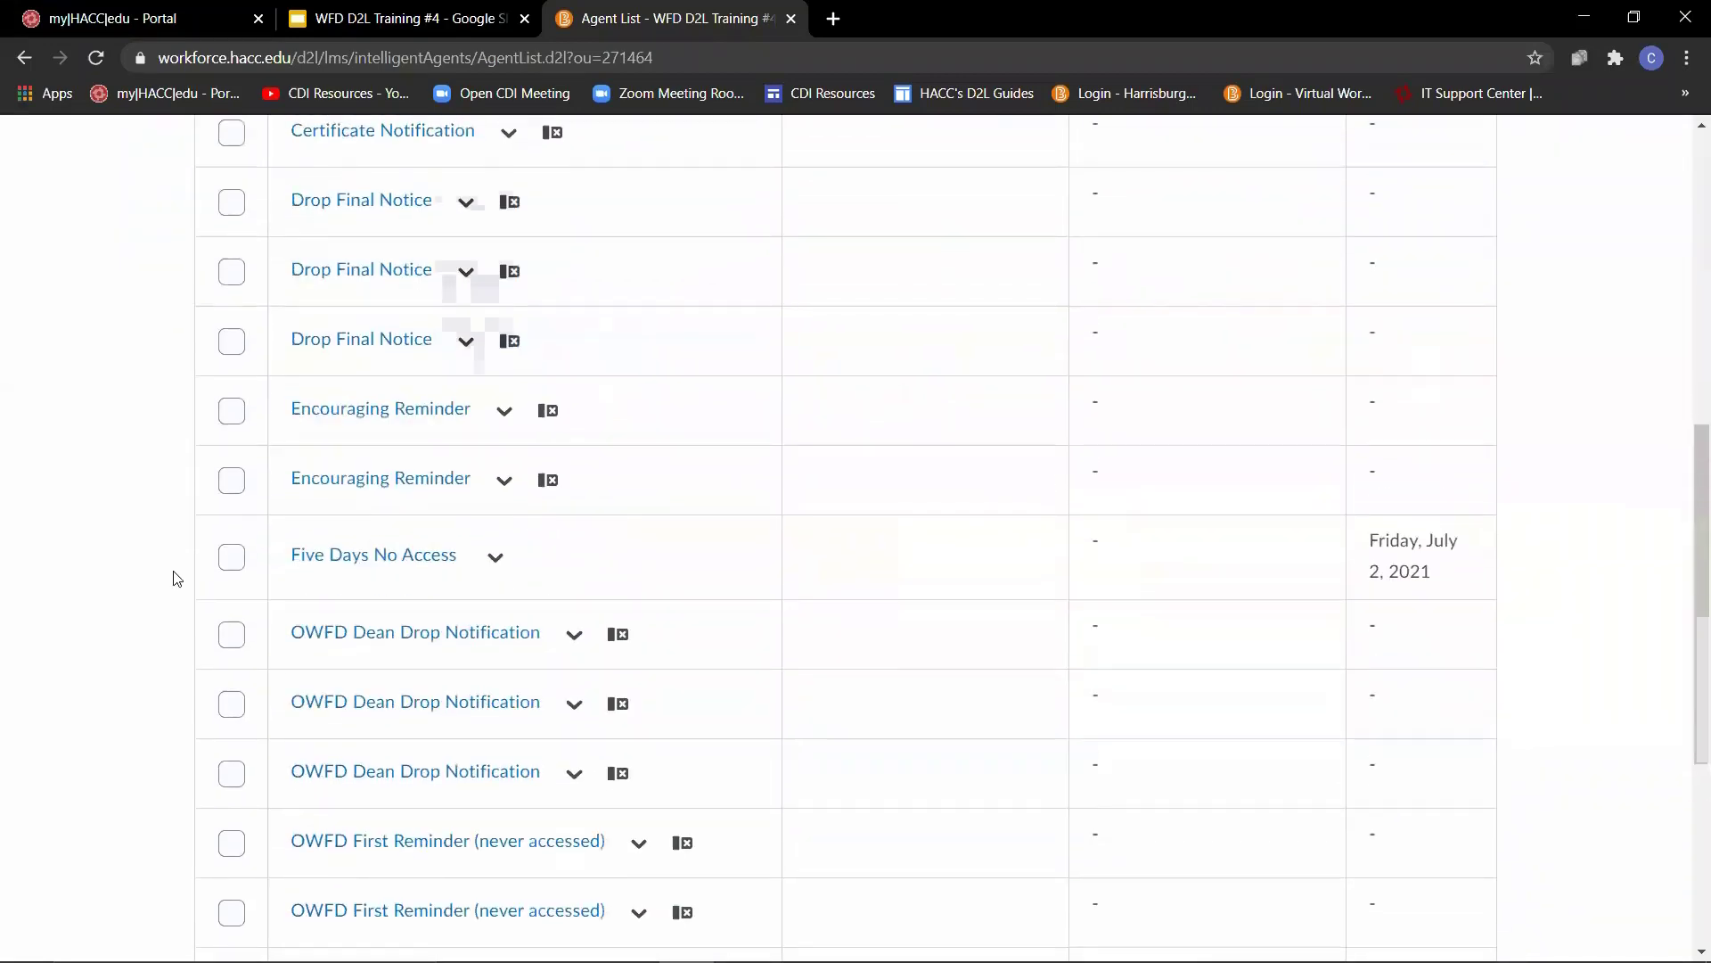
{"action": "left_click", "coordinate": [499, 561]}
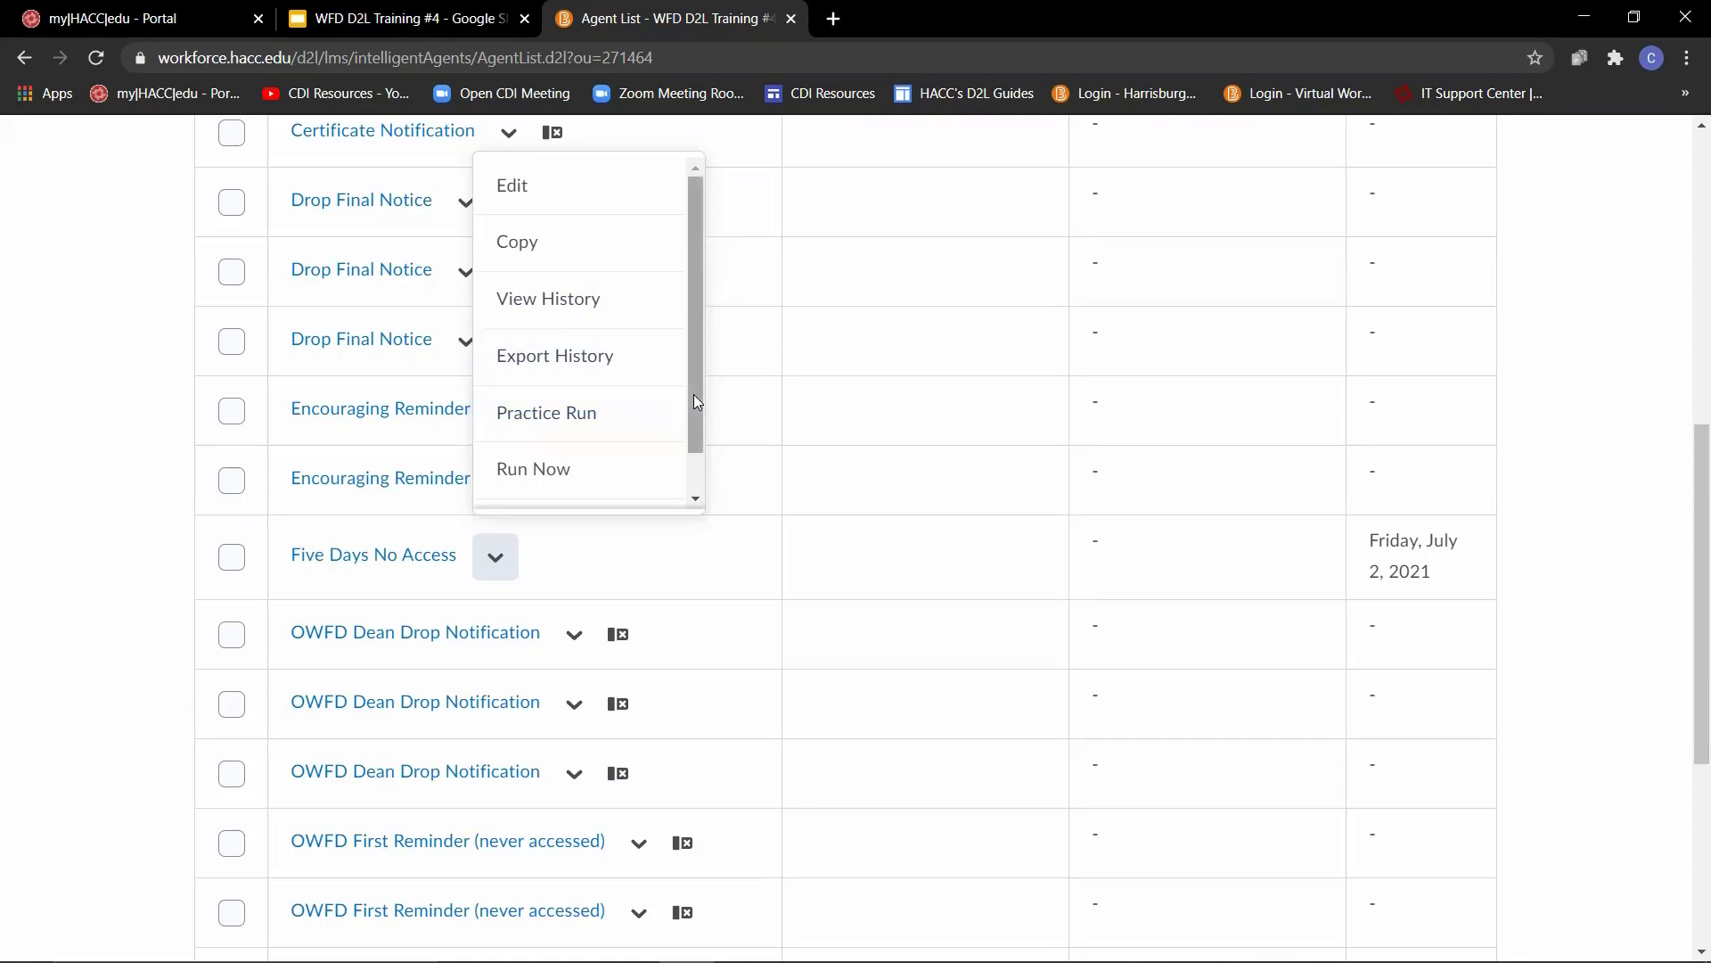
{"action": "scroll", "coordinate": [594, 418], "scroll_direction": "down", "scroll_amount": 1}
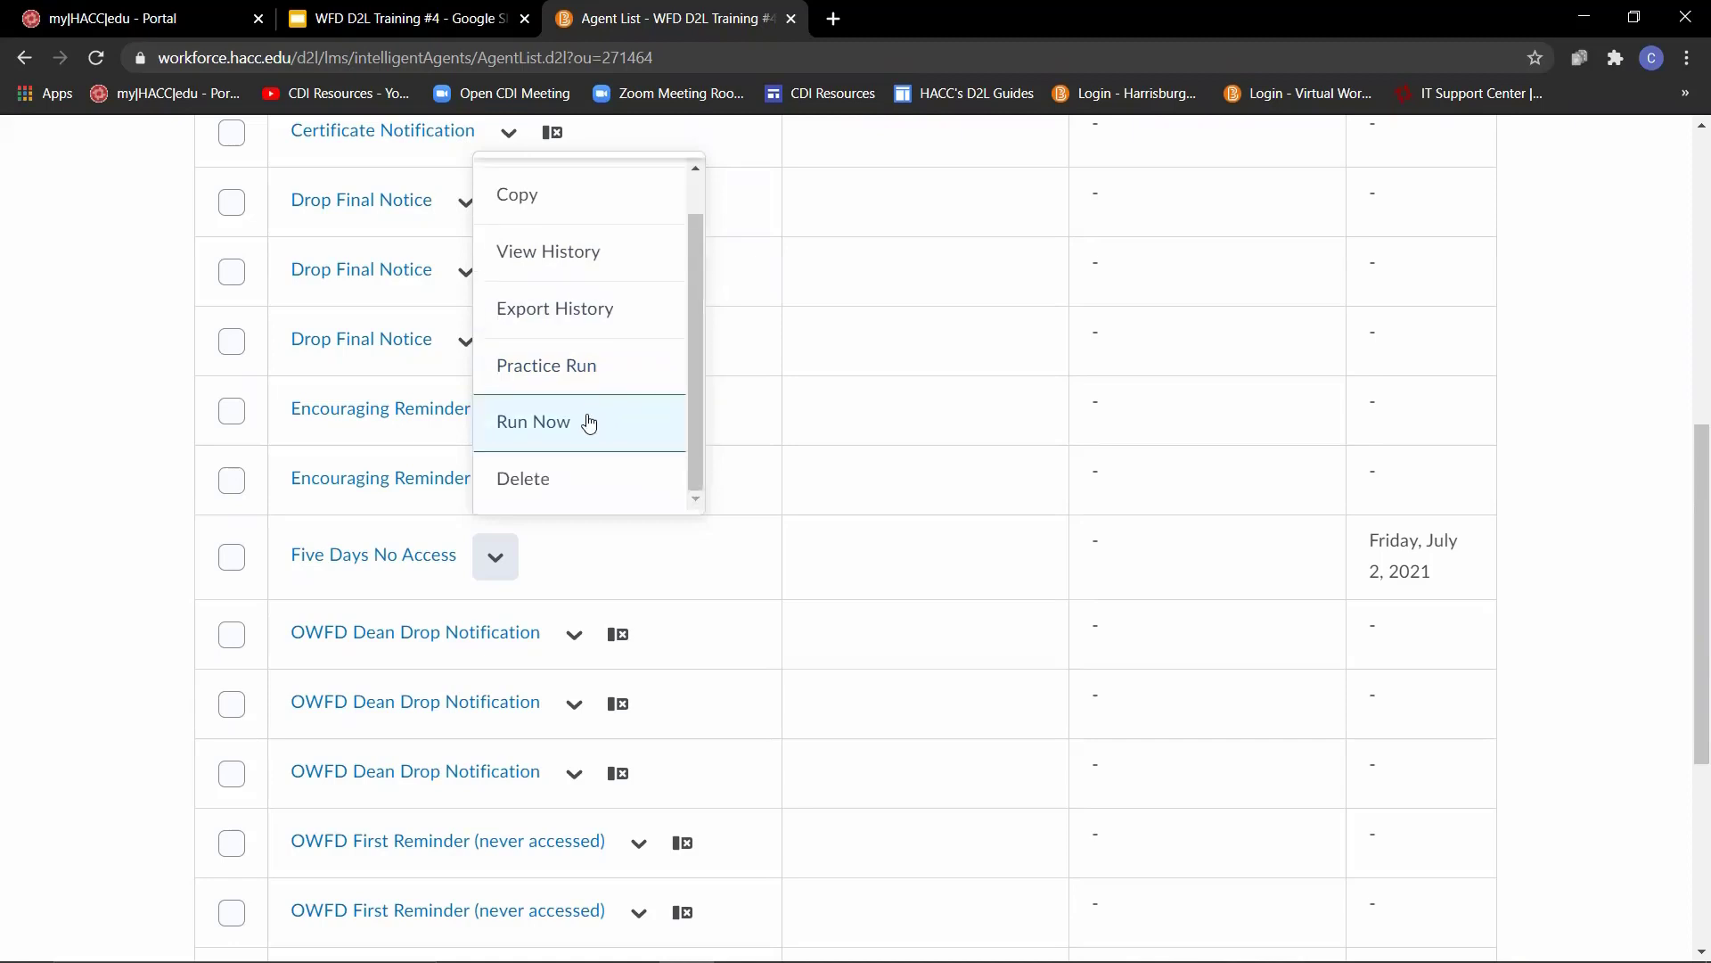
{"action": "left_click", "coordinate": [564, 493]}
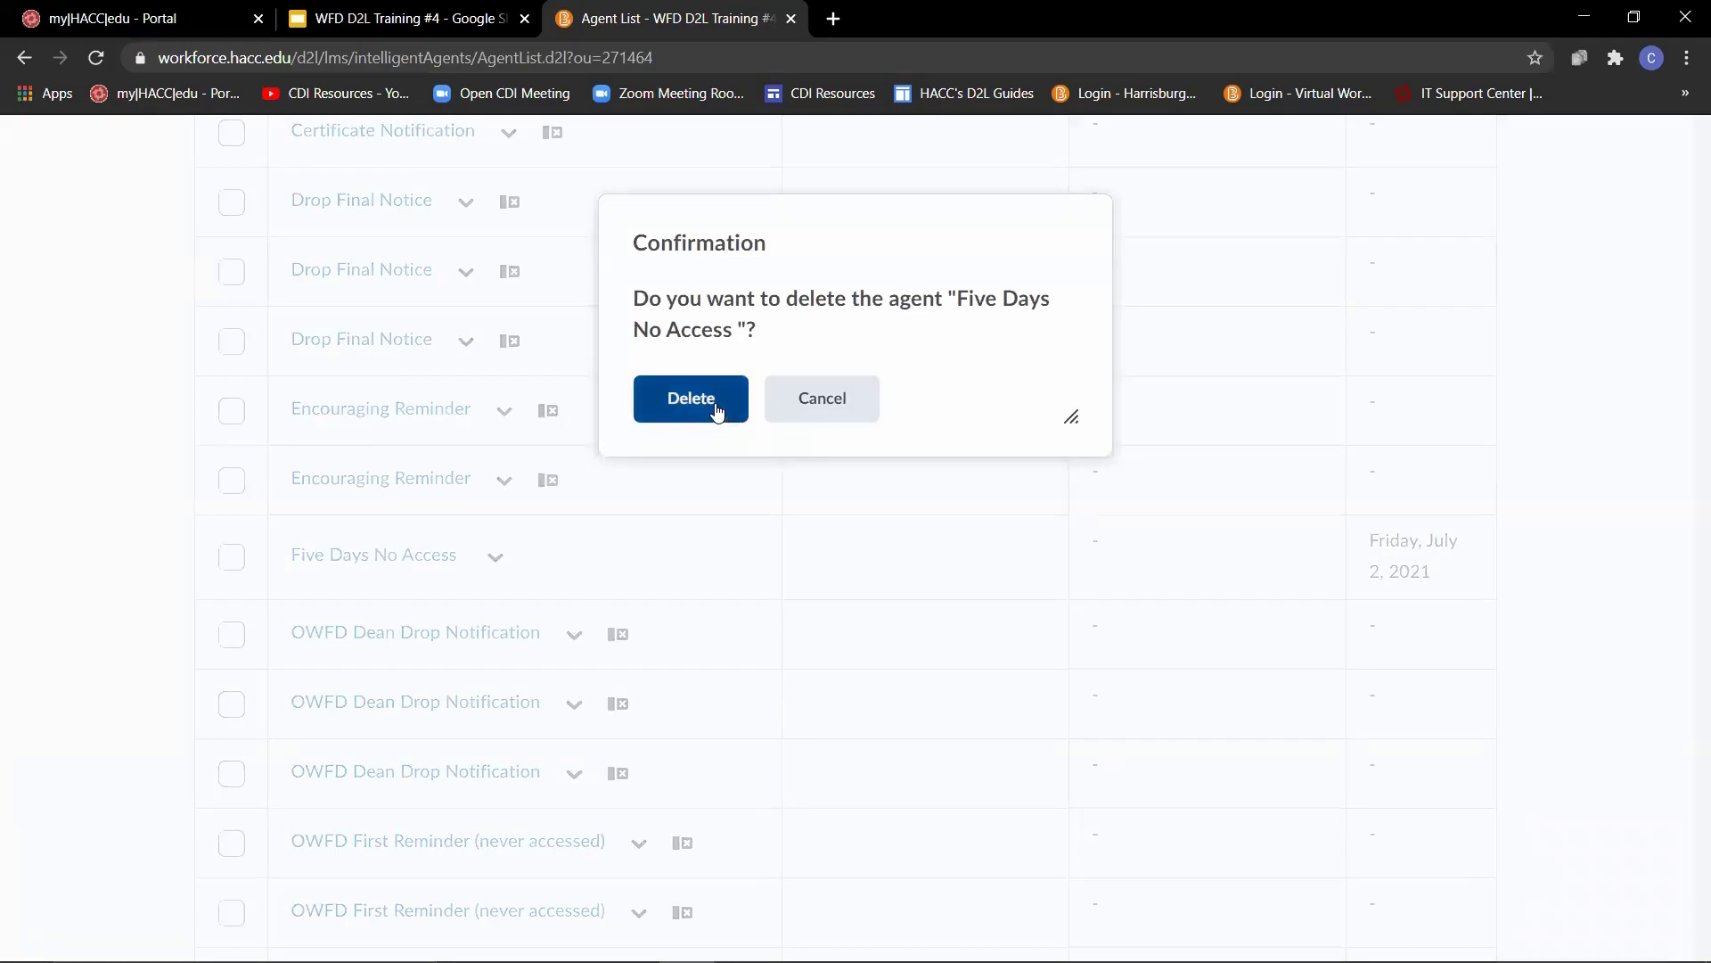
{"action": "left_click", "coordinate": [718, 410]}
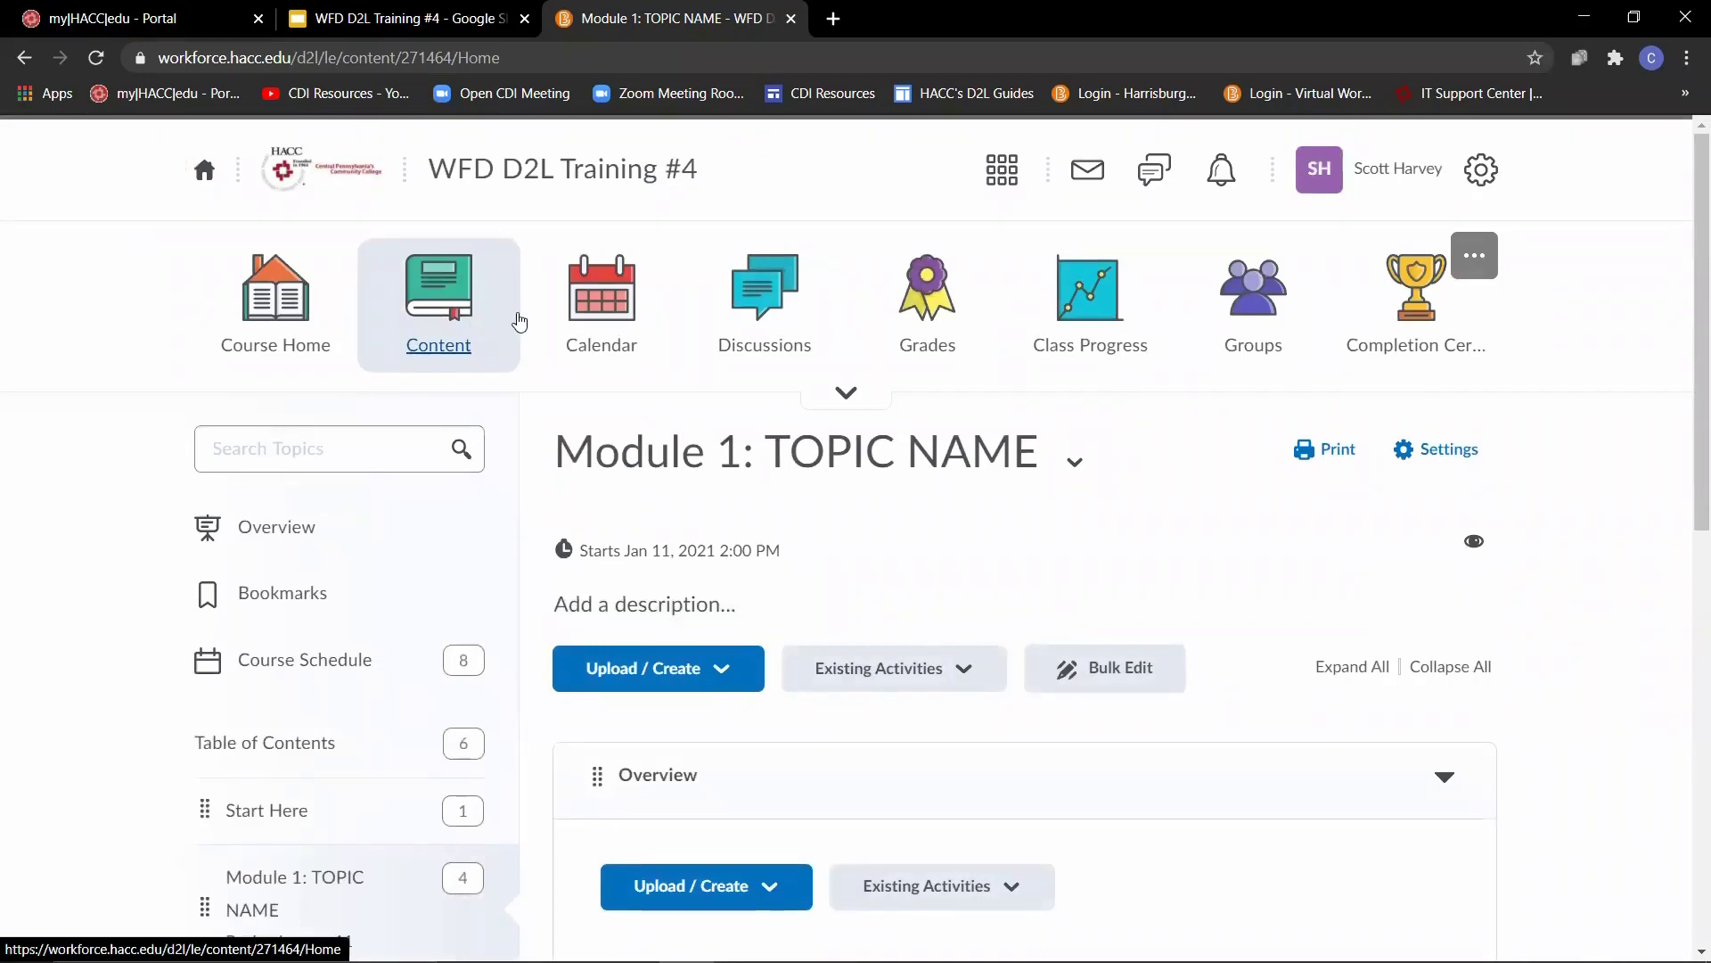
- Add the Google Drive file starting with "Future WFD Traini" from the Session 1 folder to the Overview section of Module 1
{"action": "scroll", "coordinate": [891, 606], "scroll_direction": "down", "scroll_amount": 2}
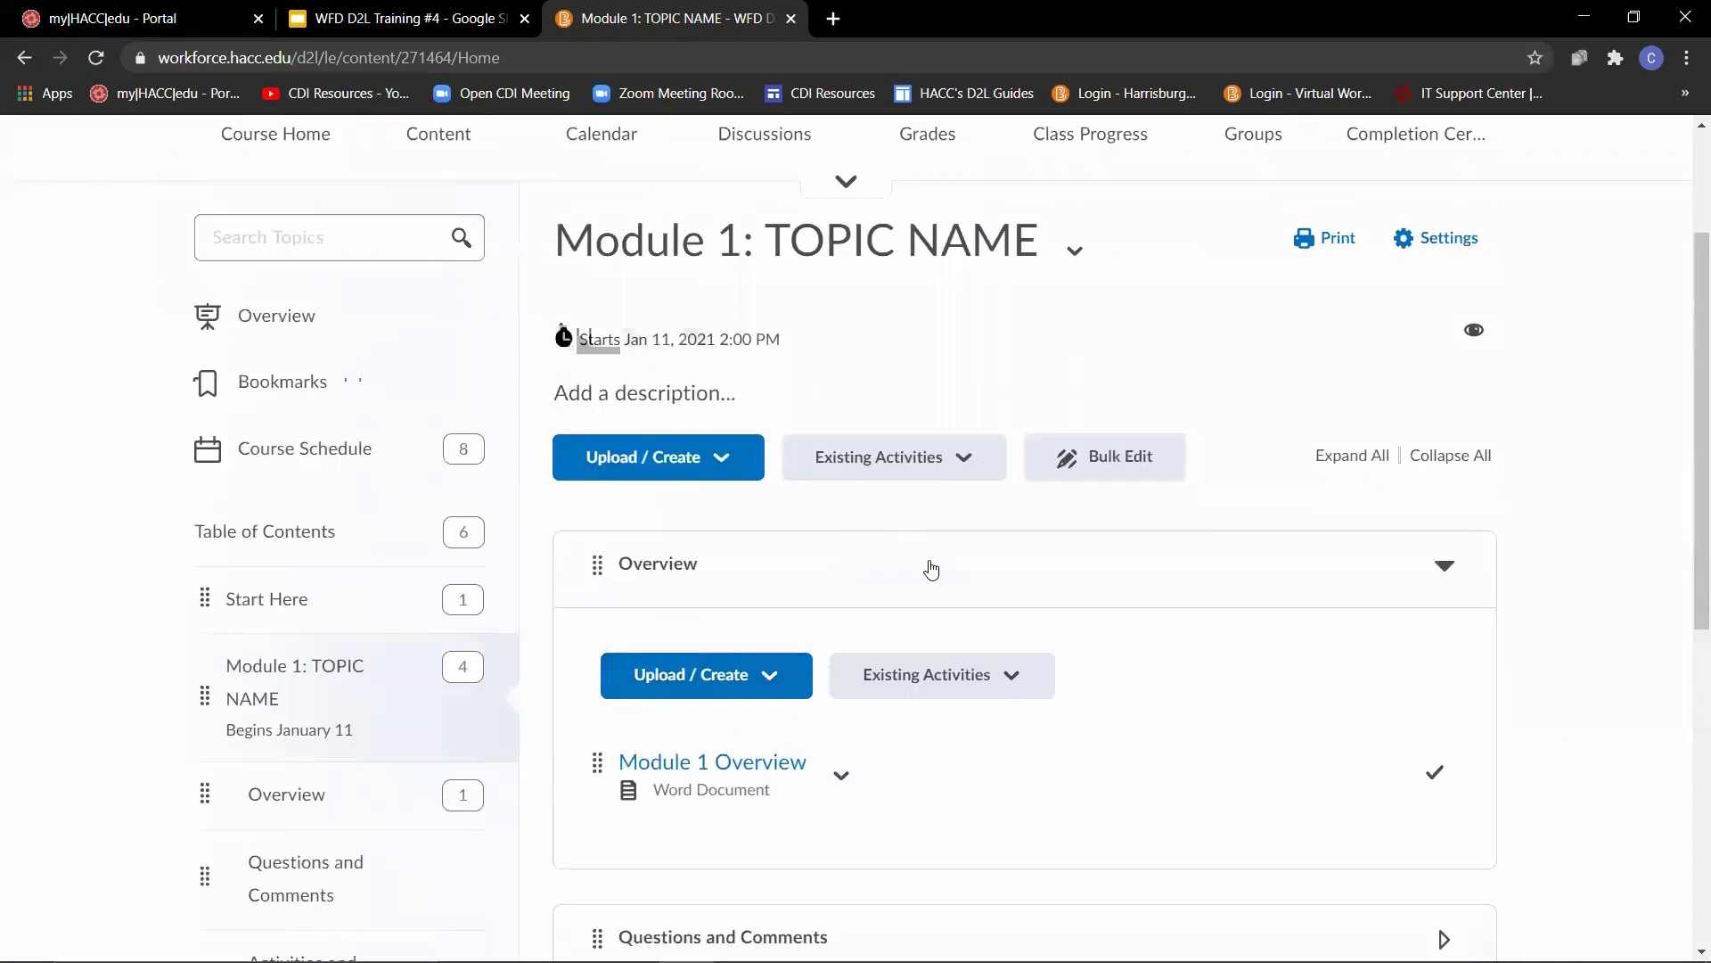
{"action": "left_click", "coordinate": [927, 676]}
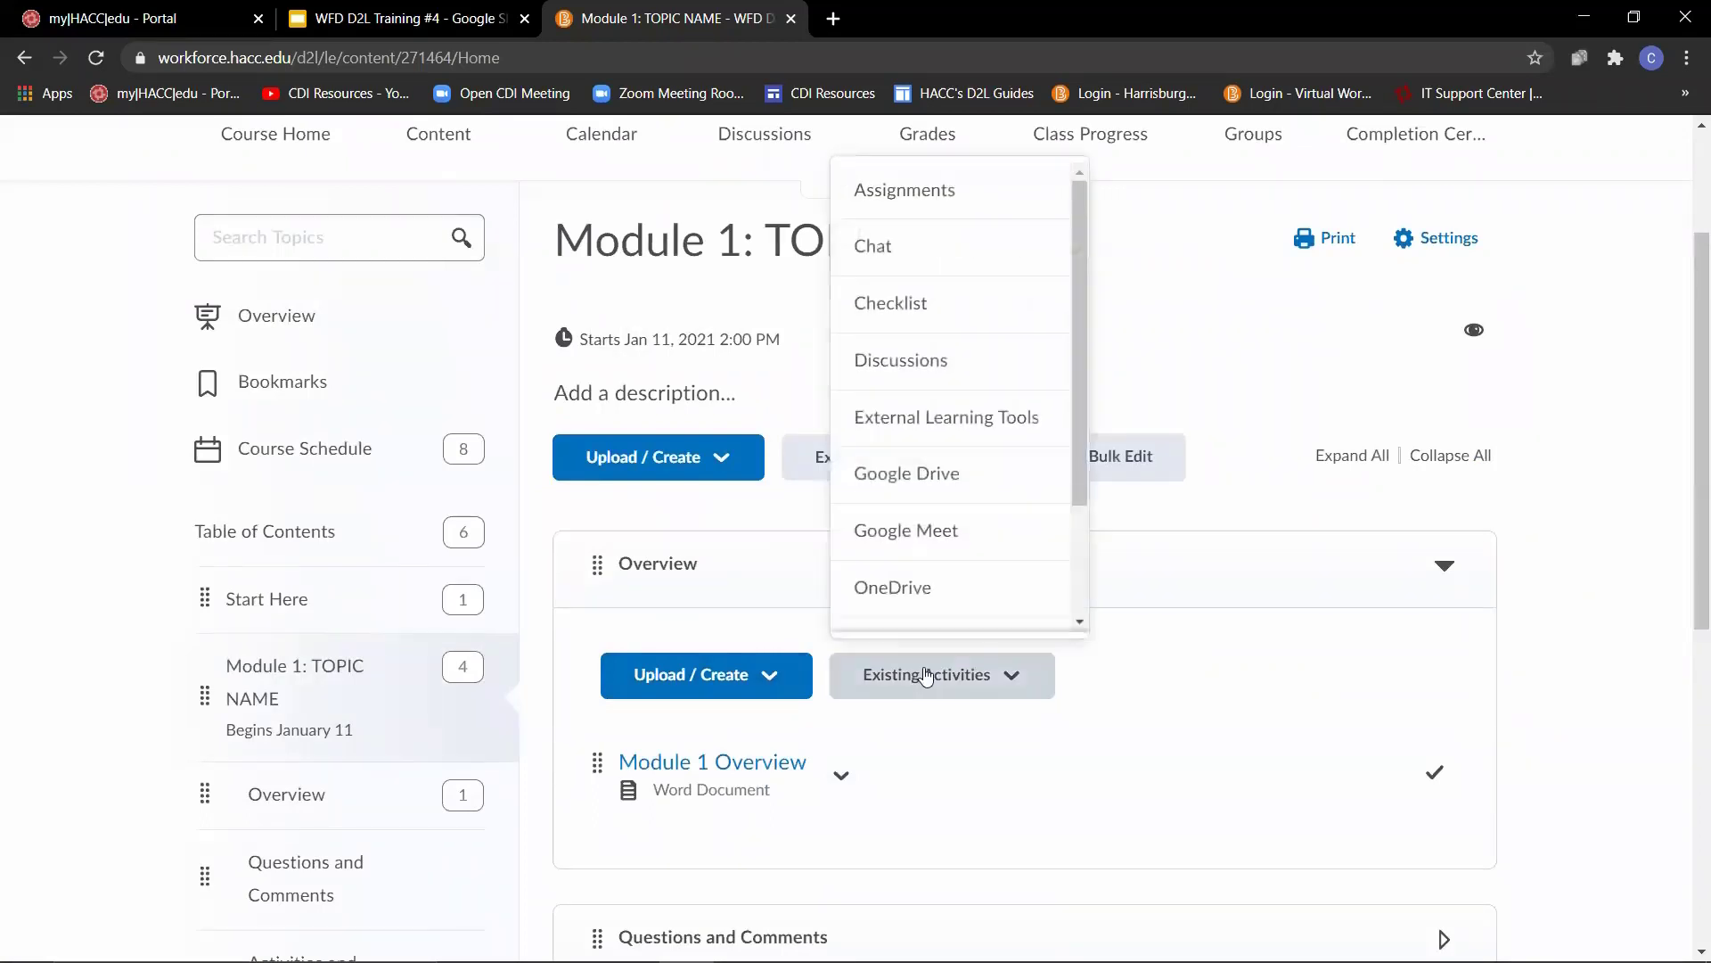
{"action": "left_click", "coordinate": [903, 488]}
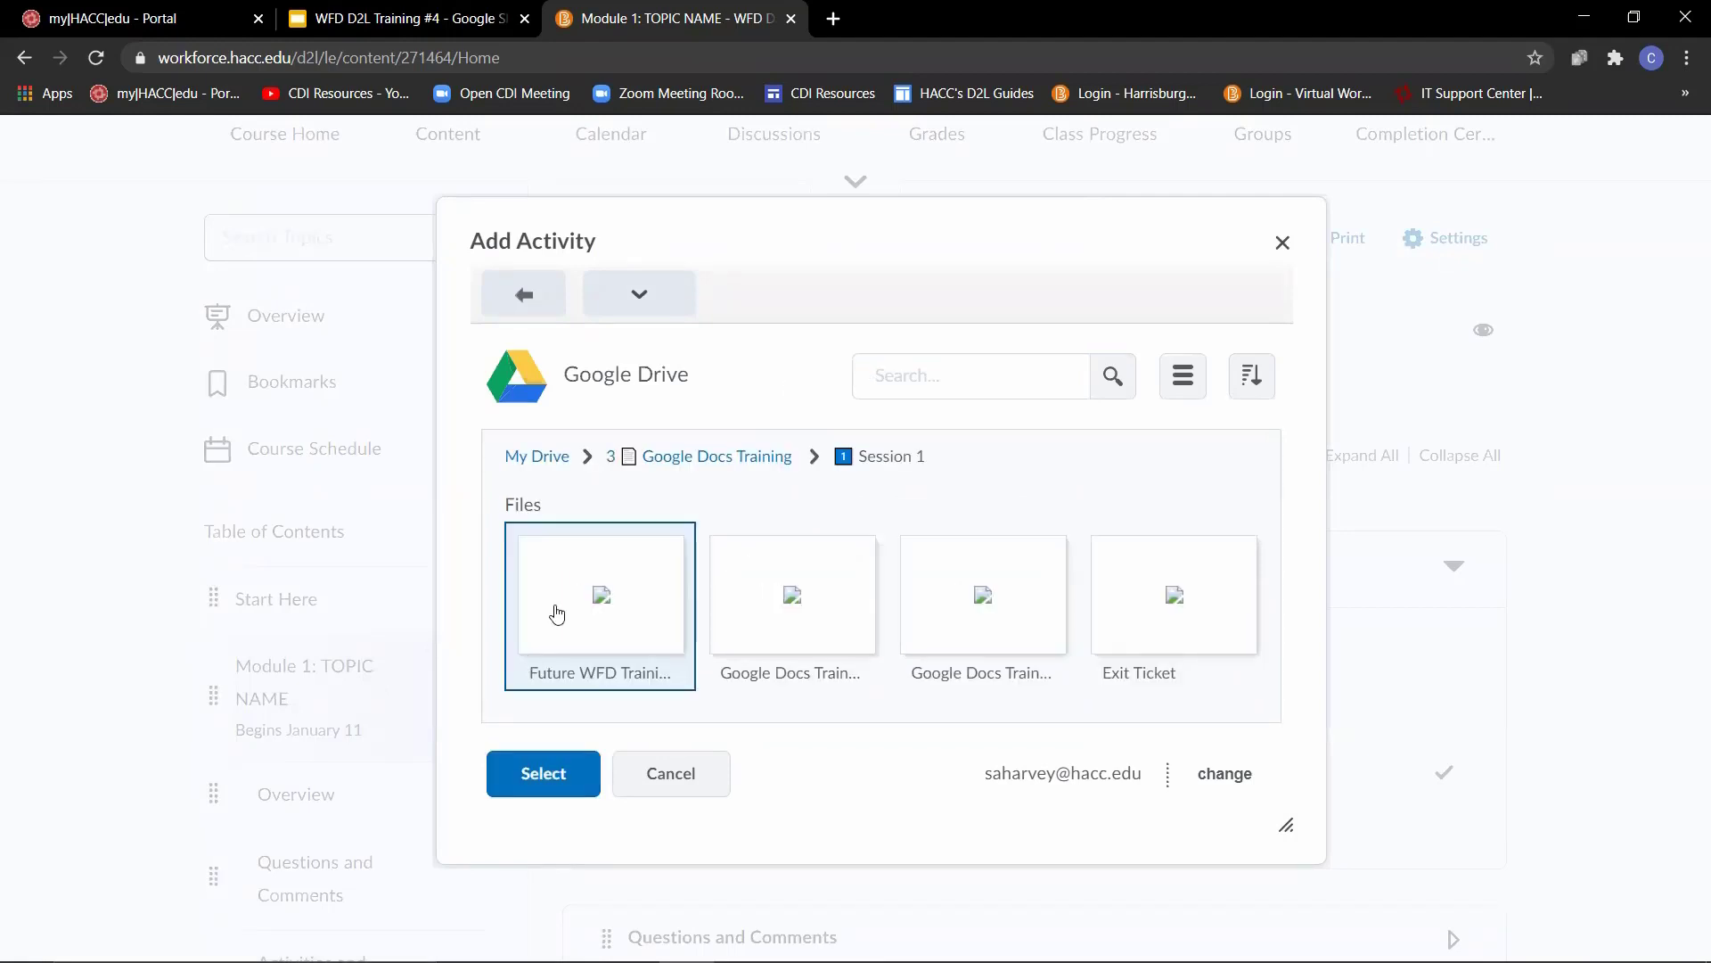
{"action": "left_click", "coordinate": [531, 773]}
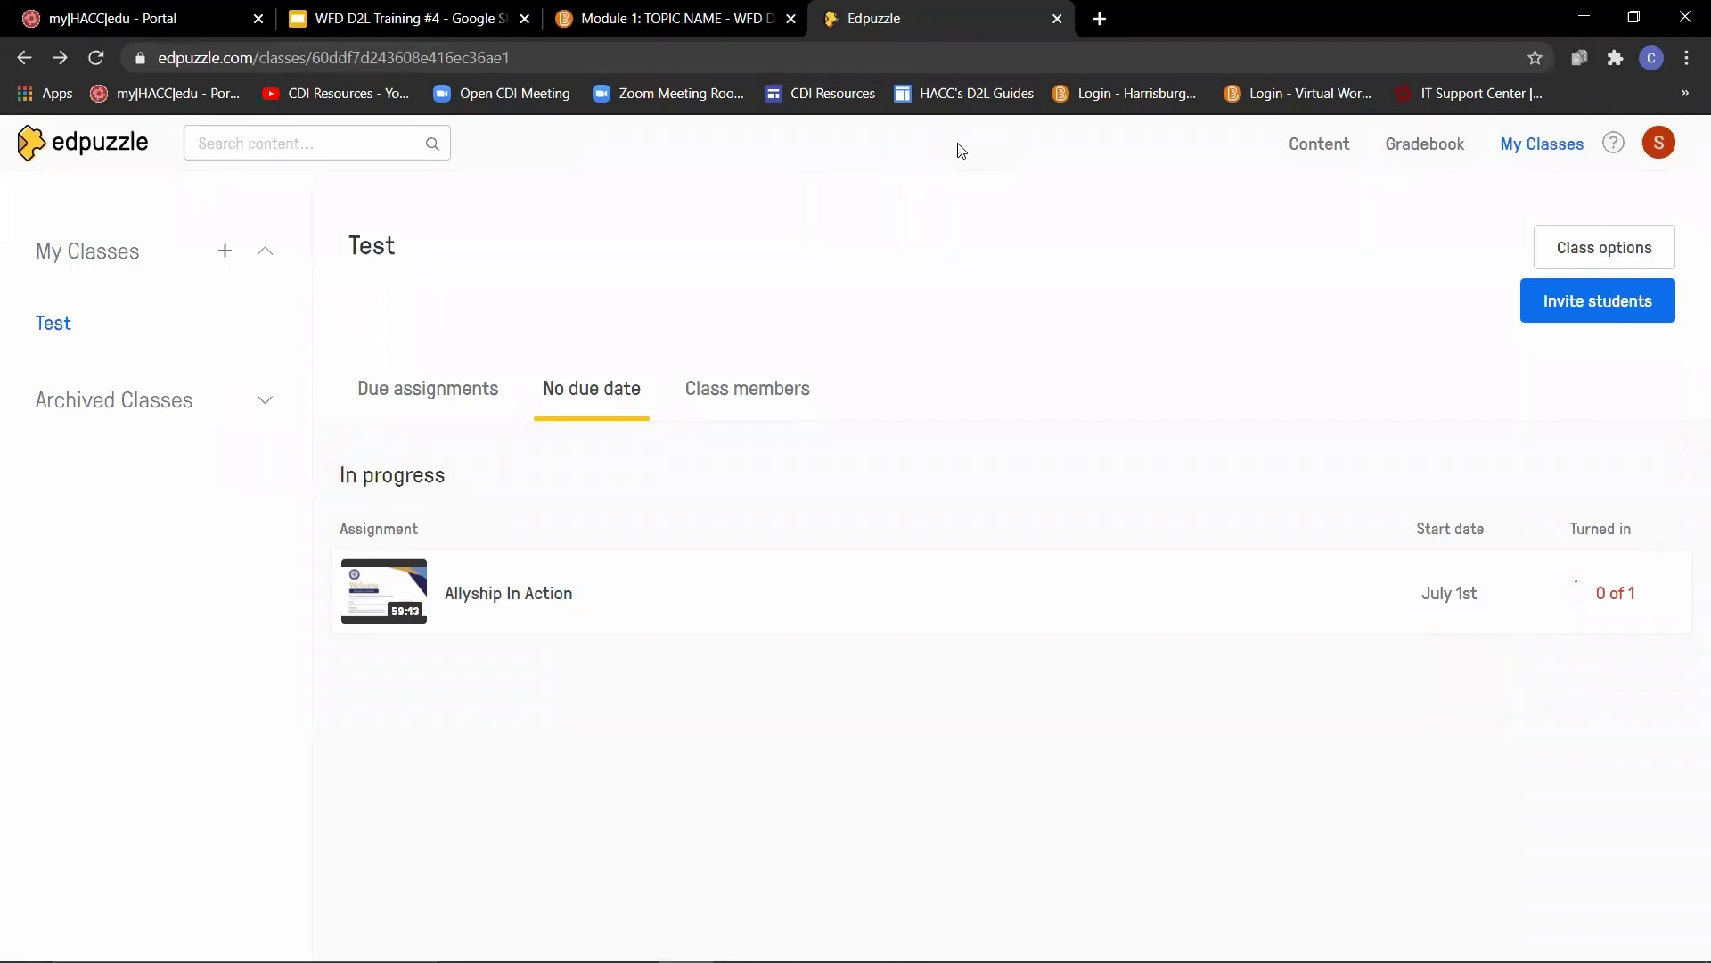
- In Edpuzzle, open the Allyship In Action assignment of the Test class and copy its assignment link
{"action": "left_click", "coordinate": [496, 607]}
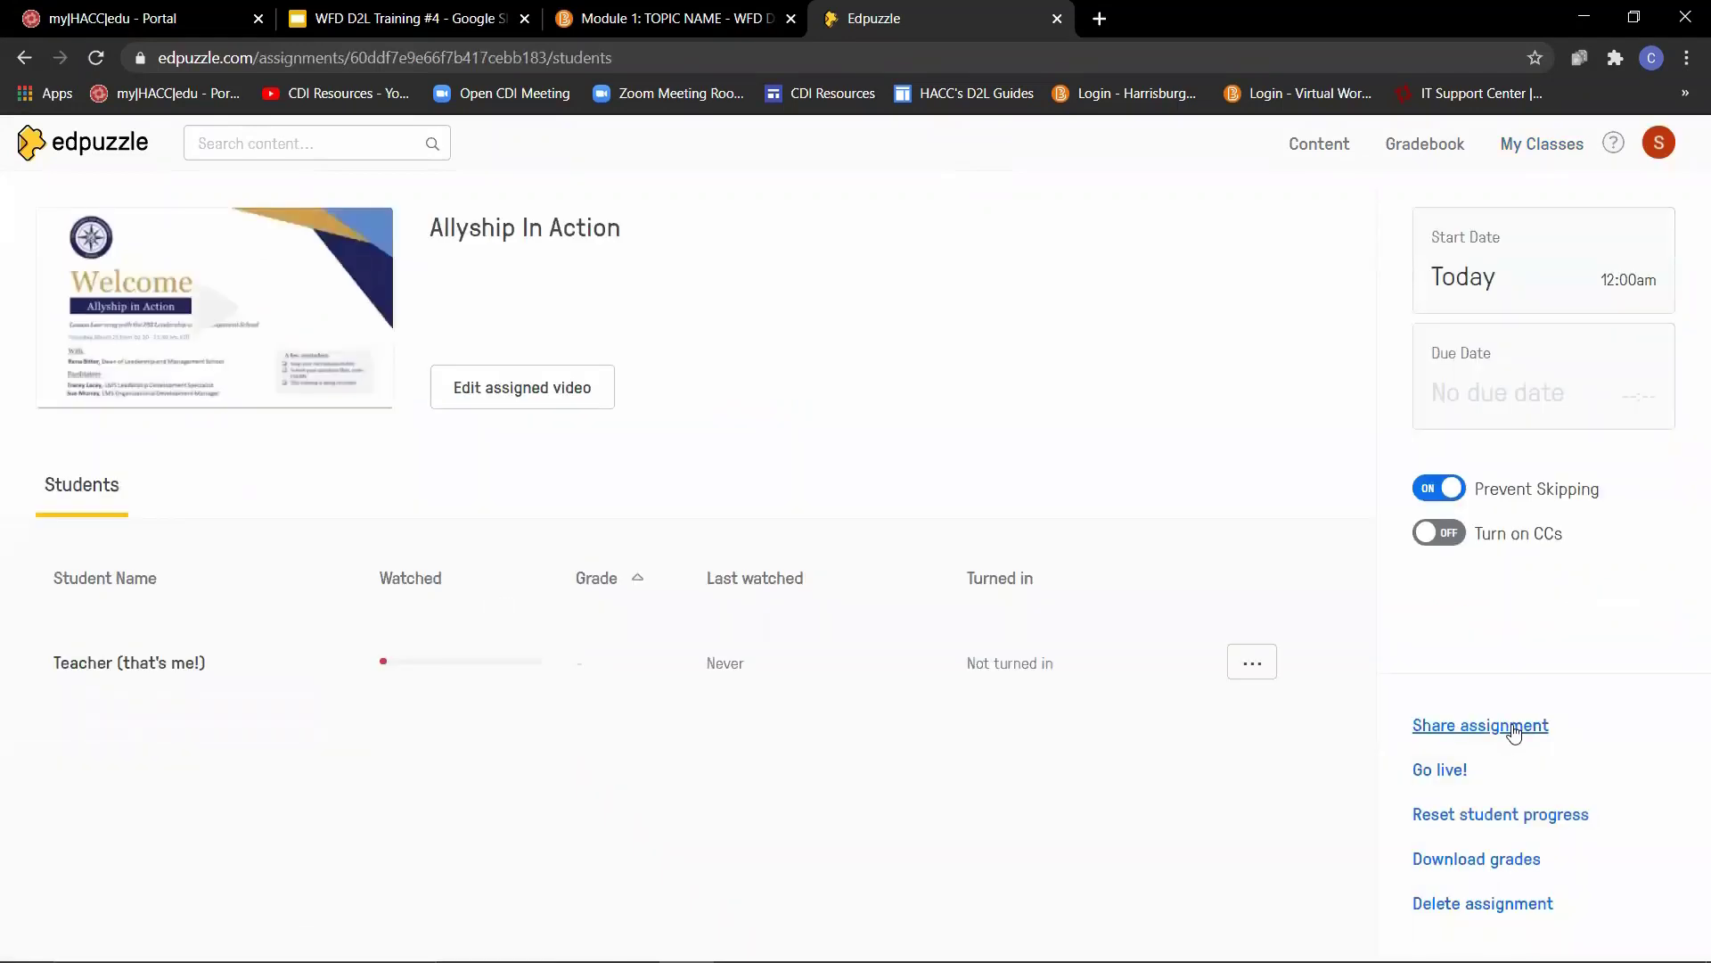
{"action": "left_click", "coordinate": [1512, 728]}
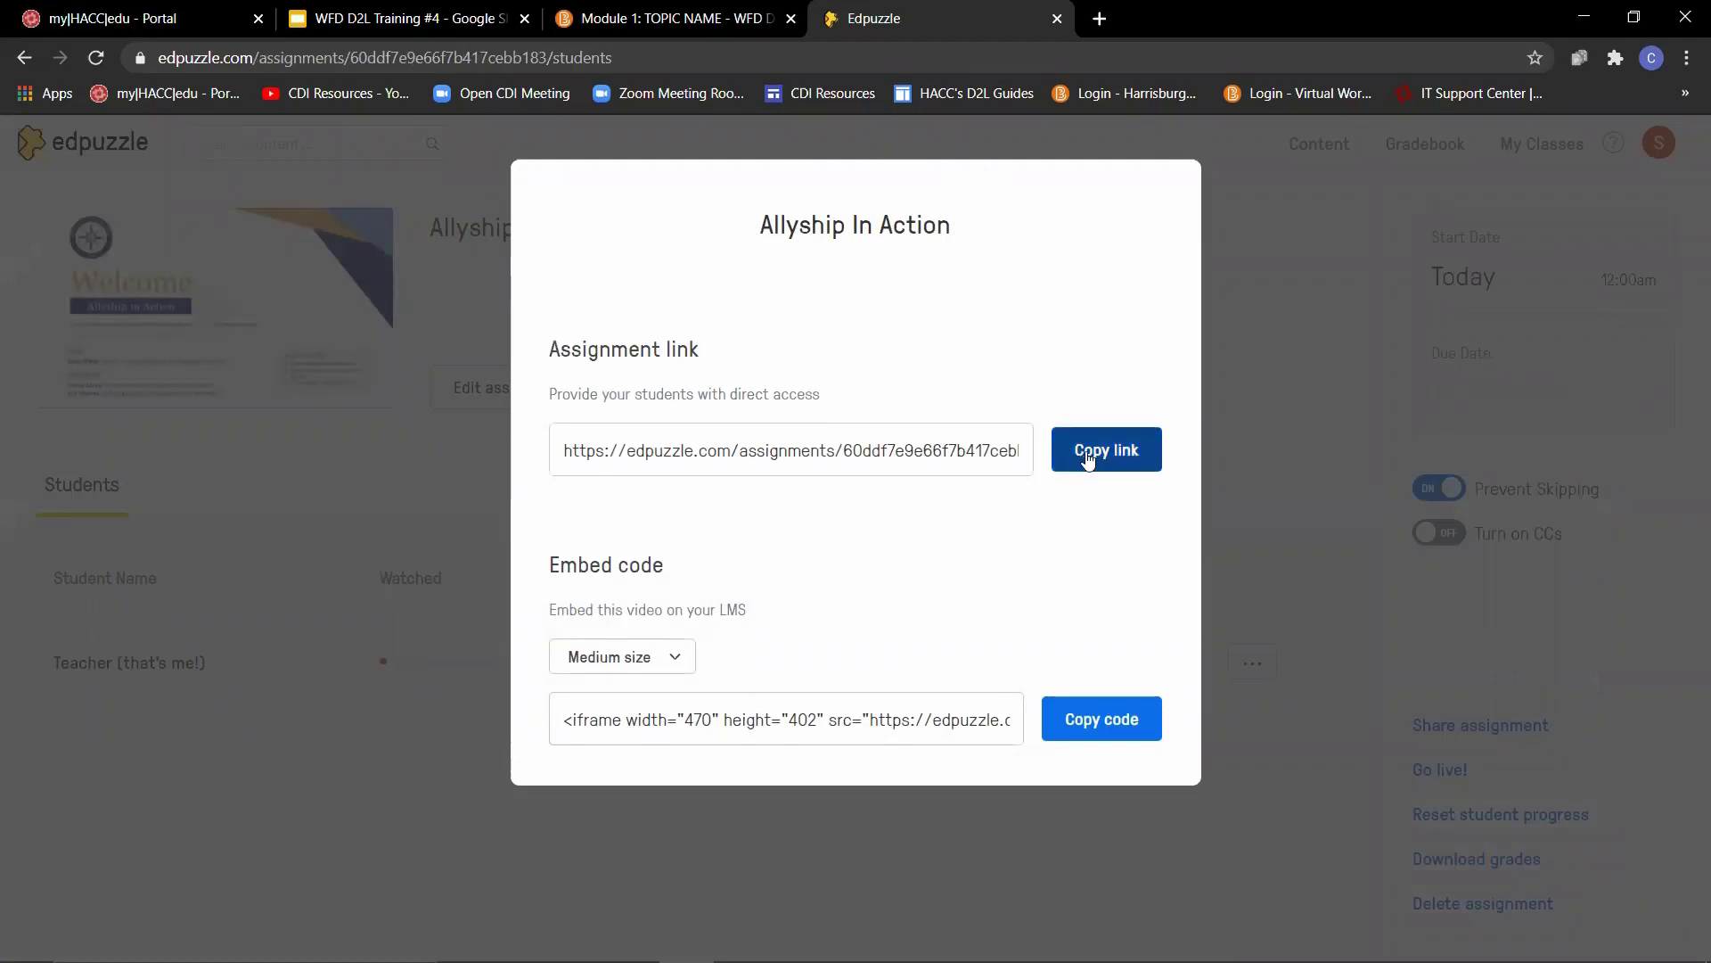
{"action": "left_click", "coordinate": [1088, 459]}
- Back in the D2L course, create a link in Module 1 titled "EdPuzzle Video #1" using the copied Edpuzzle assignment URL, opening as an external resource
{"action": "left_click", "coordinate": [677, 18]}
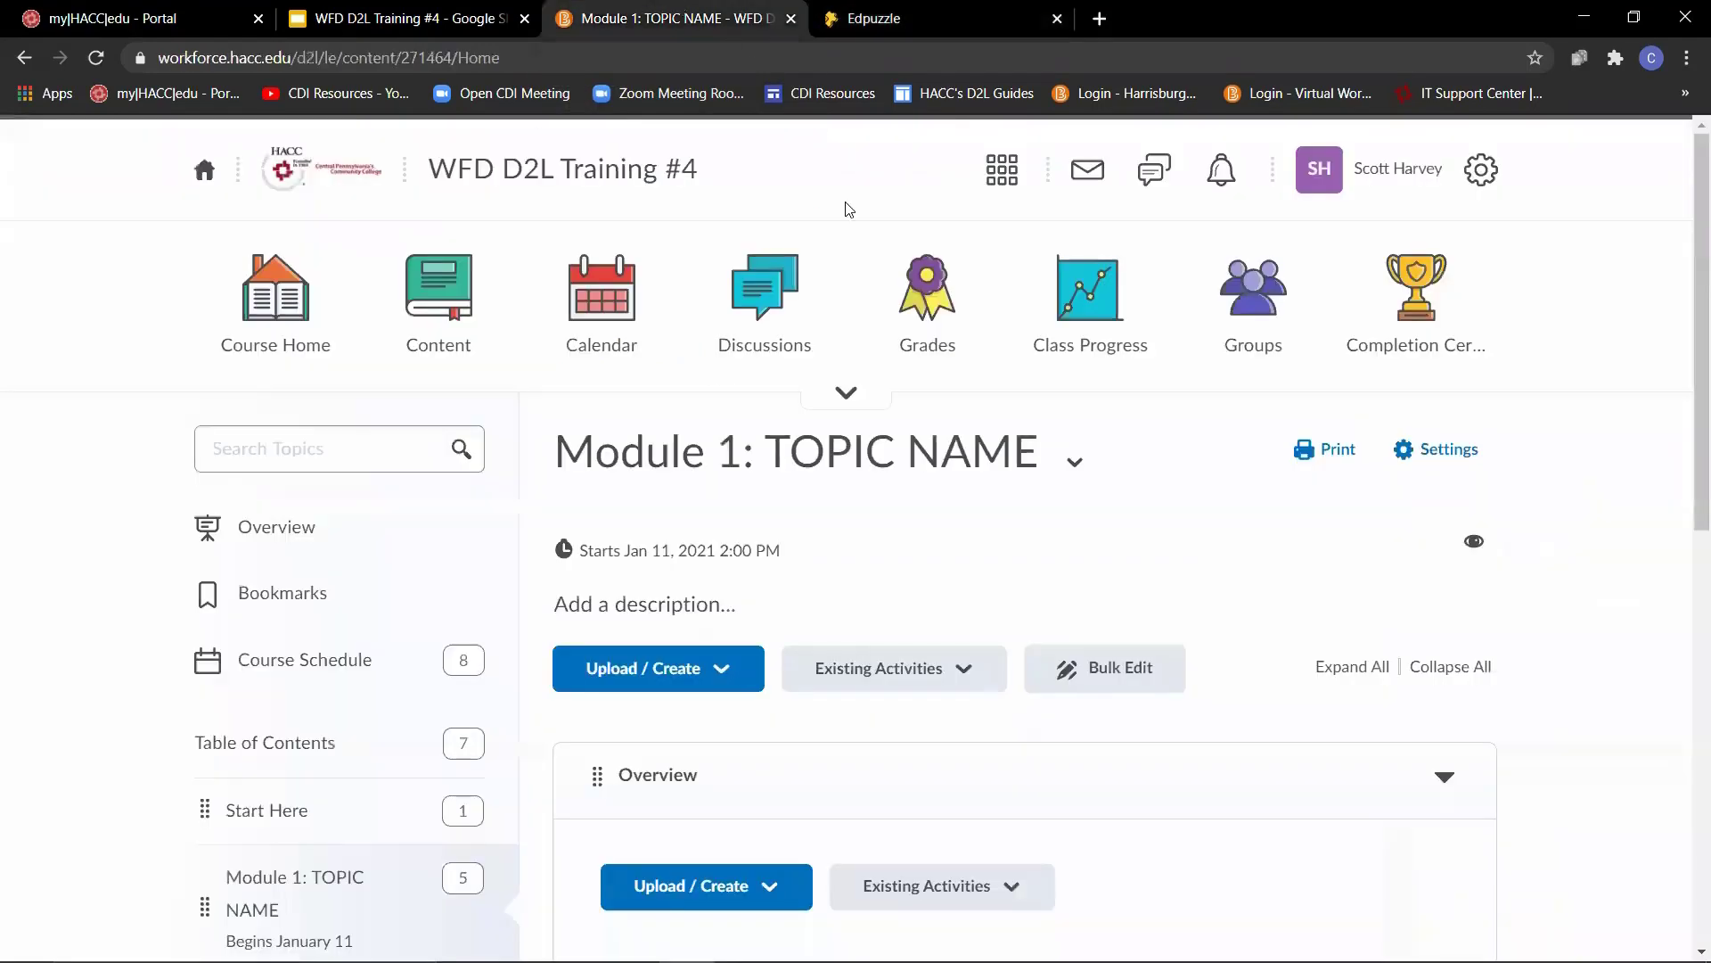
{"action": "left_click", "coordinate": [700, 677]}
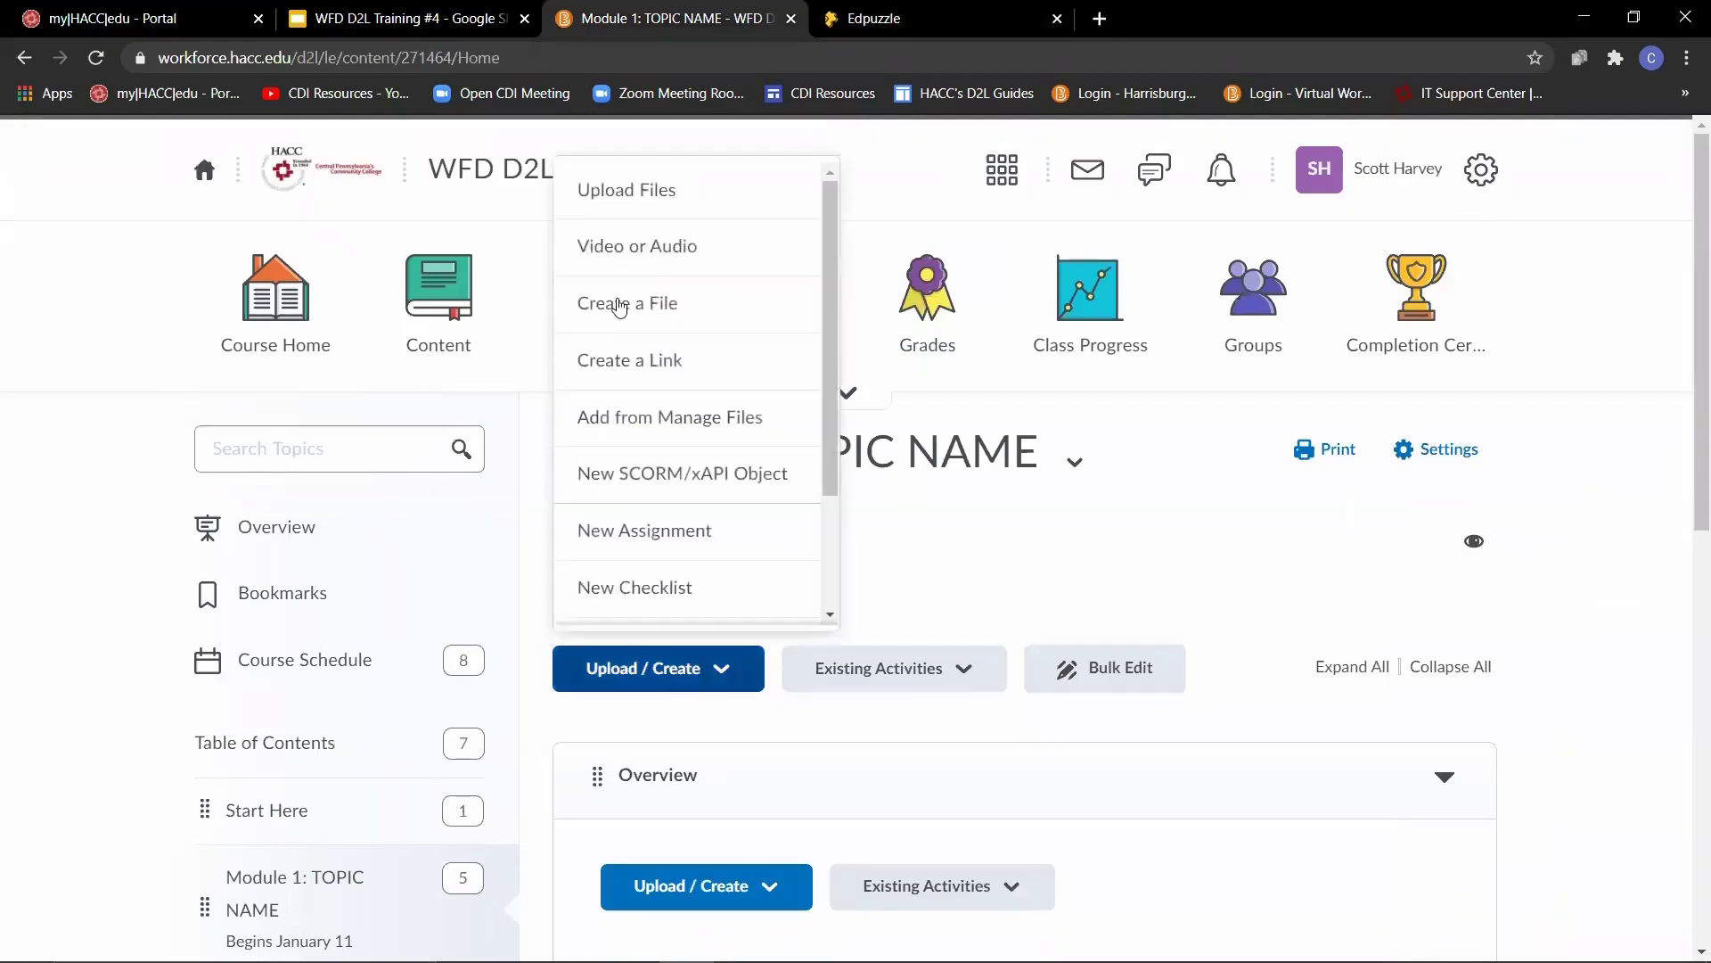
{"action": "left_click", "coordinate": [660, 366]}
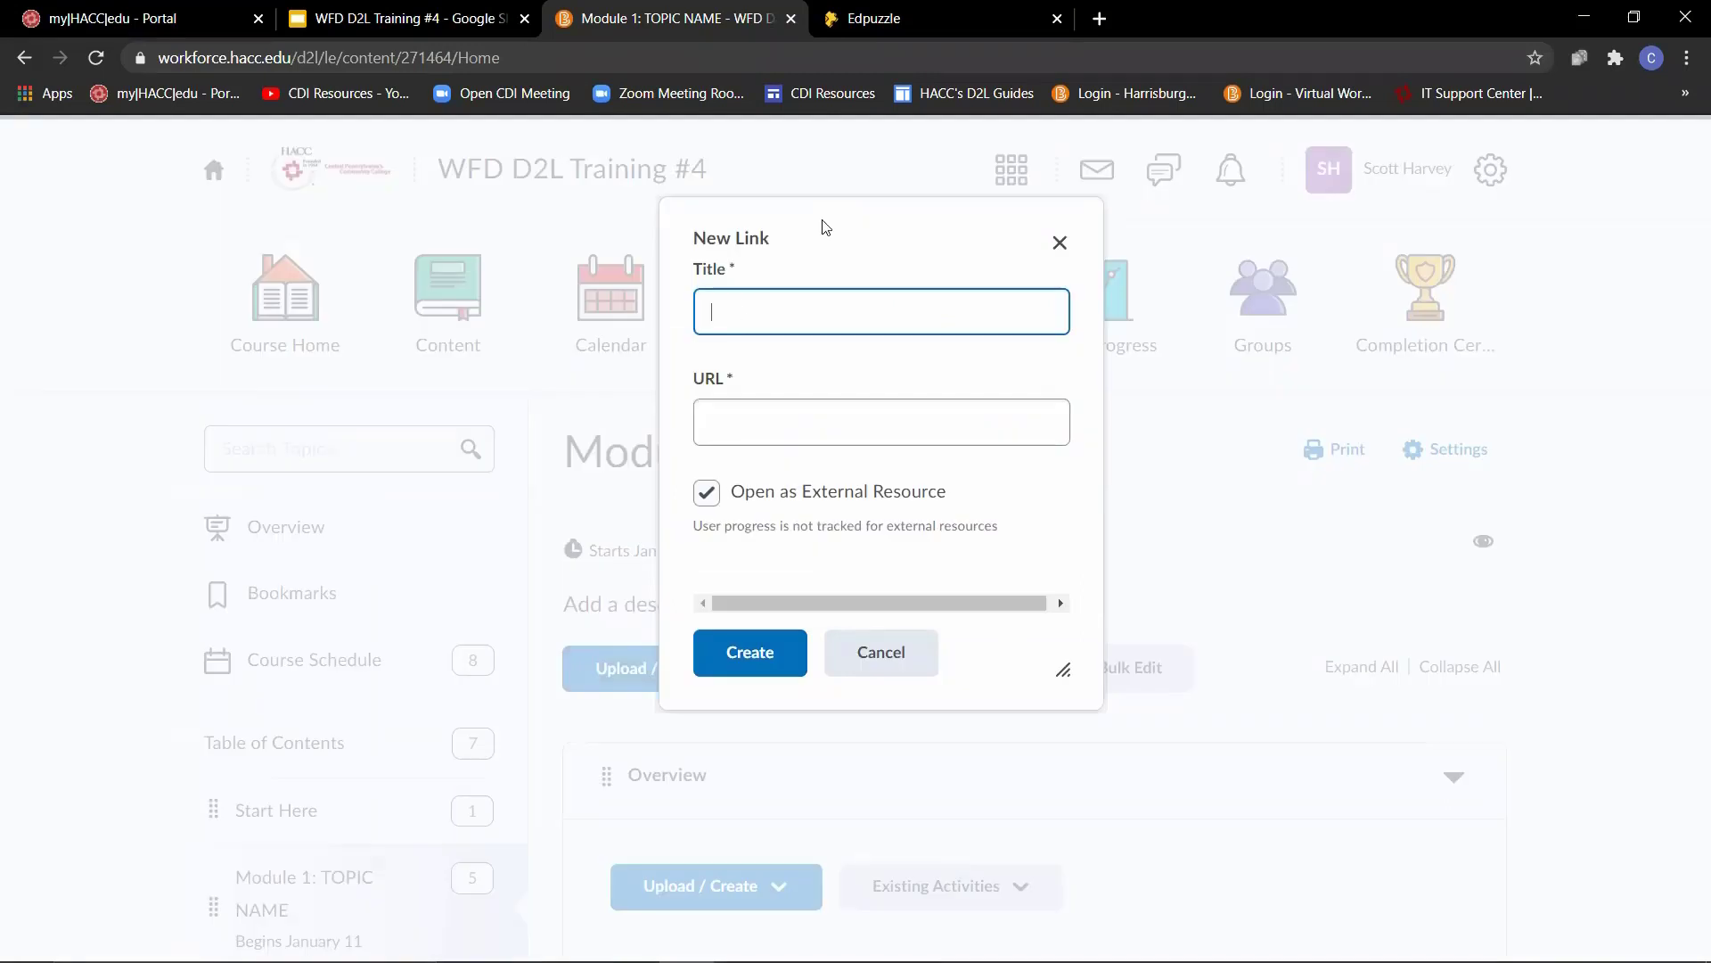
{"action": "key", "text": "ctrl+v"}
{"action": "left_click", "coordinate": [805, 425]}
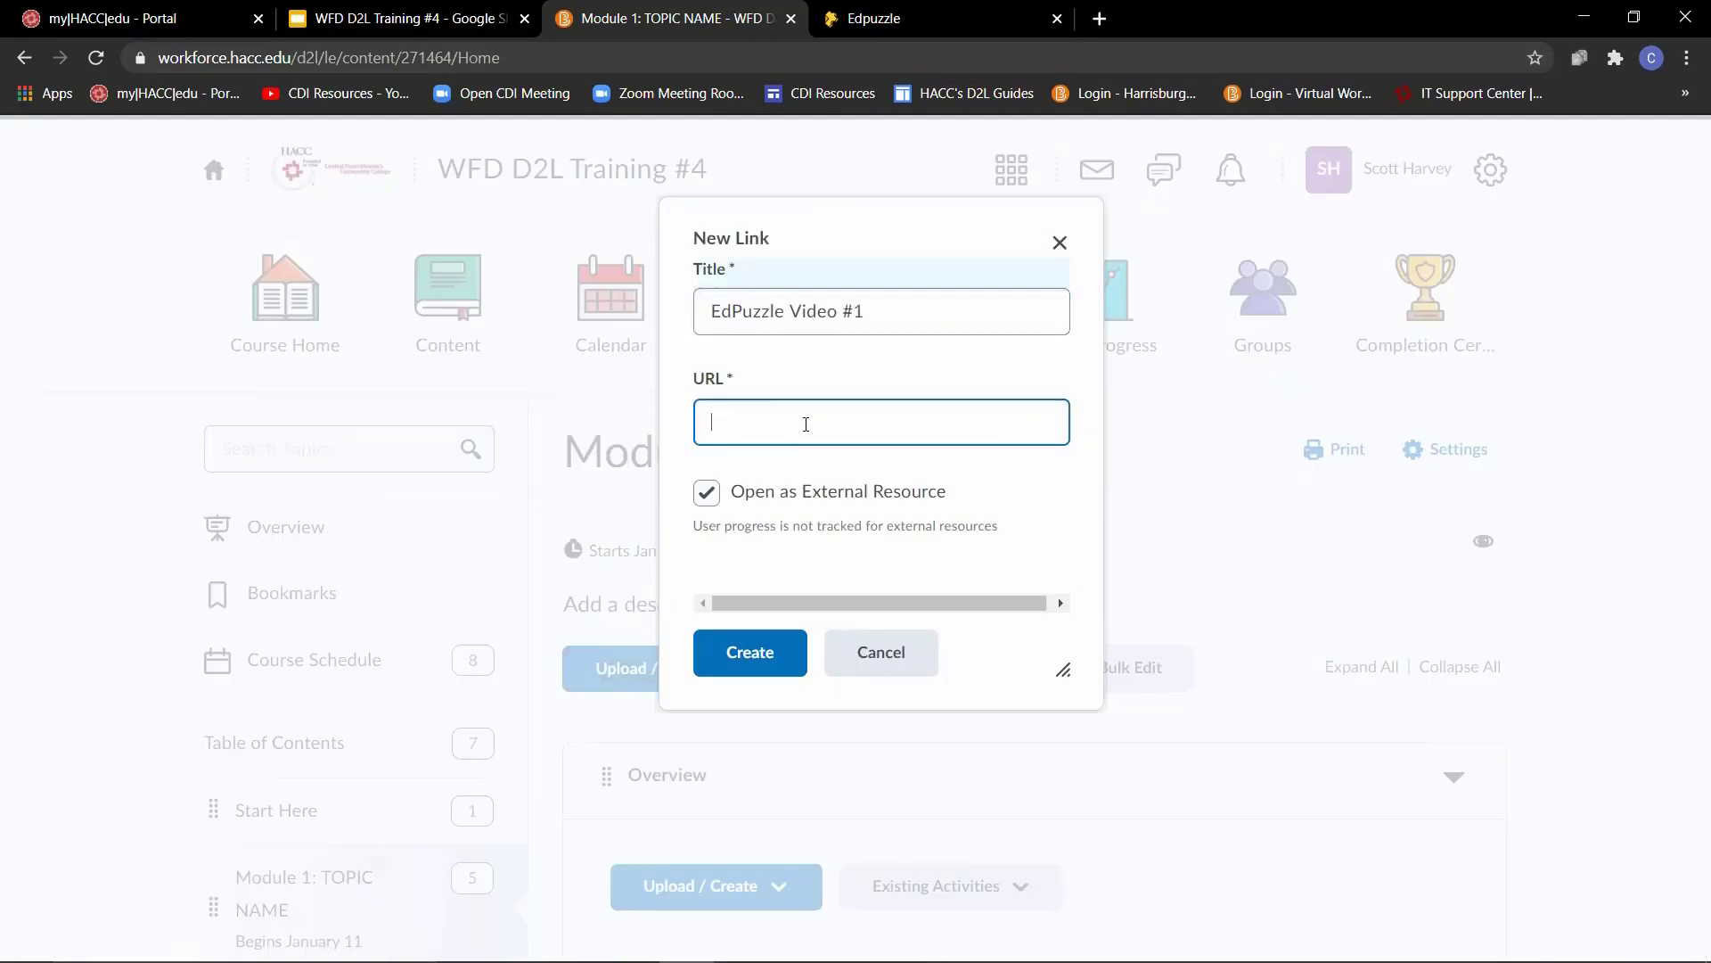
{"action": "right_click", "coordinate": [806, 425]}
{"action": "left_click", "coordinate": [863, 600]}
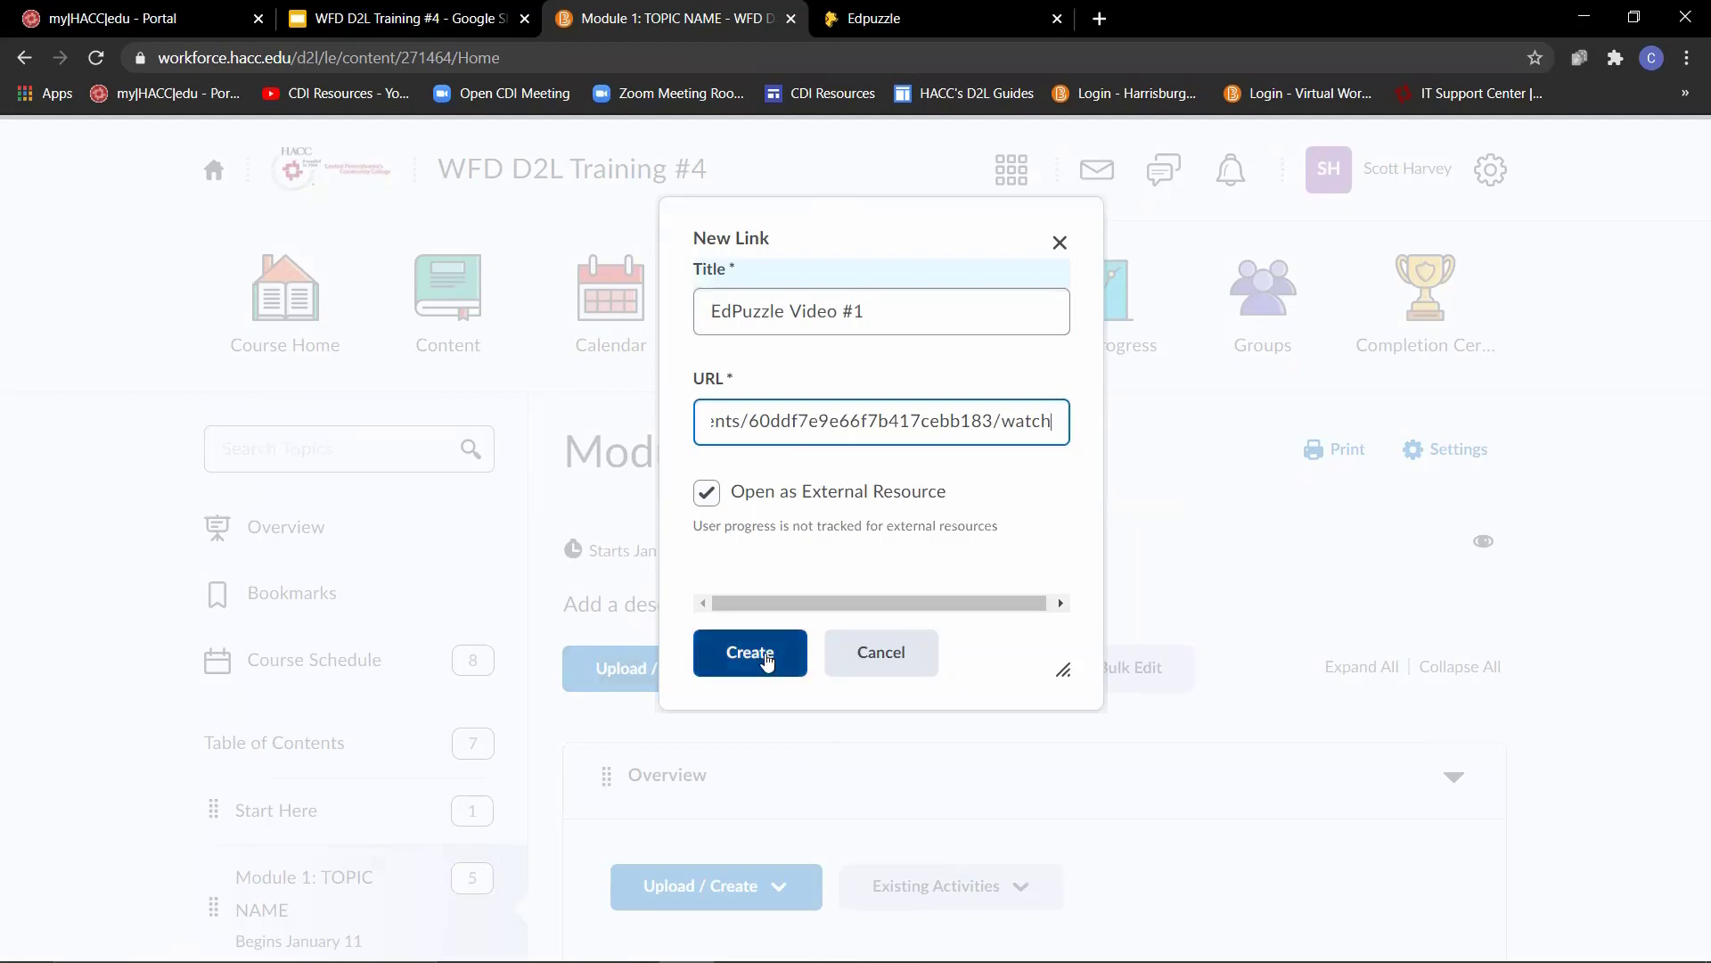
{"action": "left_click", "coordinate": [750, 653]}
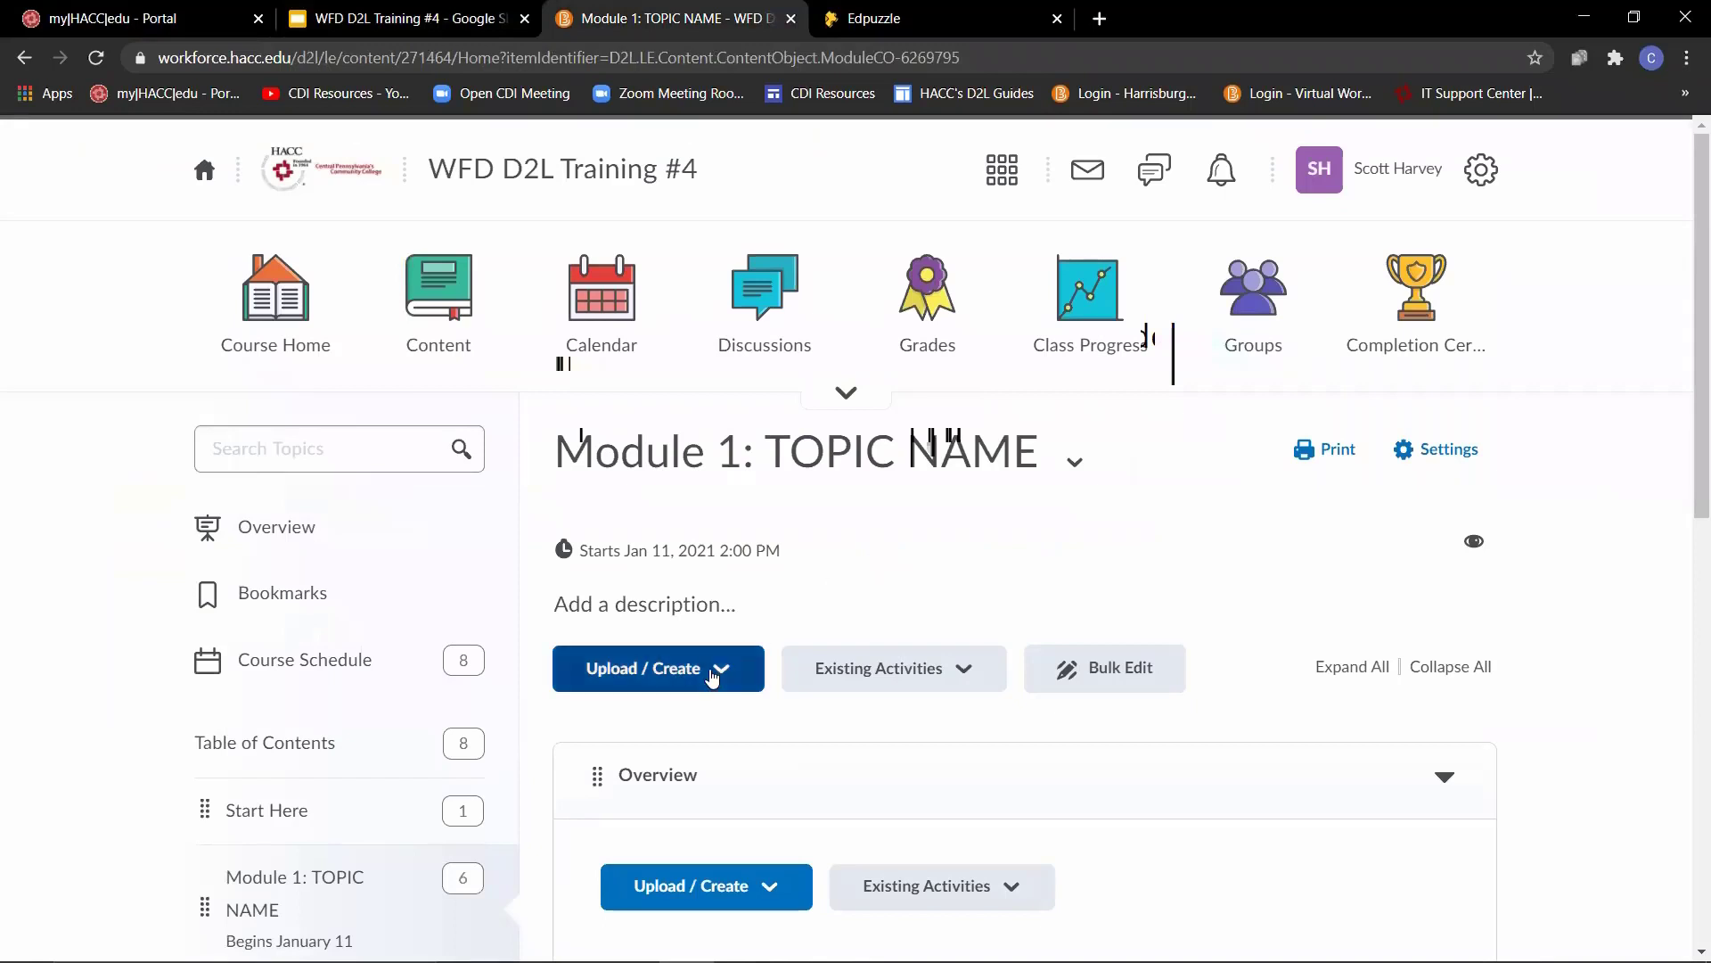
- Check the bulk upload option for SCORM/xAPI packages, and add the existing Mapping_Your_Course_Self_Check package to Module 1 with the default settings
{"action": "left_click", "coordinate": [712, 675]}
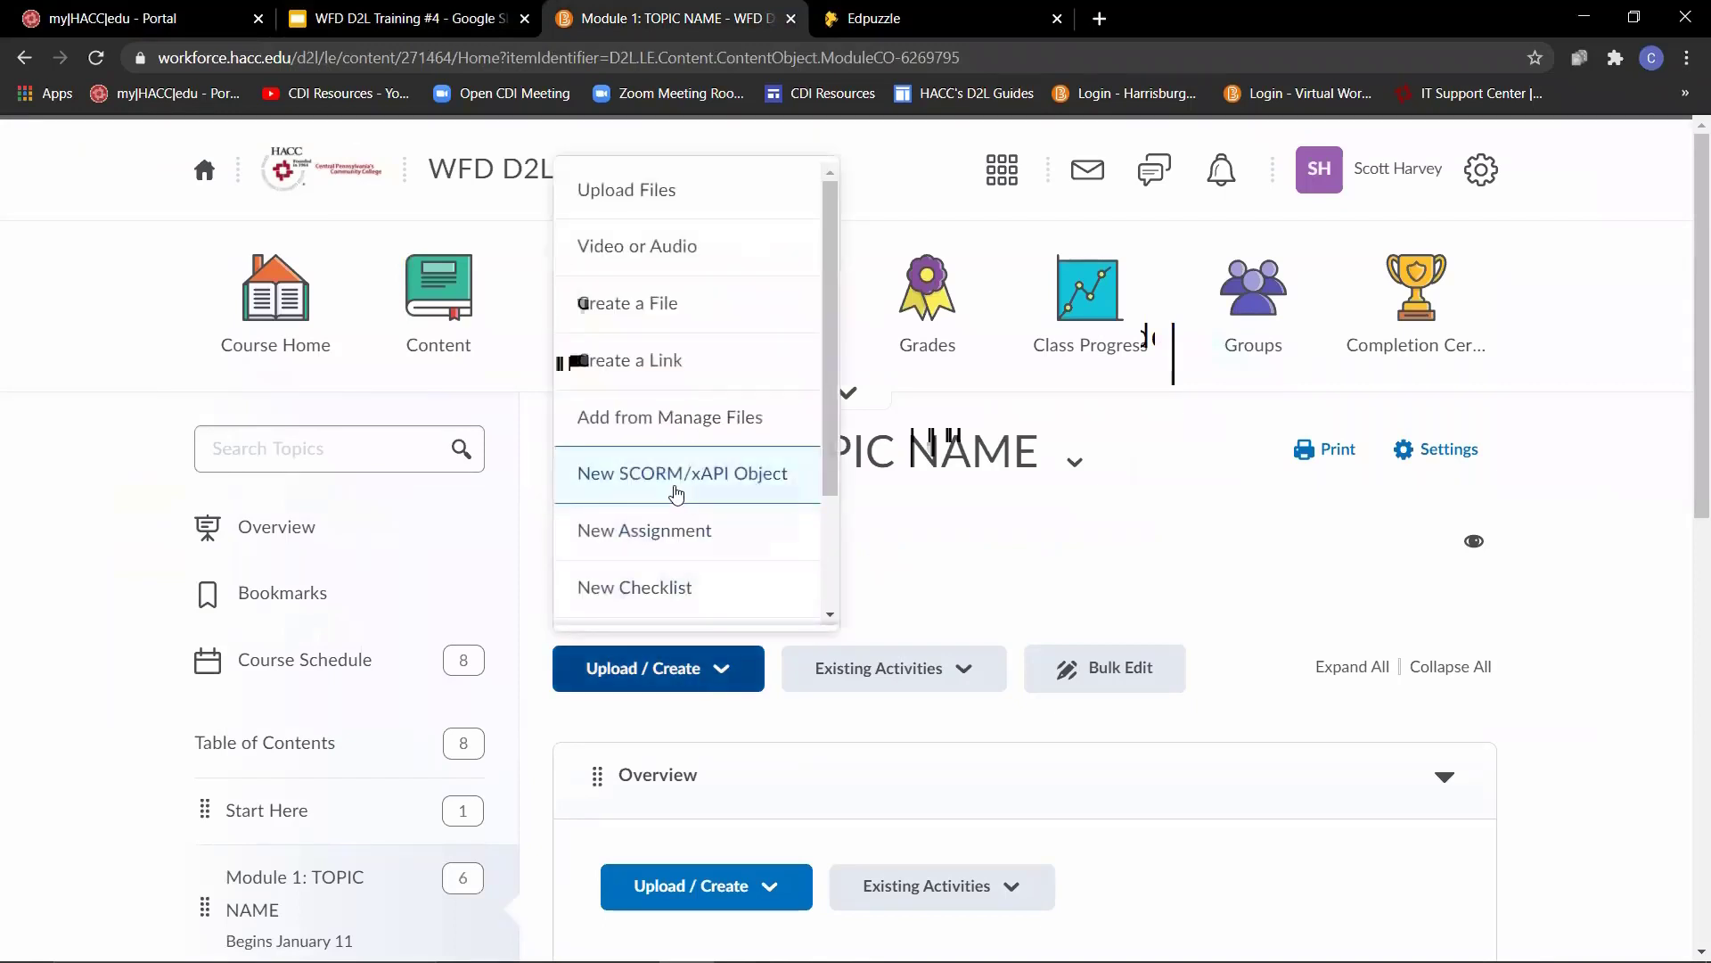
{"action": "left_click", "coordinate": [692, 489]}
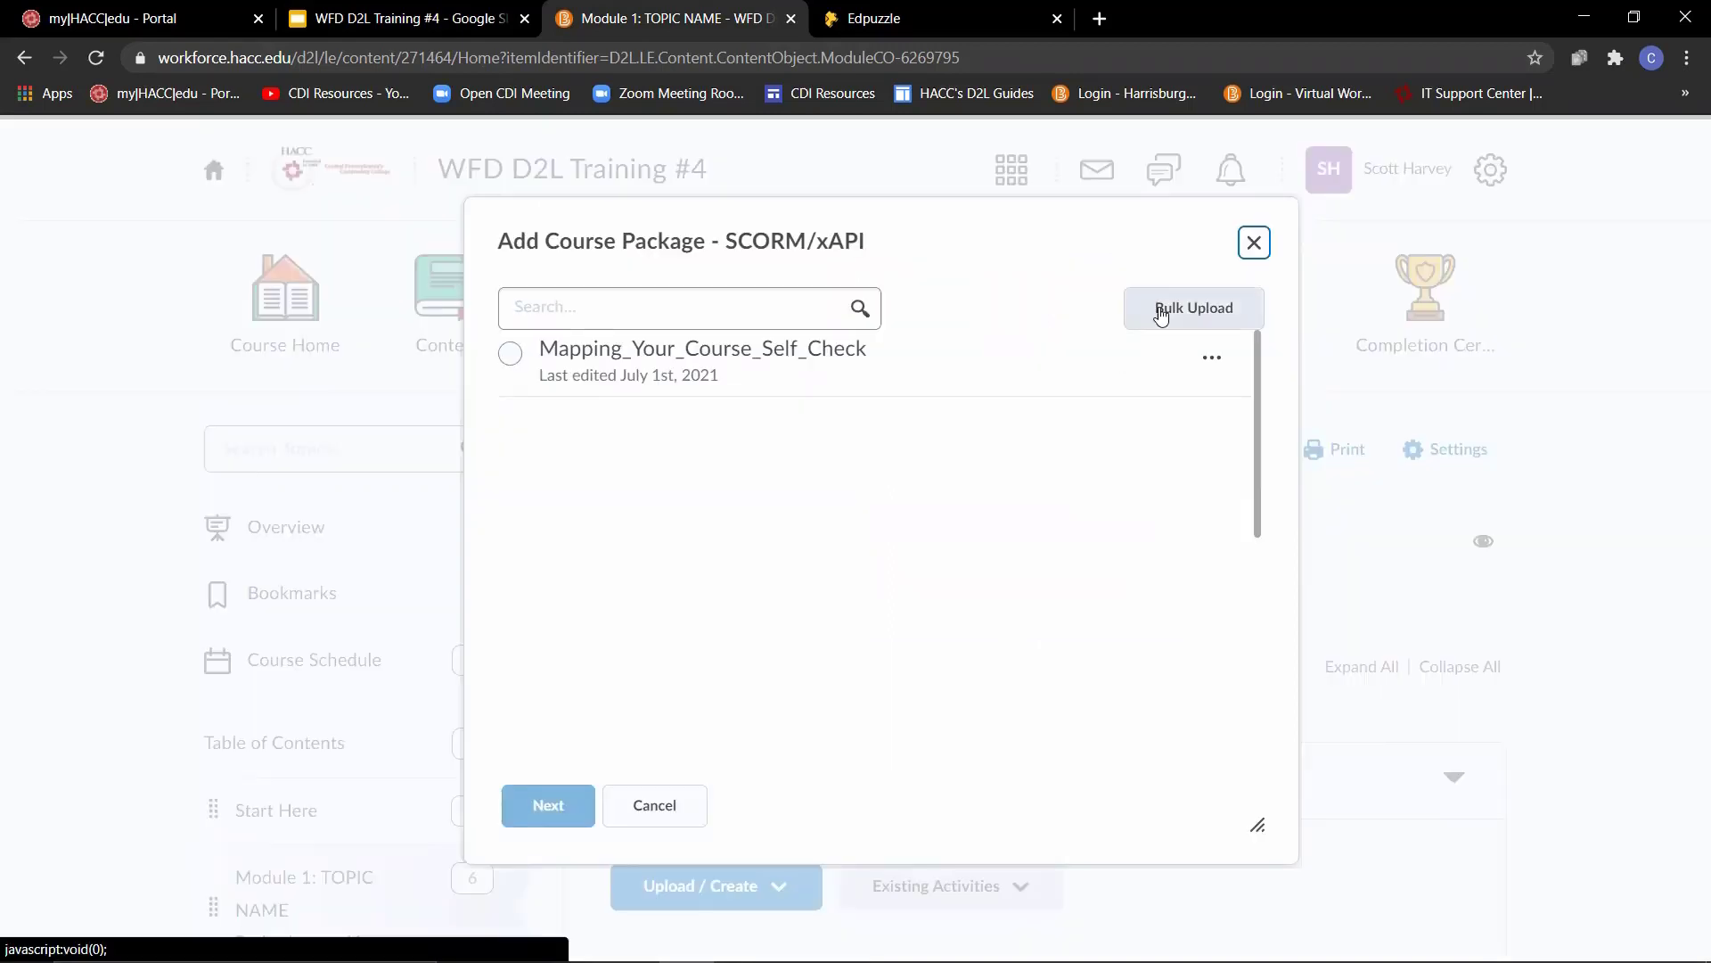
{"action": "left_click", "coordinate": [1160, 314]}
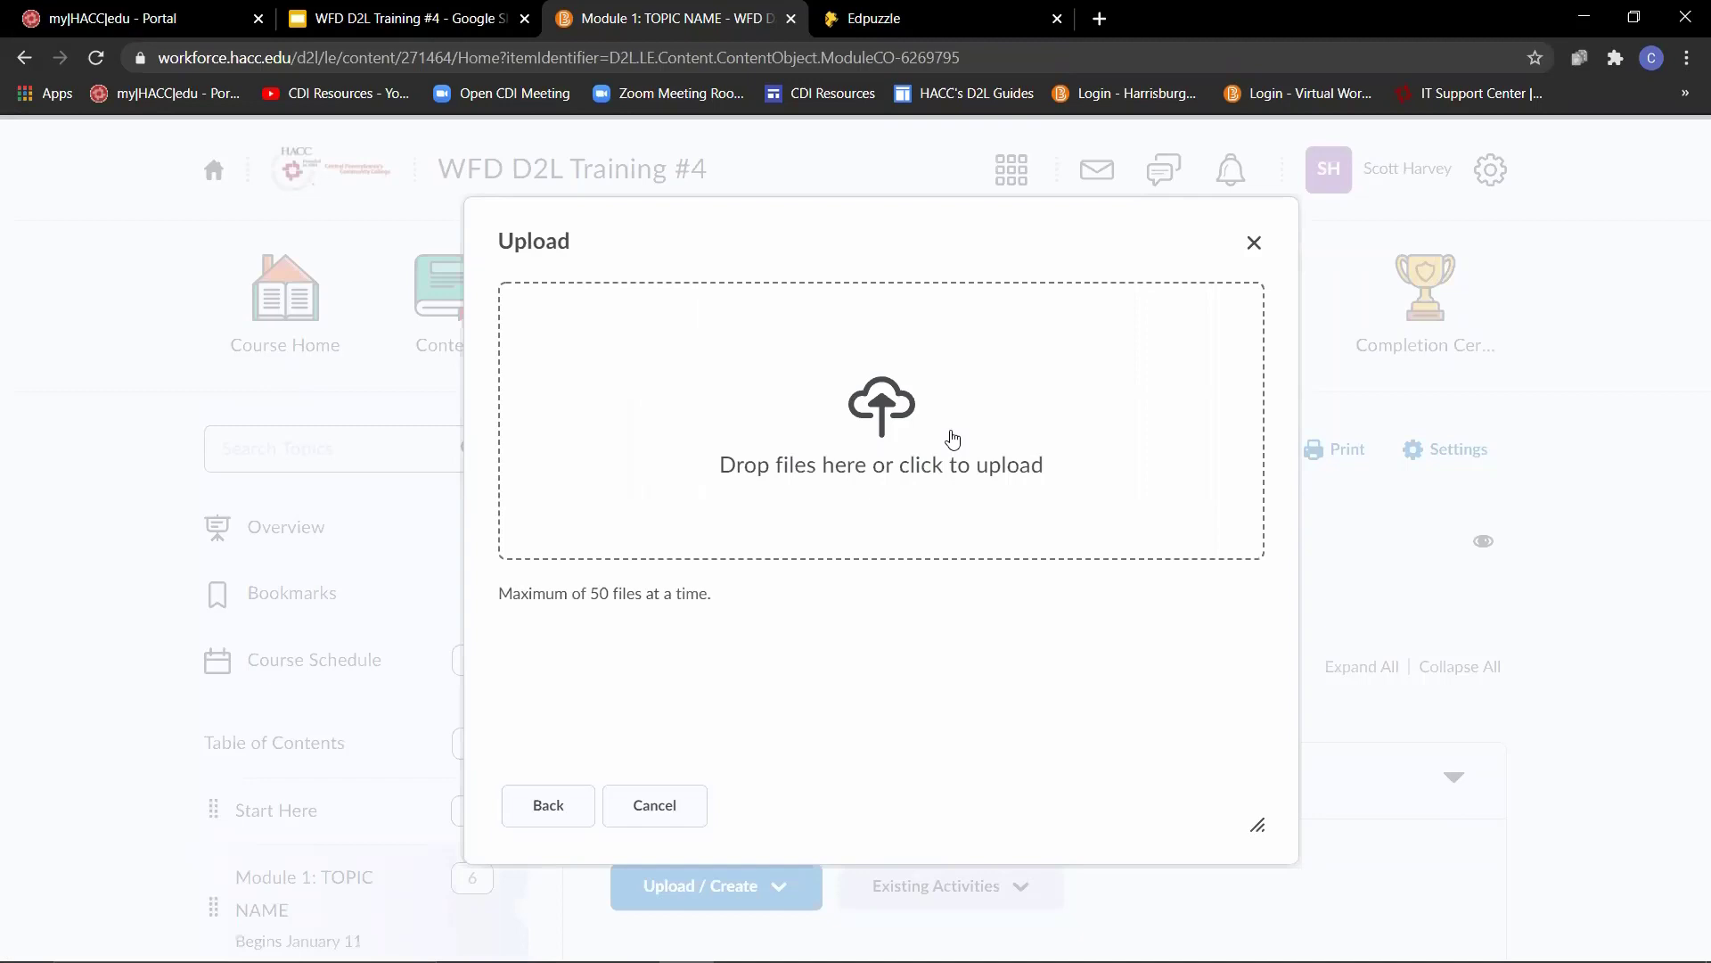
{"action": "left_click", "coordinate": [548, 805]}
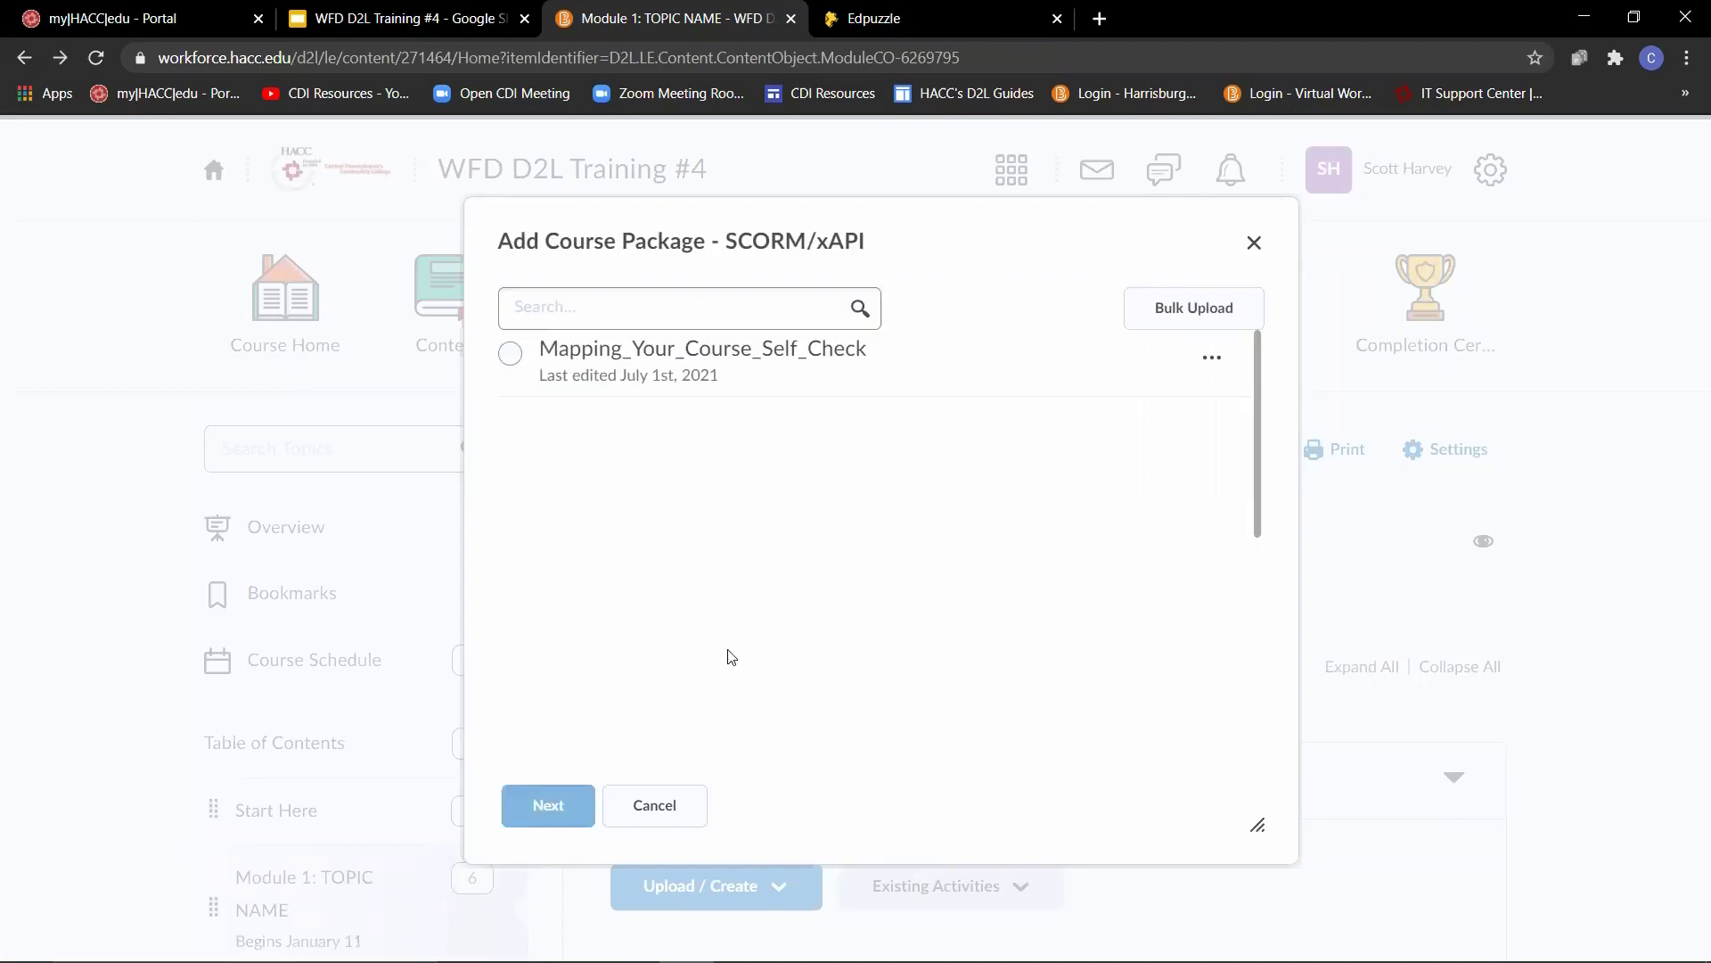
{"action": "left_click", "coordinate": [509, 354]}
{"action": "left_click", "coordinate": [554, 801]}
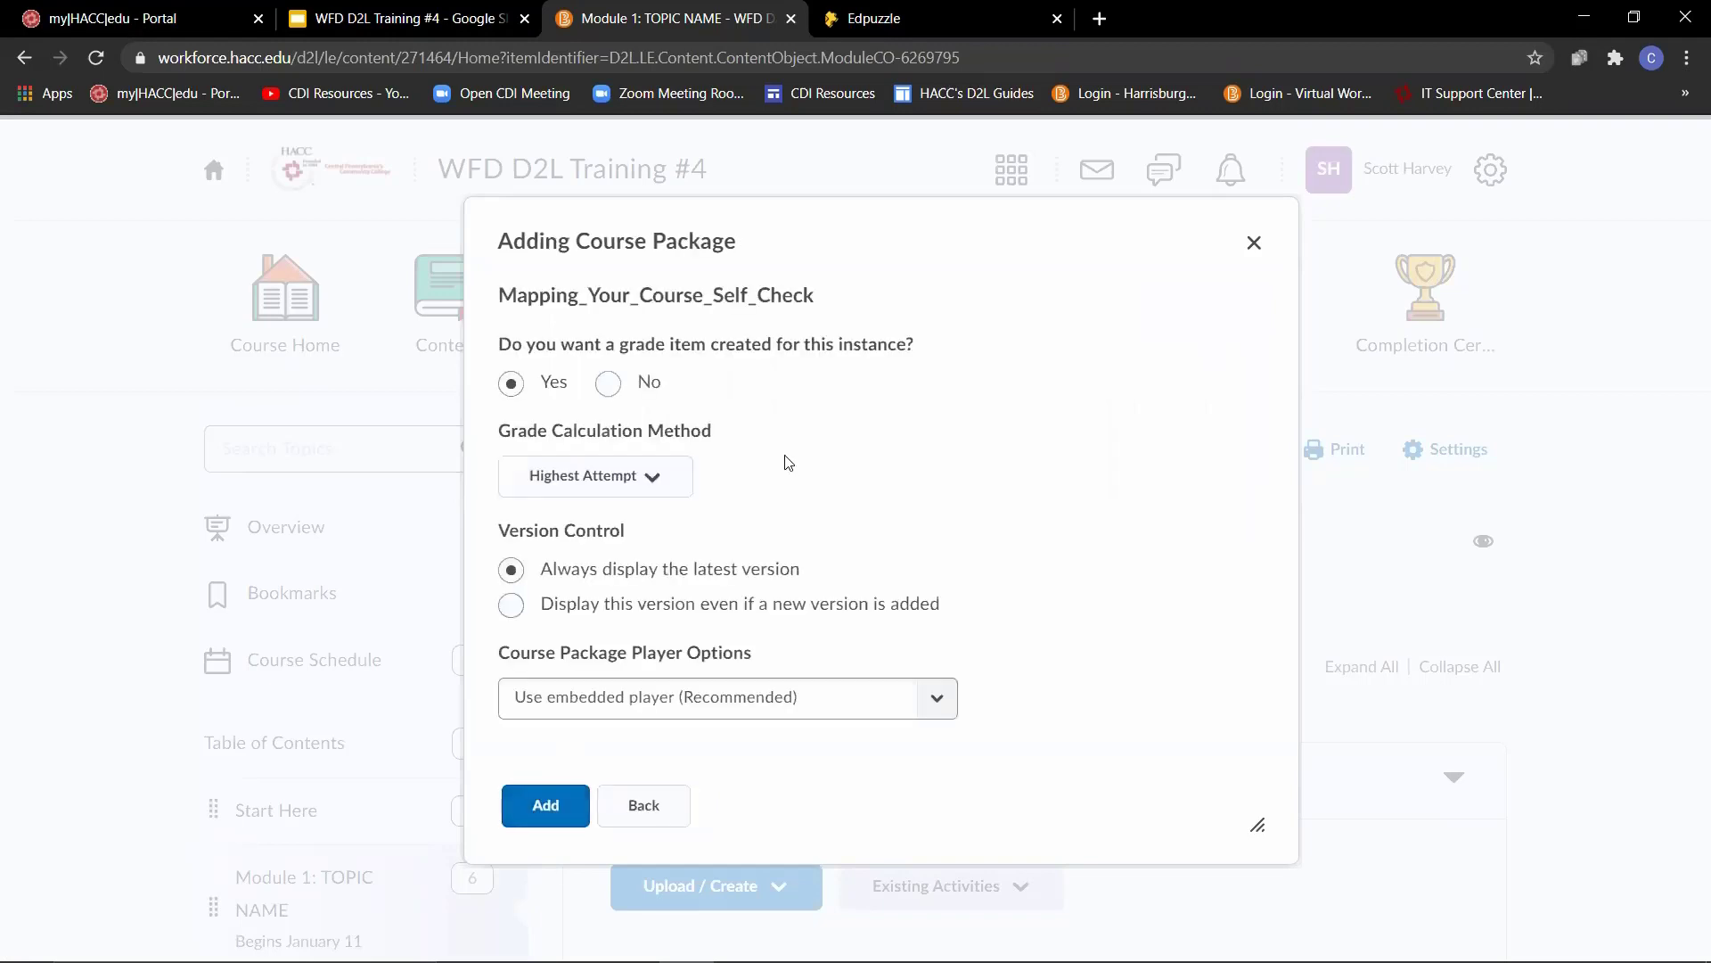
{"action": "left_click", "coordinate": [546, 805]}
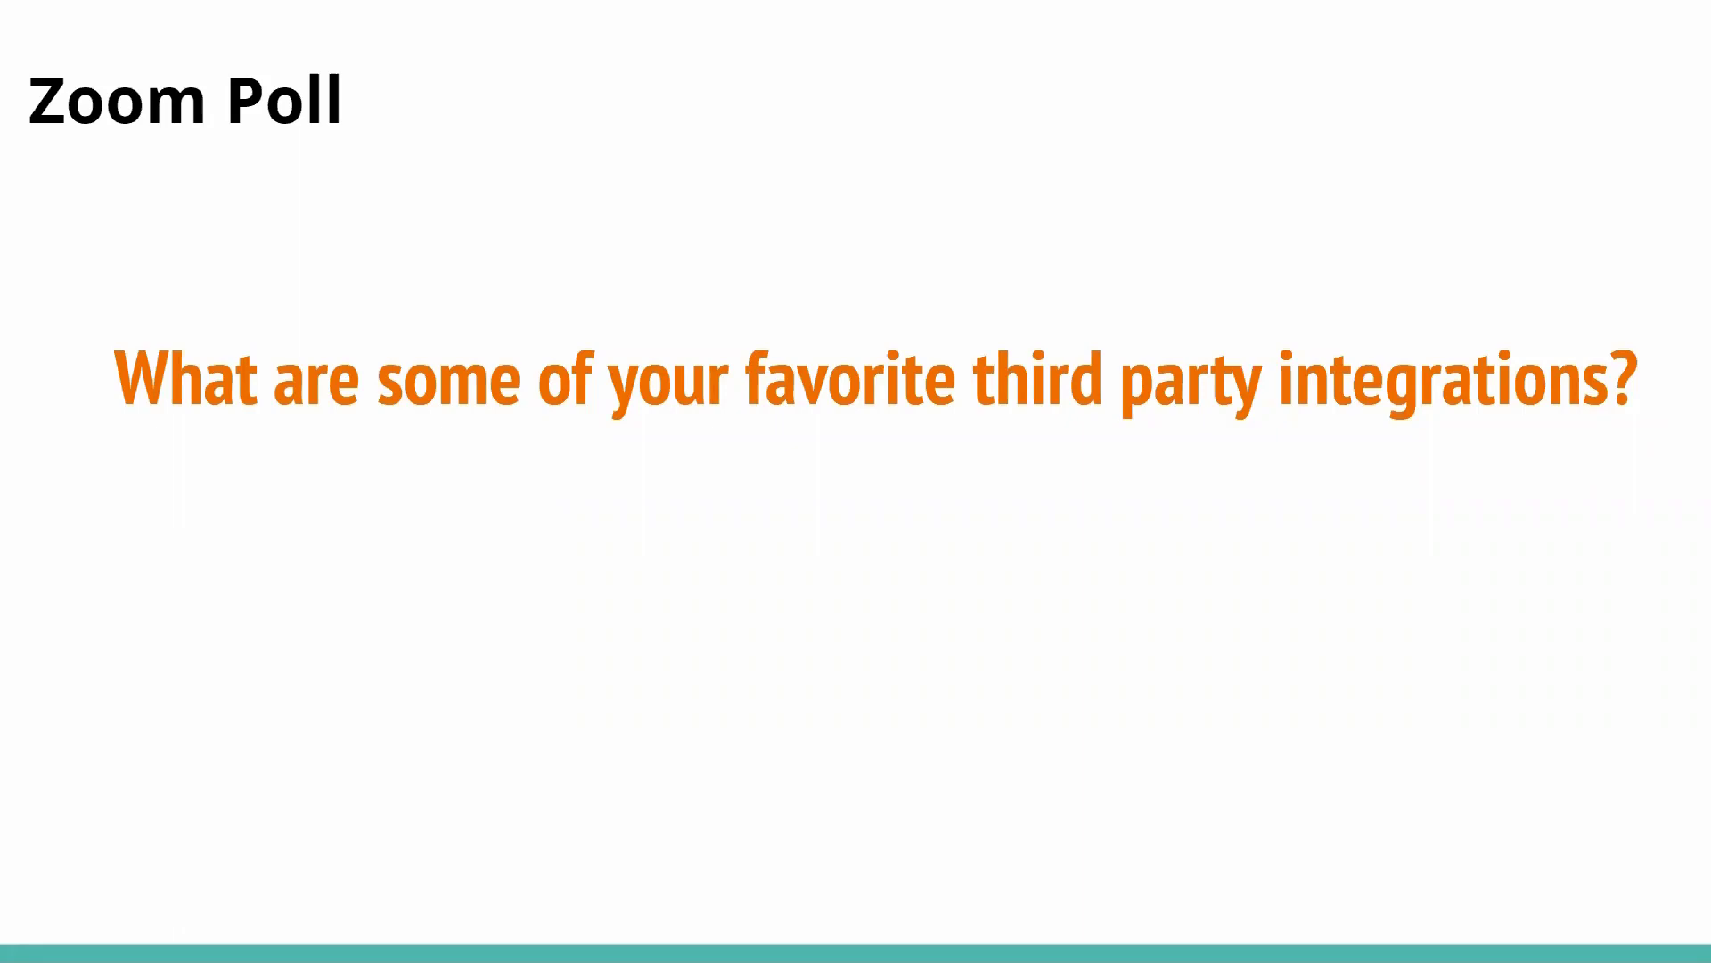
{"action": "key", "text": "Right"}
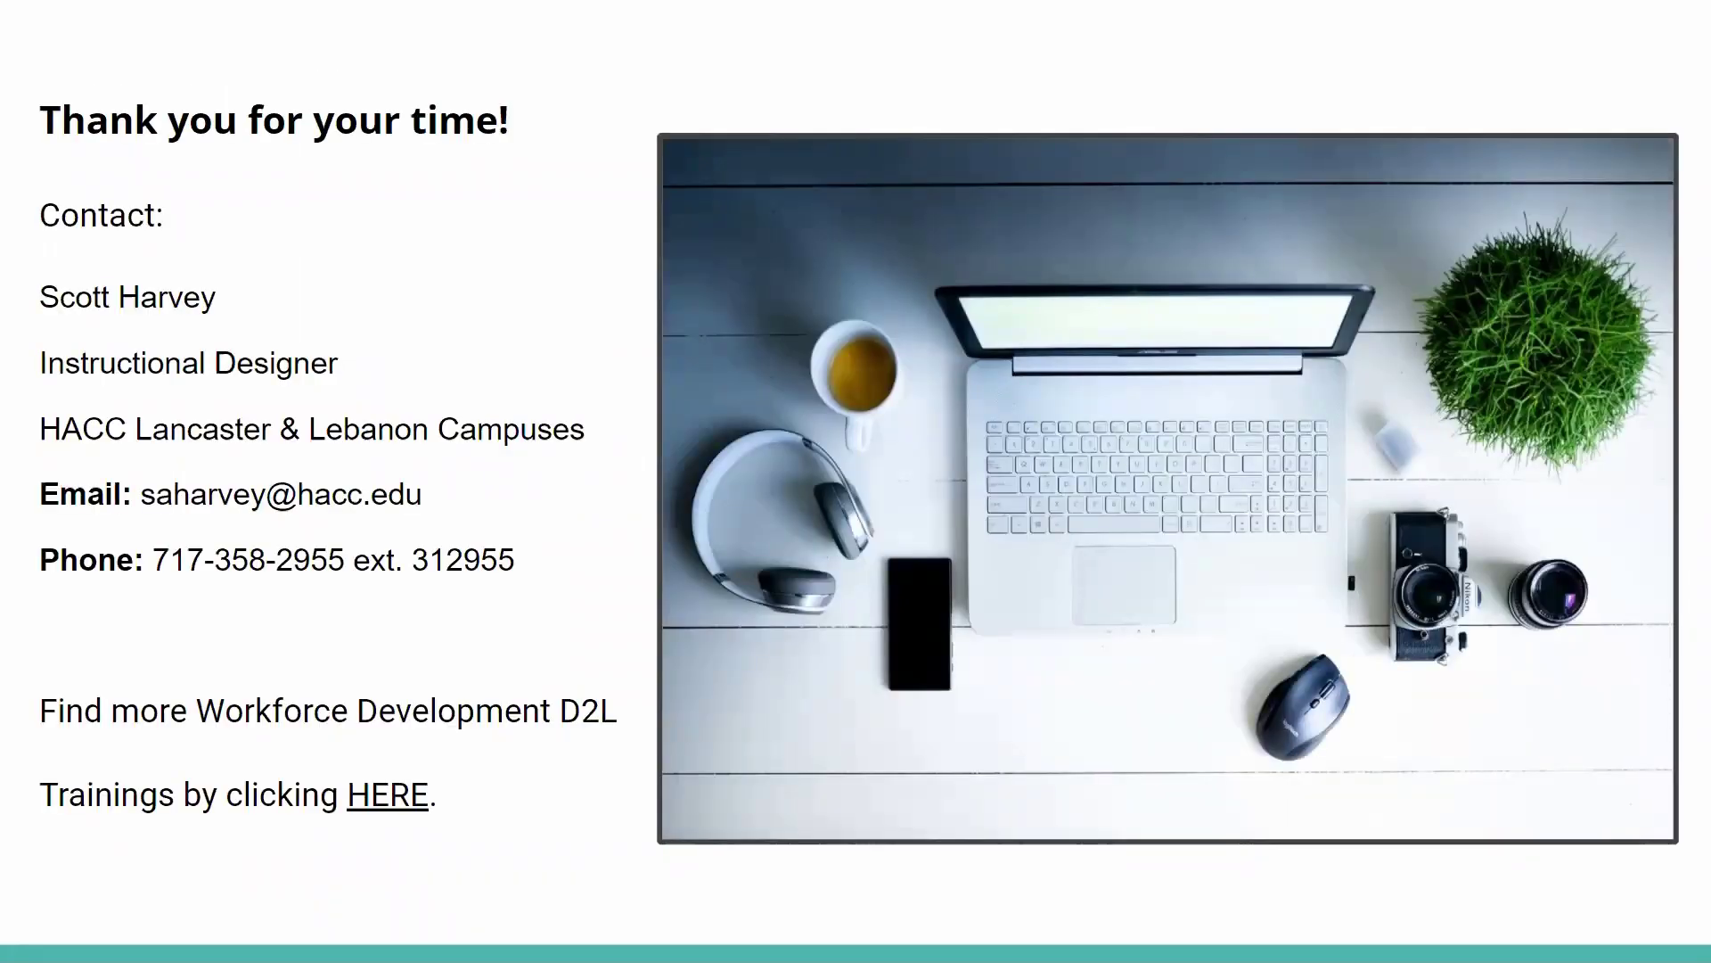